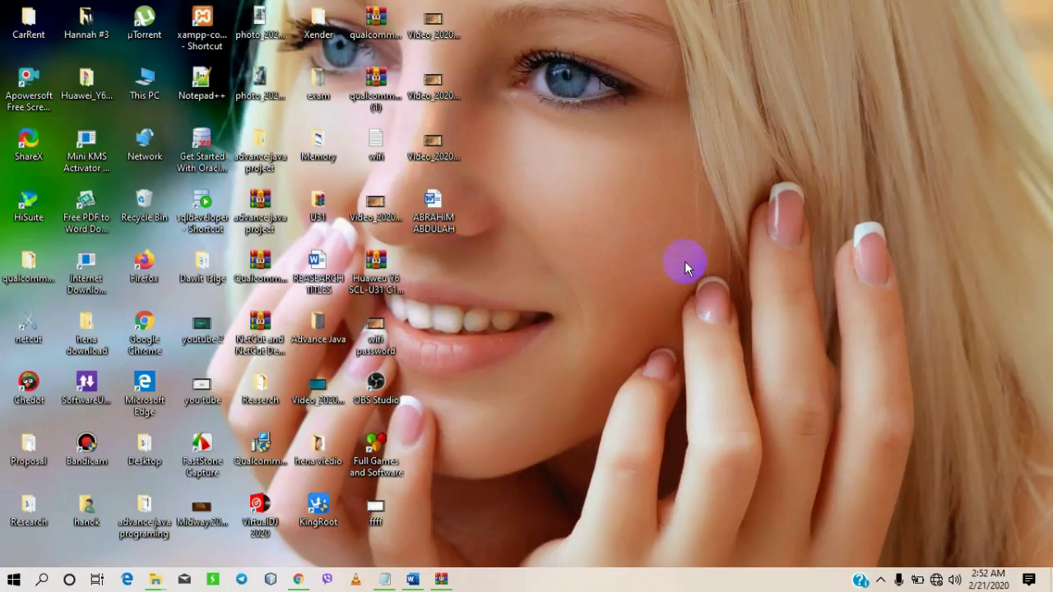
- Bring the research document forward in Word and scroll between the TABLE CONTENTS page and CHAPTER ONE
left_click(412, 580)
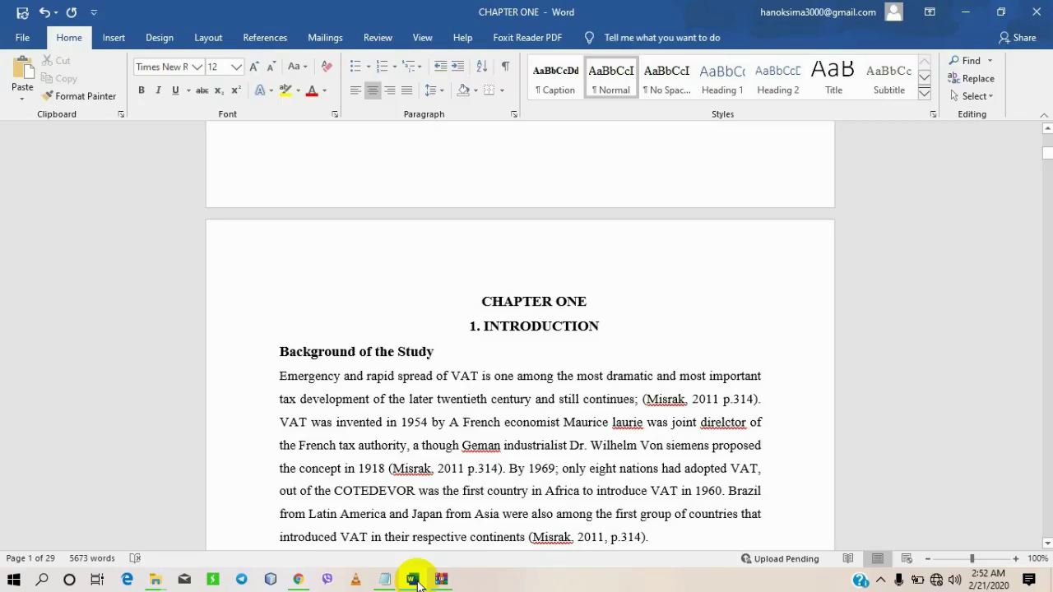
scroll(536, 367, "down", 1)
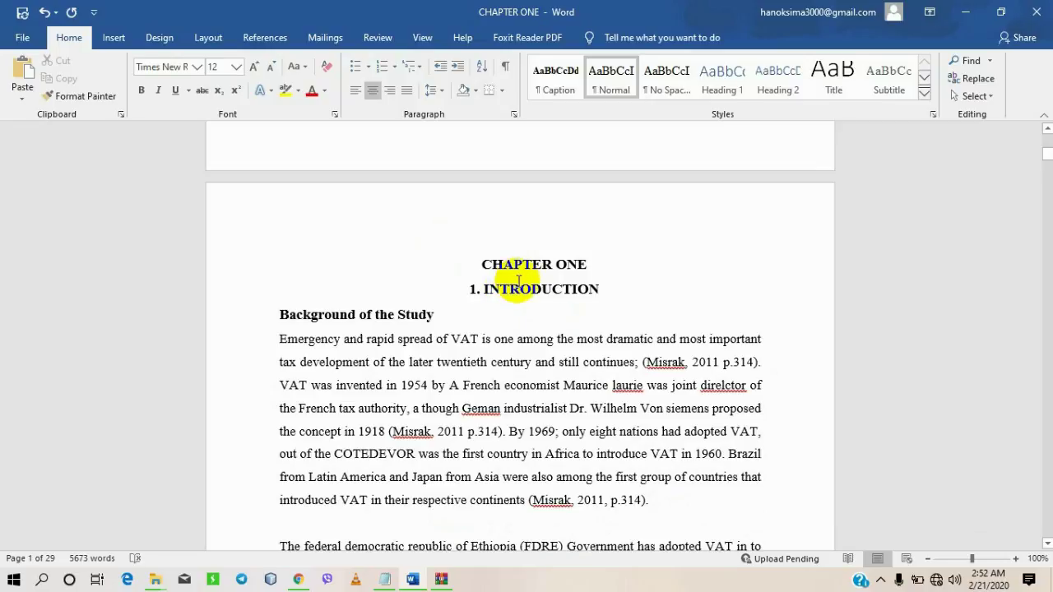
scroll(529, 277, "down", 1)
scroll(529, 272, "up", 3)
scroll(533, 259, "up", 3)
scroll(538, 257, "up", 3)
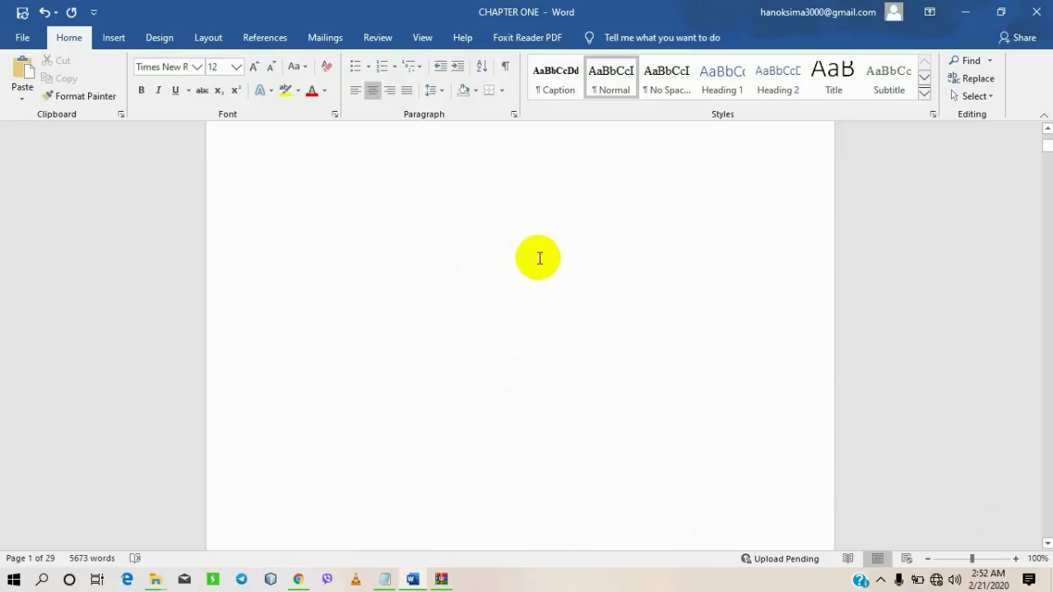
scroll(539, 258, "up", 3)
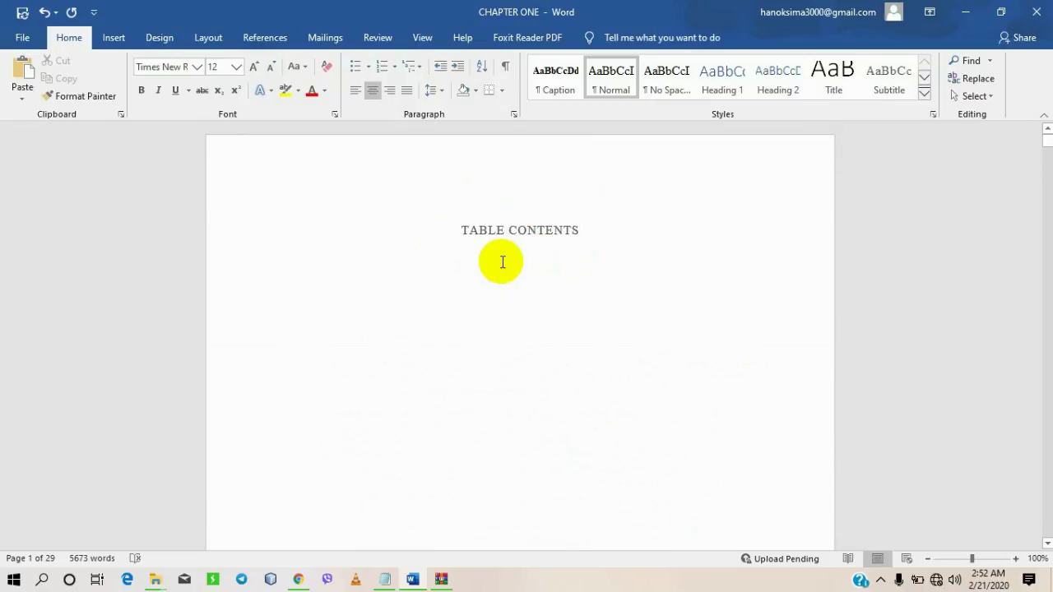
scroll(575, 280, "down", 3)
scroll(575, 280, "down", 3)
scroll(577, 280, "down", 2)
scroll(577, 280, "down", 5)
scroll(575, 283, "up", 5)
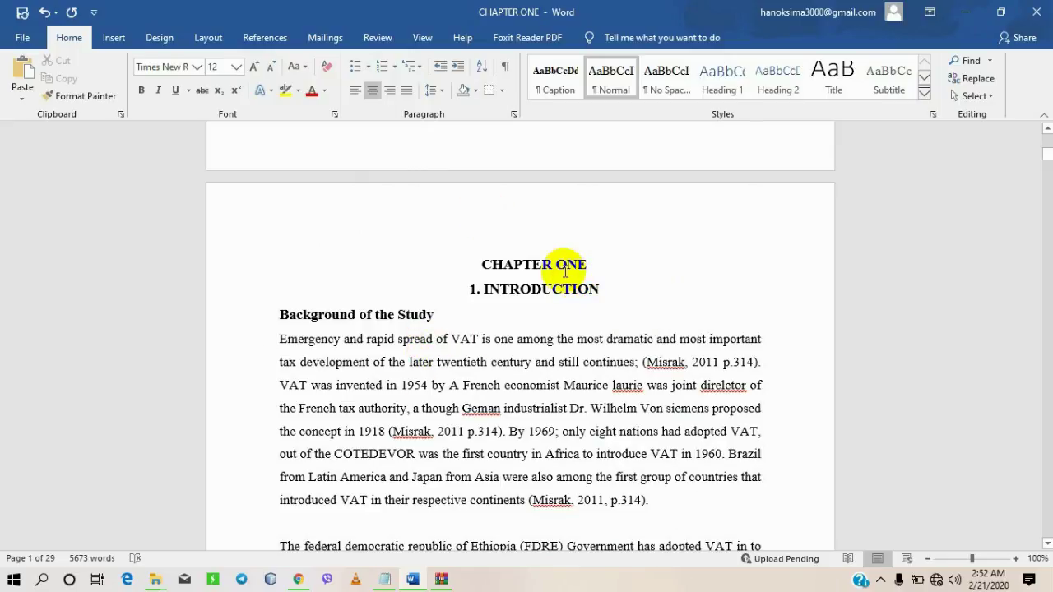
- Style the CHAPTER ONE title as Heading 1 in Times New Roman, then open its Paragraph settings
left_click(593, 264)
left_click_drag(593, 264, 518, 264)
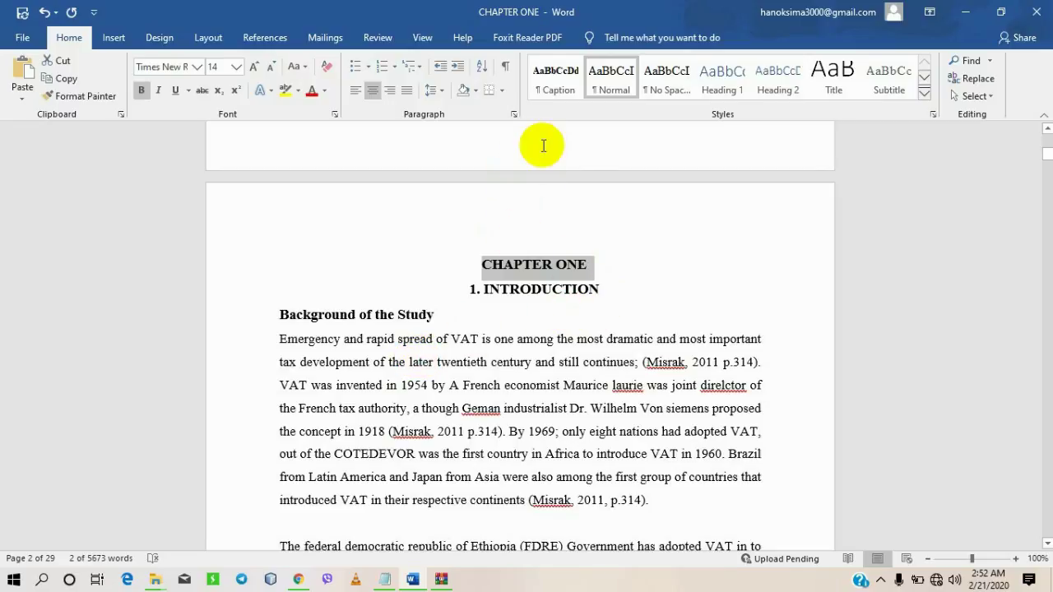
left_click(723, 94)
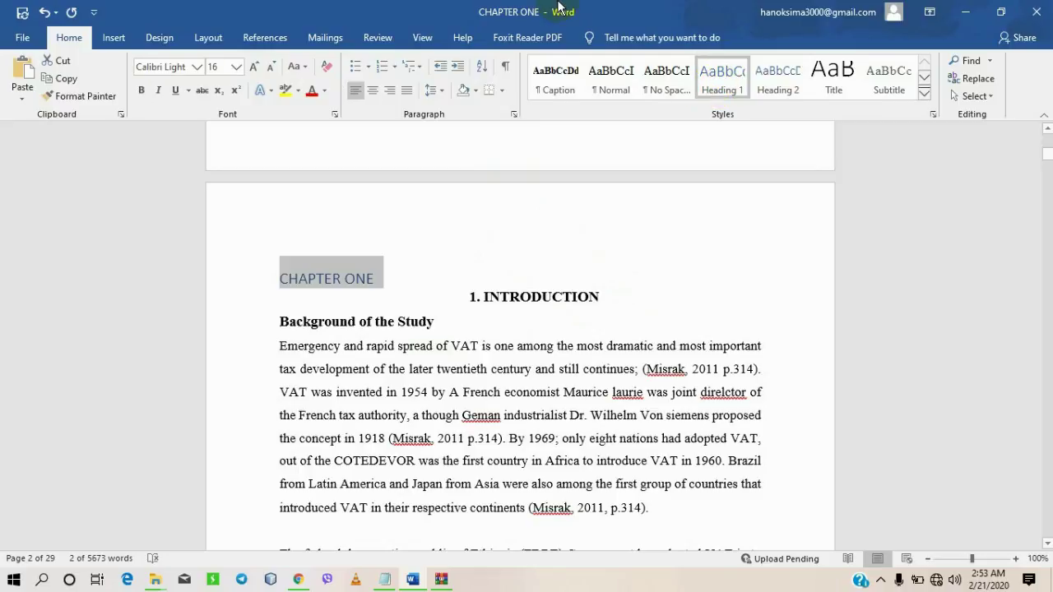
left_click(199, 66)
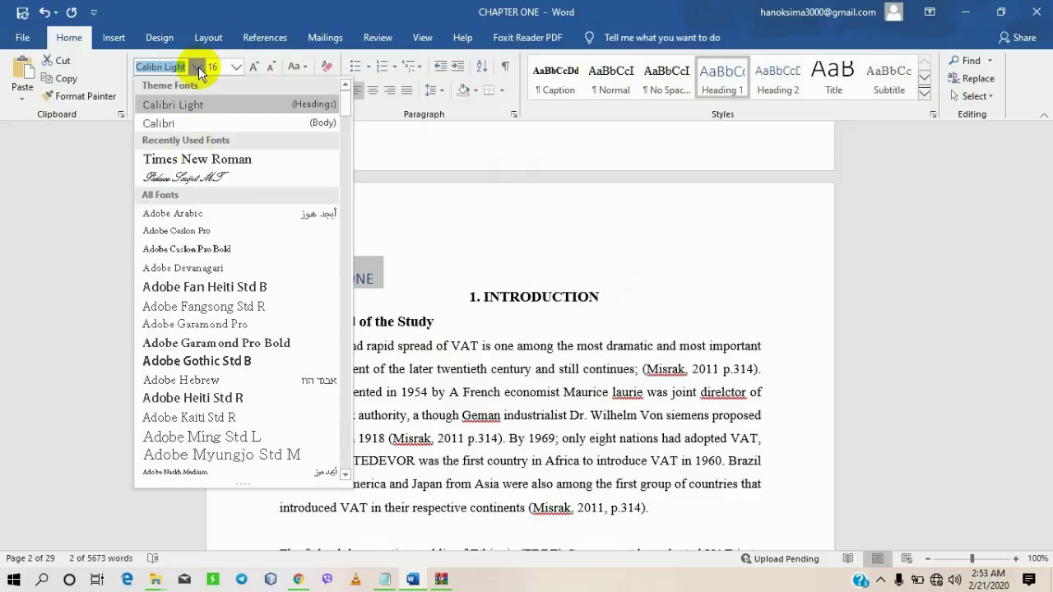
left_click(186, 159)
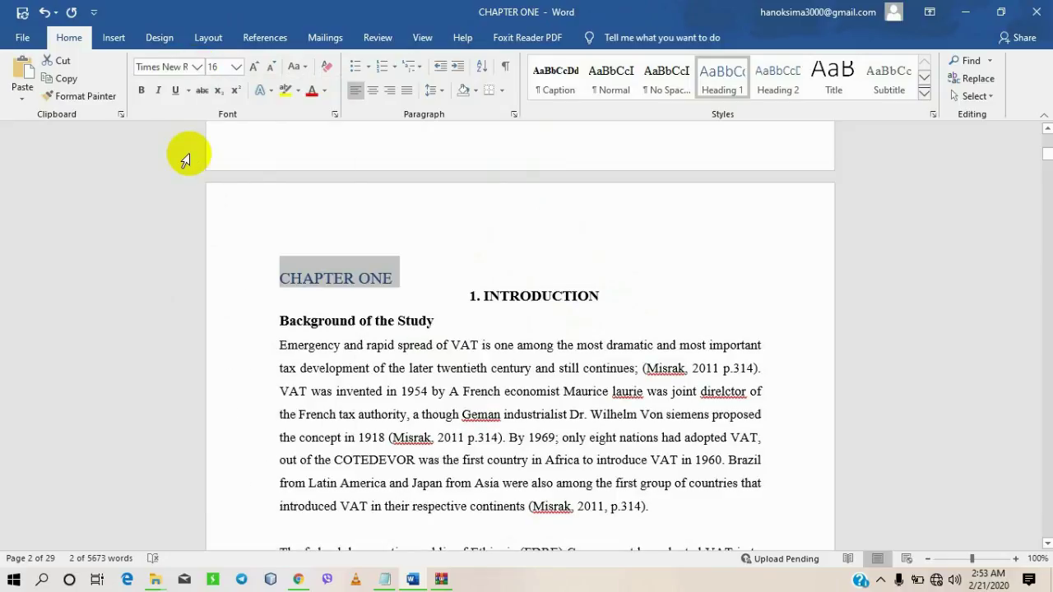
left_click(513, 115)
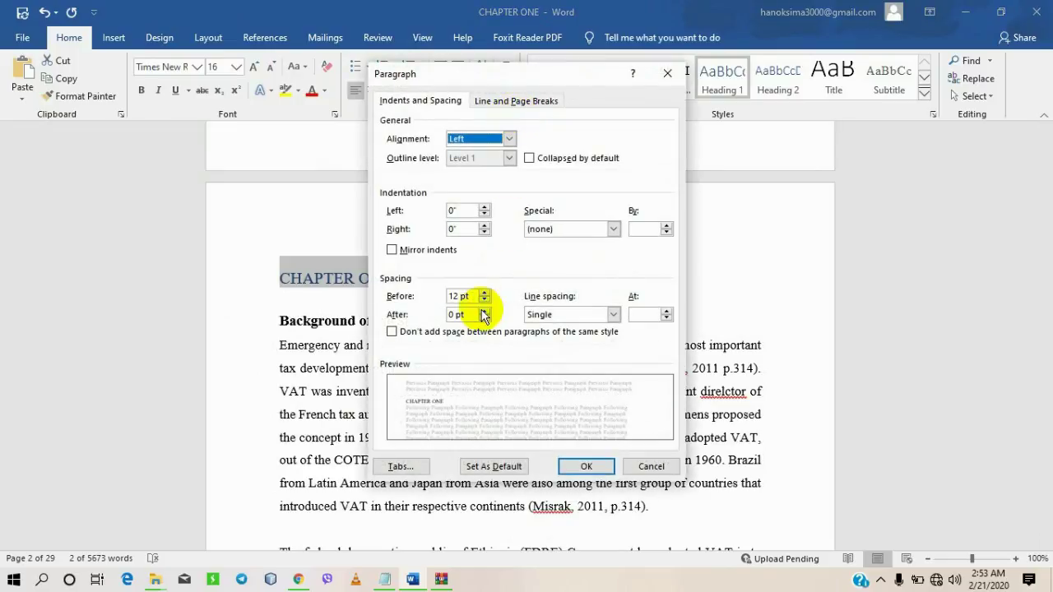
- Set CHAPTER ONE paragraph spacing: Before 0 pt, After 6 pt, line spacing 1.5 lines
left_click(484, 301)
left_click(484, 301)
left_click(485, 310)
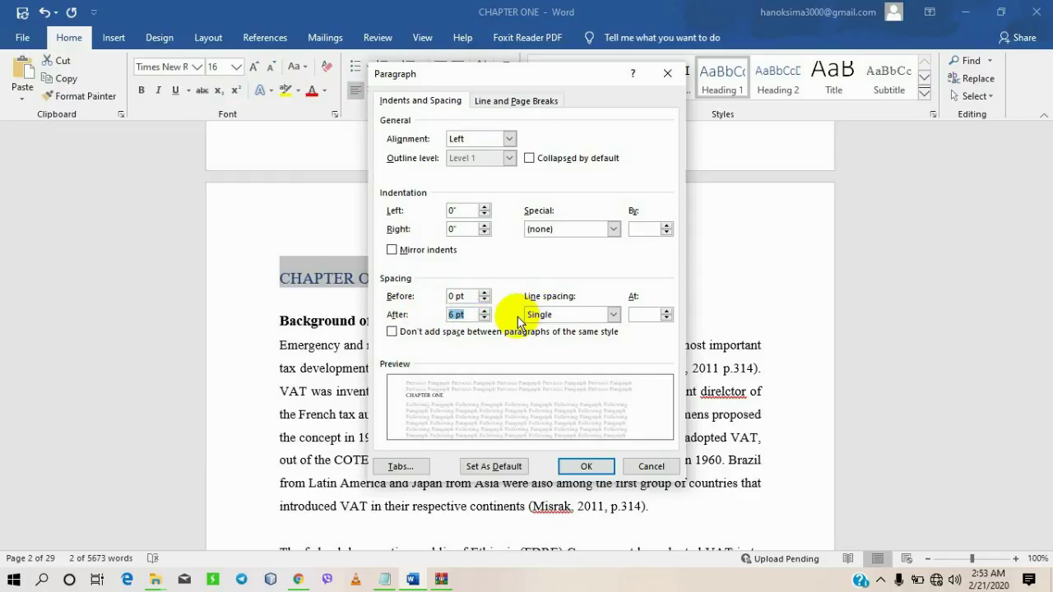
left_click(612, 314)
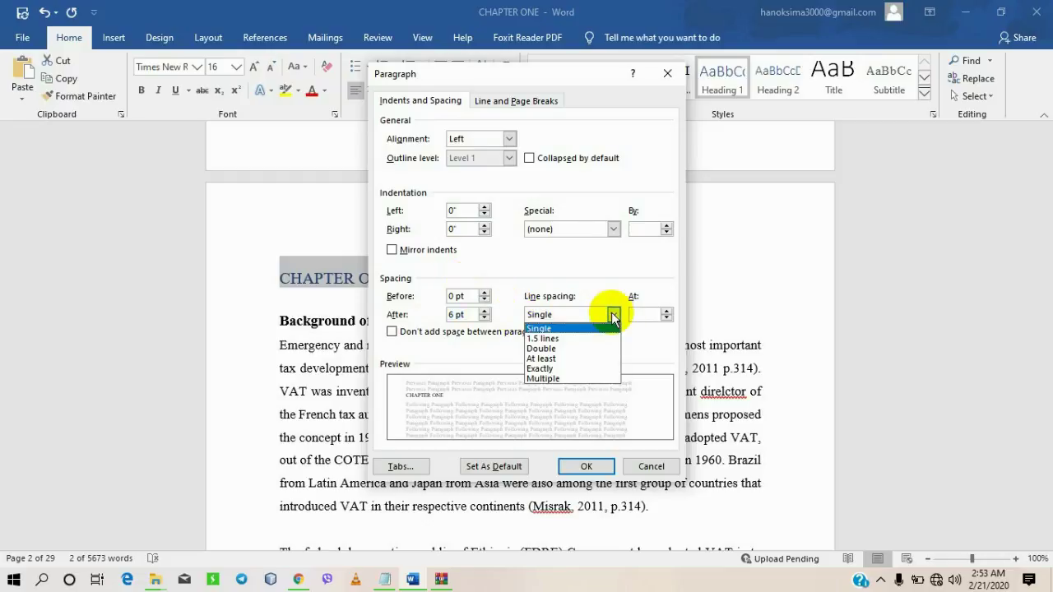
left_click(552, 338)
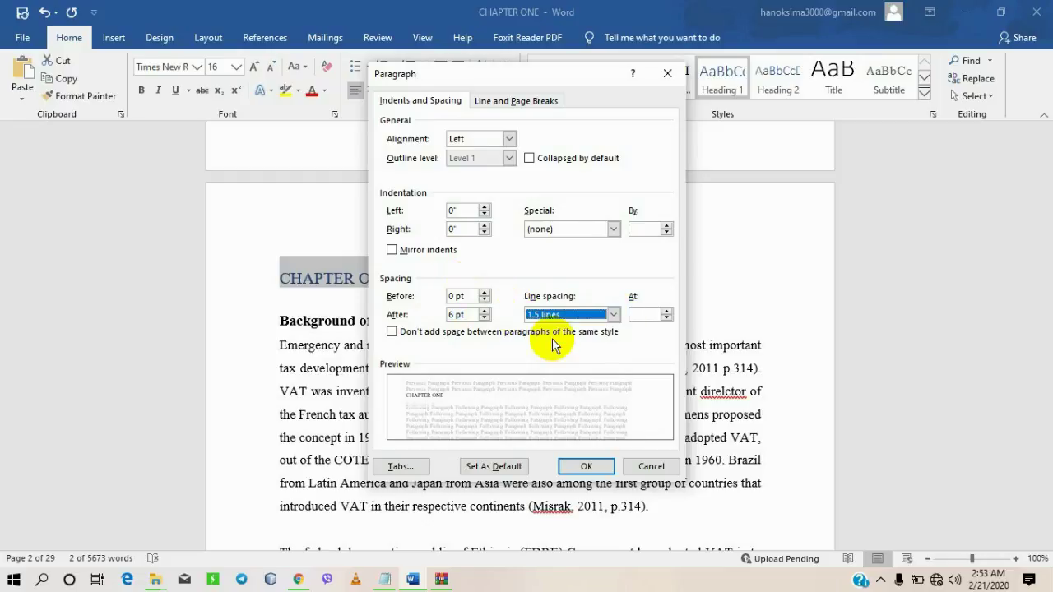
left_click(584, 466)
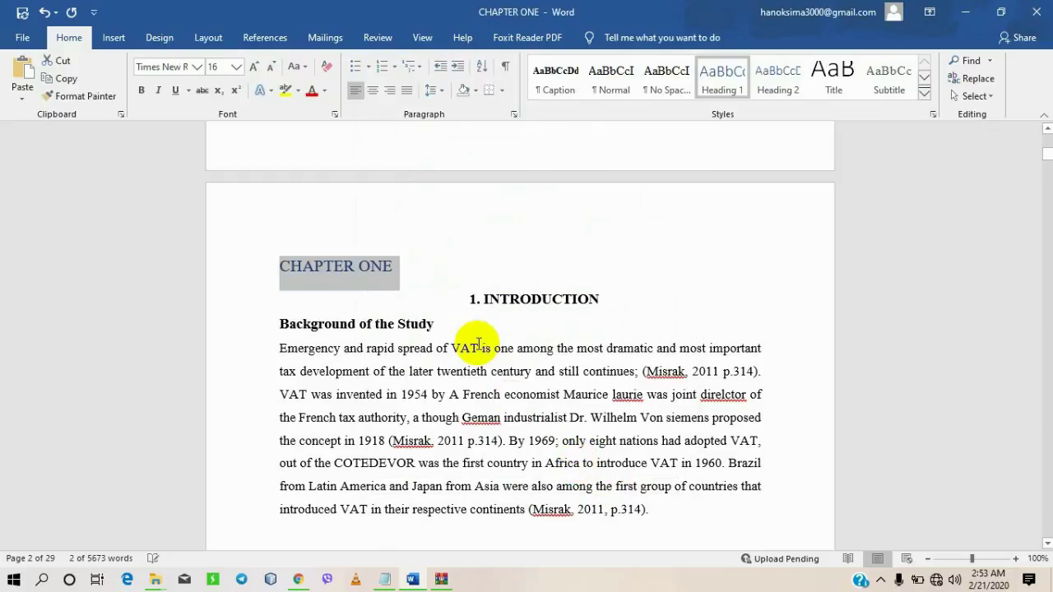
- Centre the CHAPTER ONE heading and set its font colour to Automatic black
left_click(371, 89)
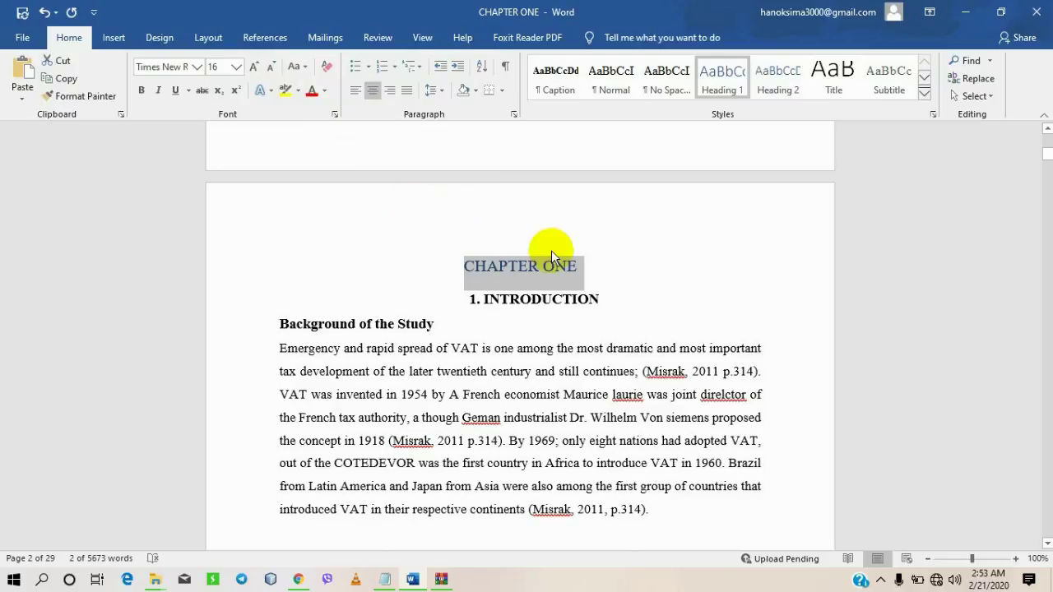
left_click(325, 92)
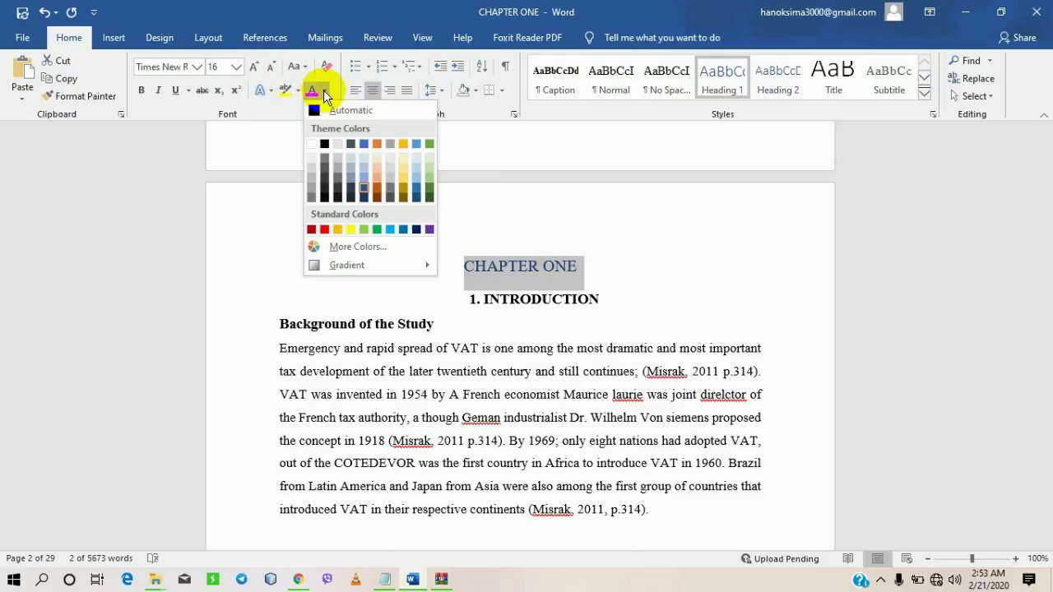
left_click(314, 109)
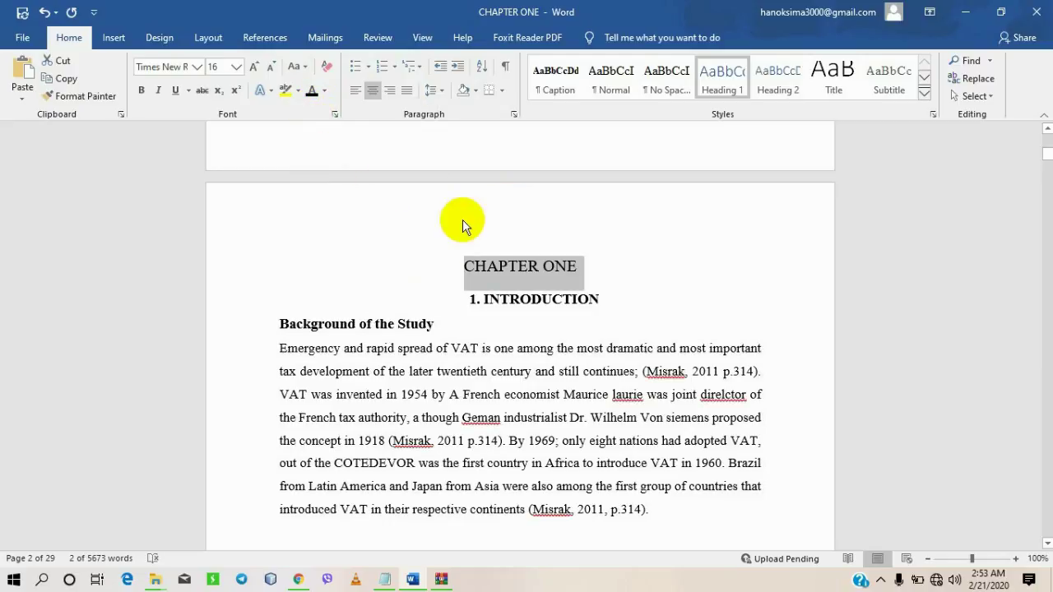
- Reselect the whole CHAPTER ONE heading
left_click(529, 270)
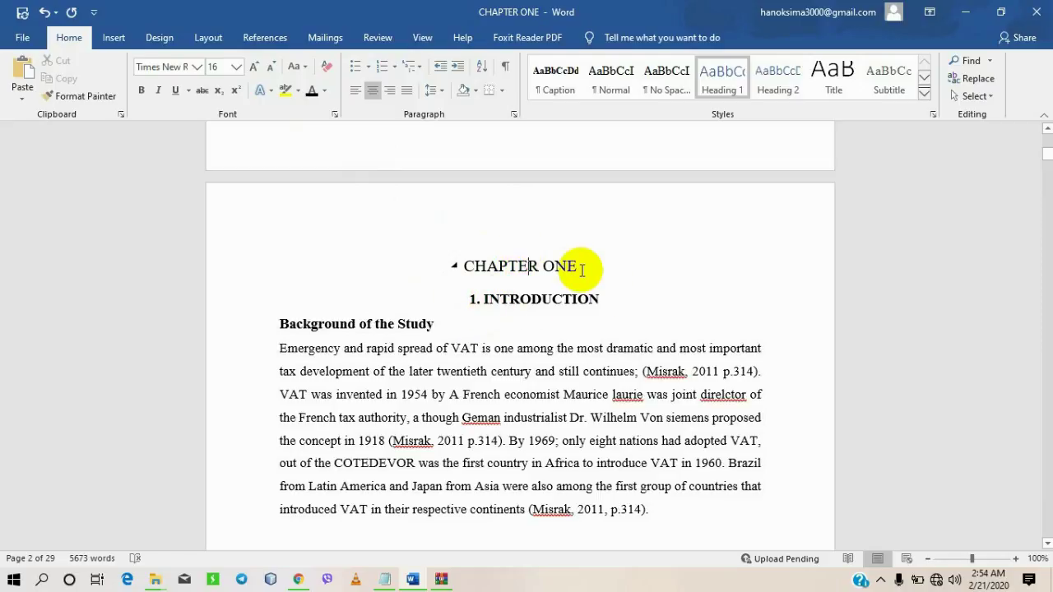
left_click(528, 266)
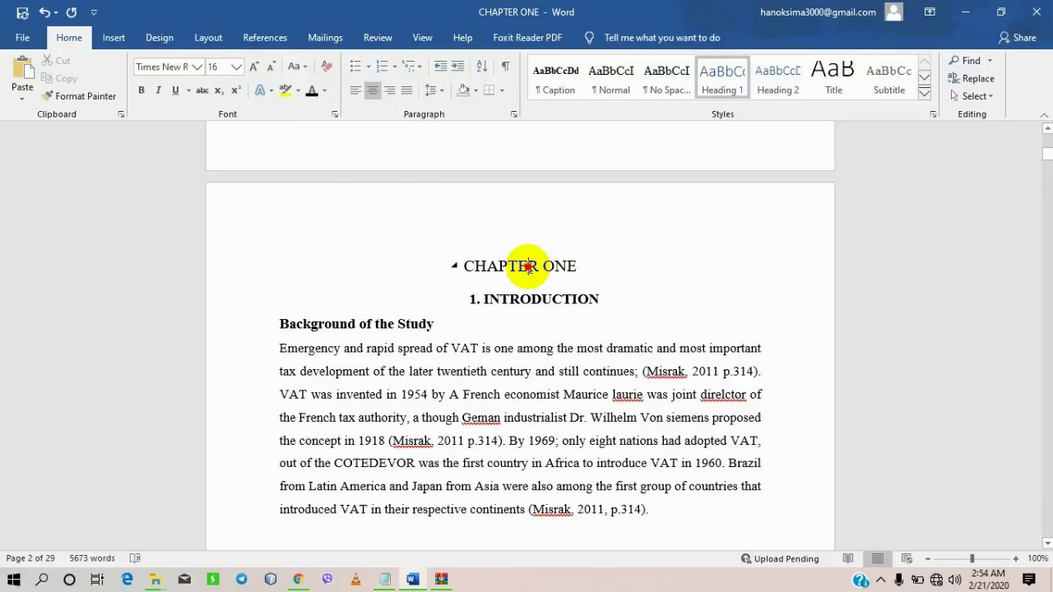
left_click(585, 261)
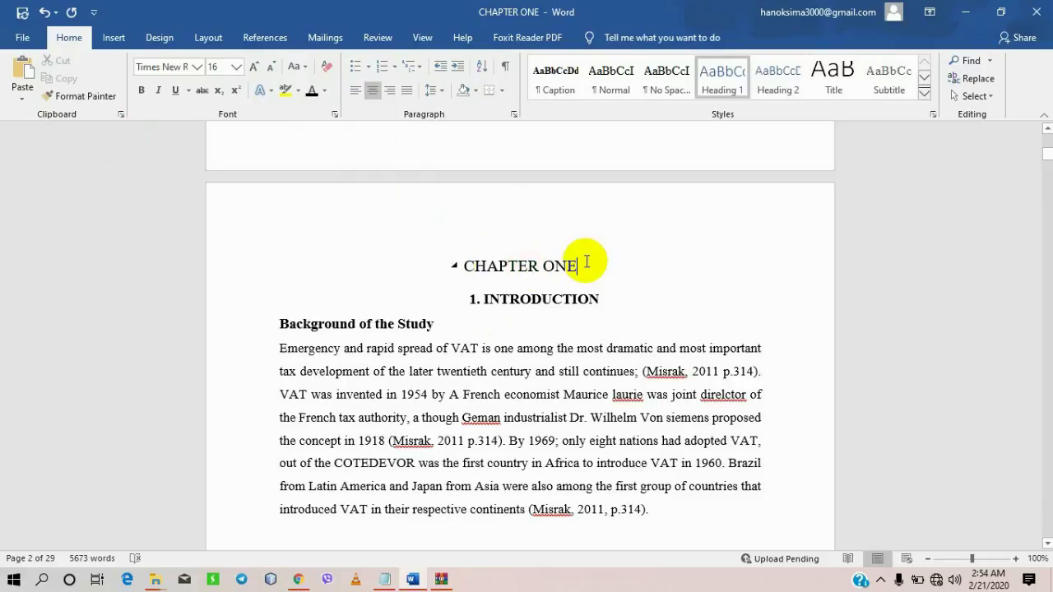
left_click_drag(576, 264, 473, 263)
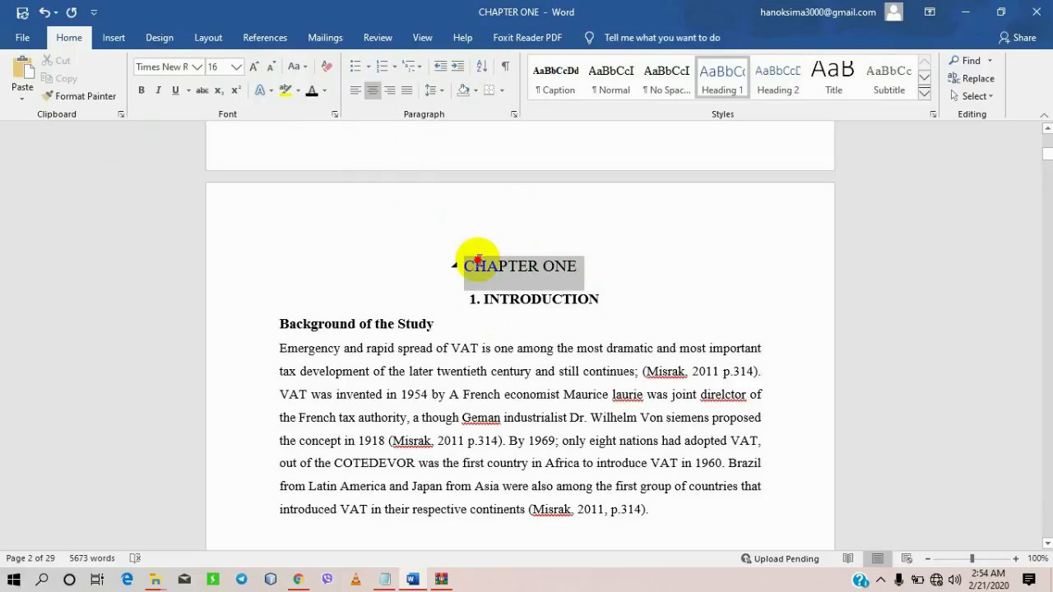
- Copy the CHAPTER ONE formatting onto the INTRODUCTION line and remove its '1.' numbering
left_click(85, 96)
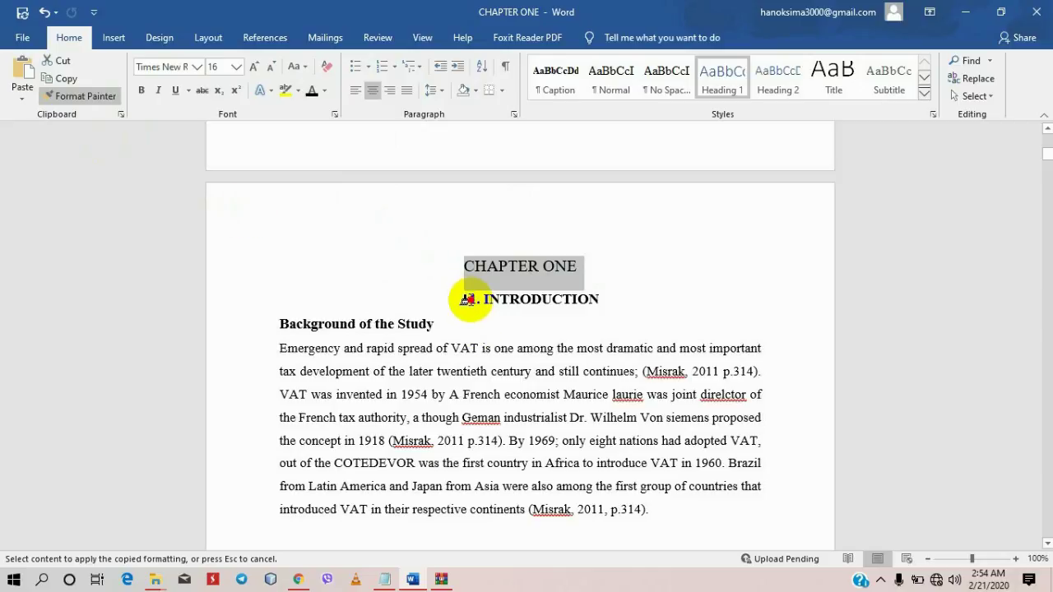
left_click(464, 299)
left_click(511, 303)
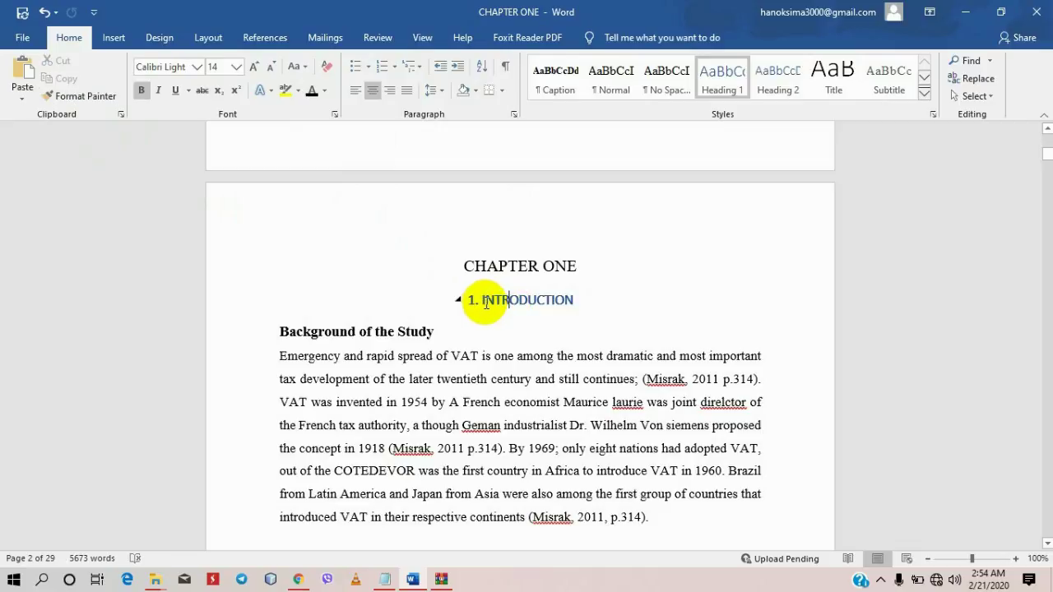
left_click(480, 300)
key("BackSpace")
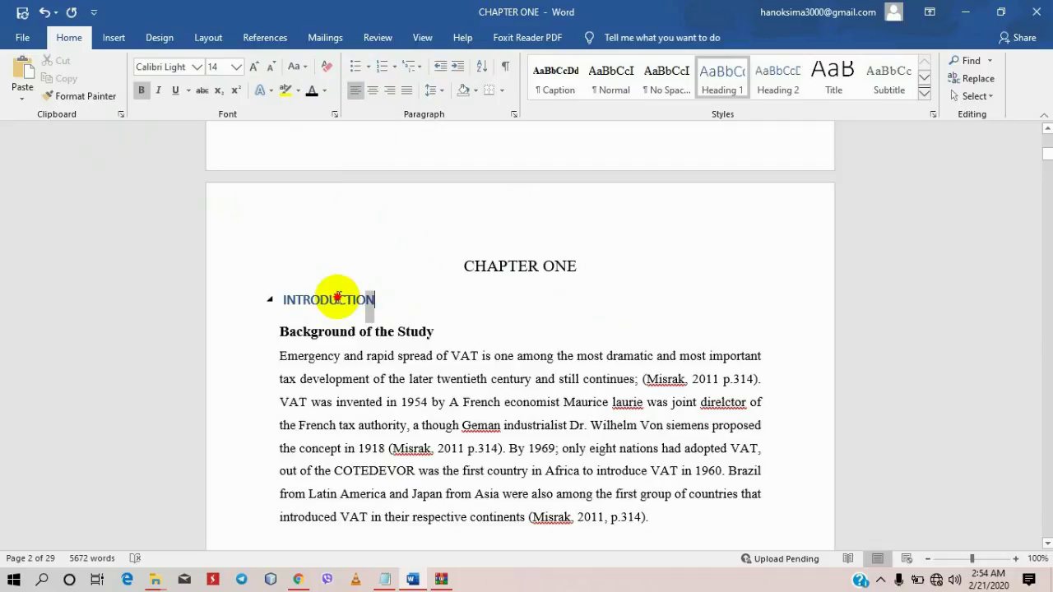
- Set INTRODUCTION in black Times New Roman and retype '1.' before it
left_click(265, 295)
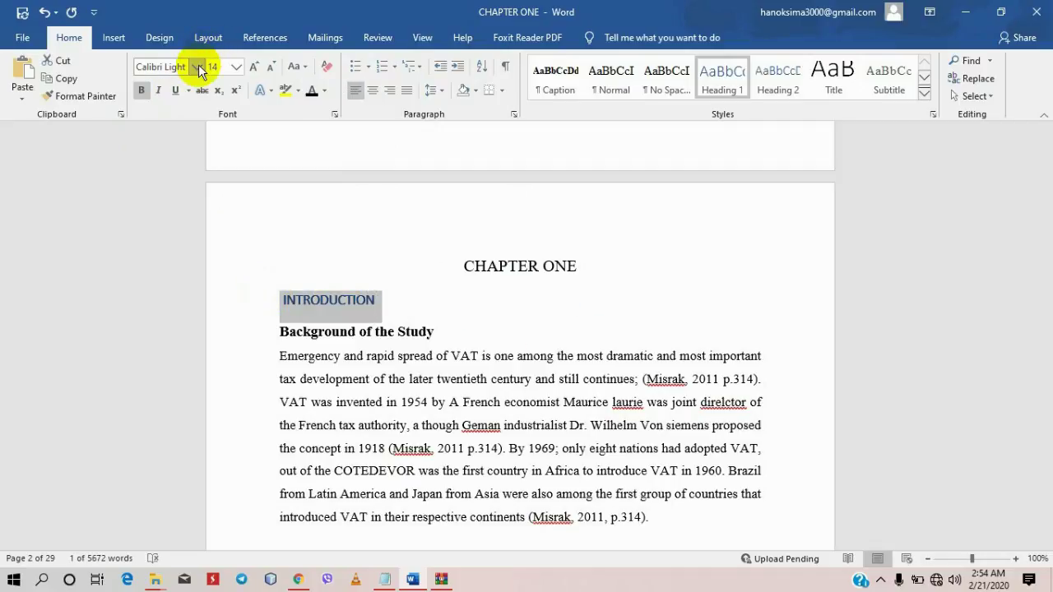
left_click(198, 66)
left_click(195, 159)
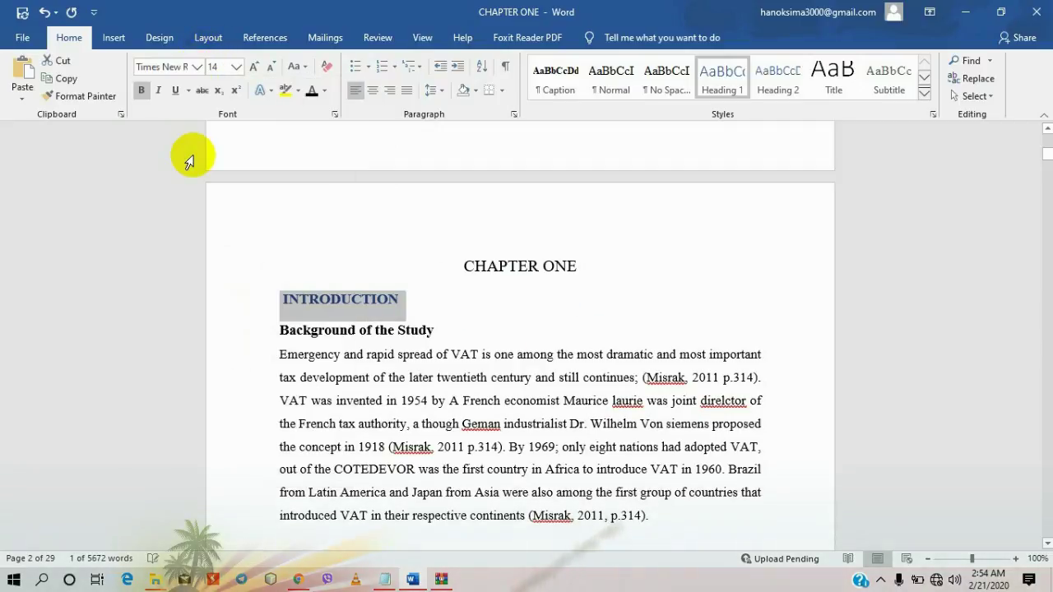
left_click(313, 93)
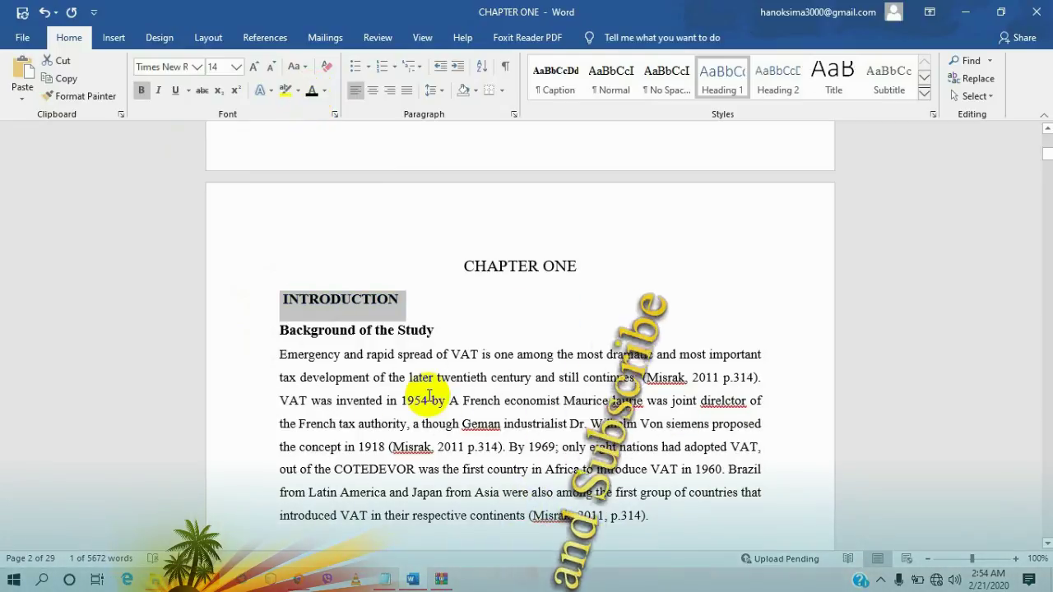
left_click(279, 301)
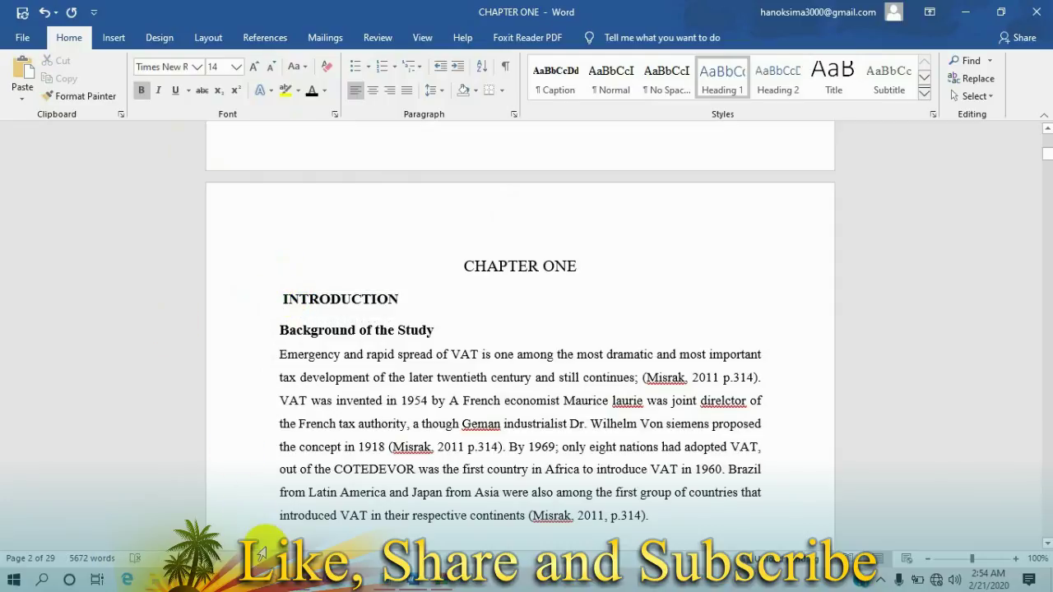
type("1")
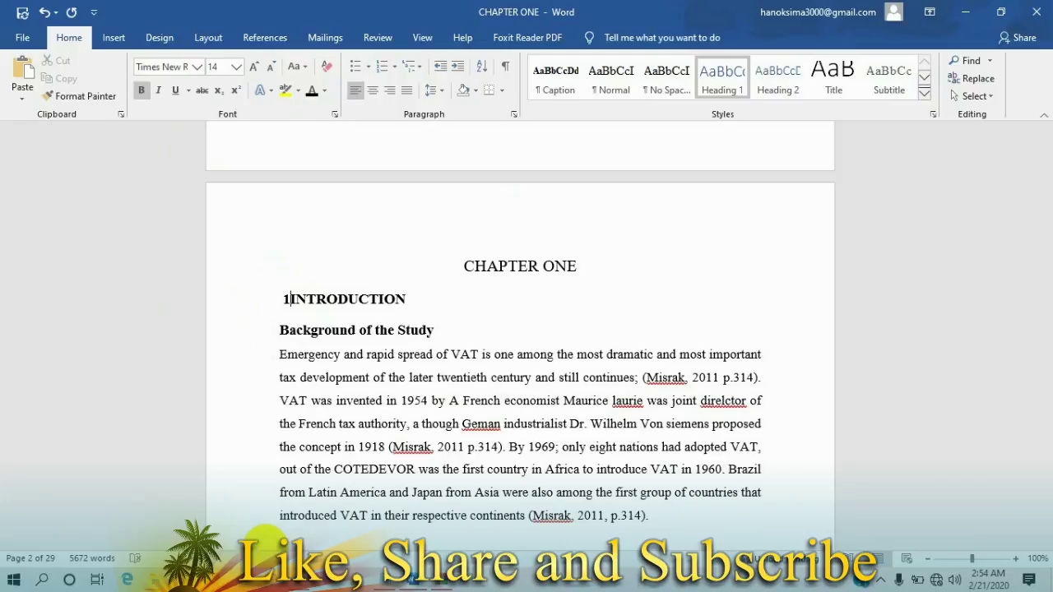
type(".")
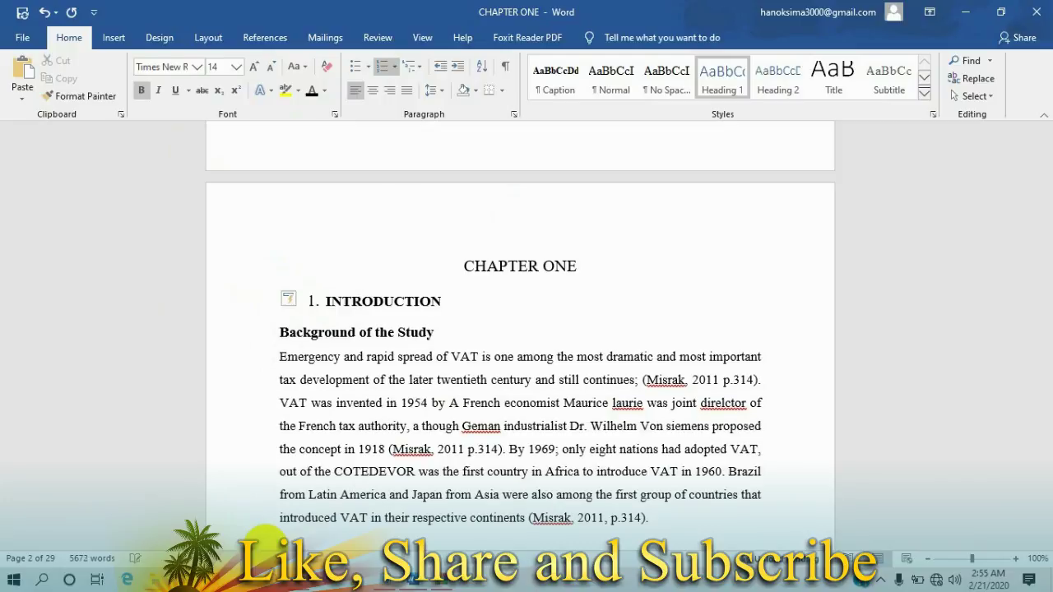
- Compare the formatting of the INTRODUCTION and CHAPTER ONE headings
left_click(361, 301)
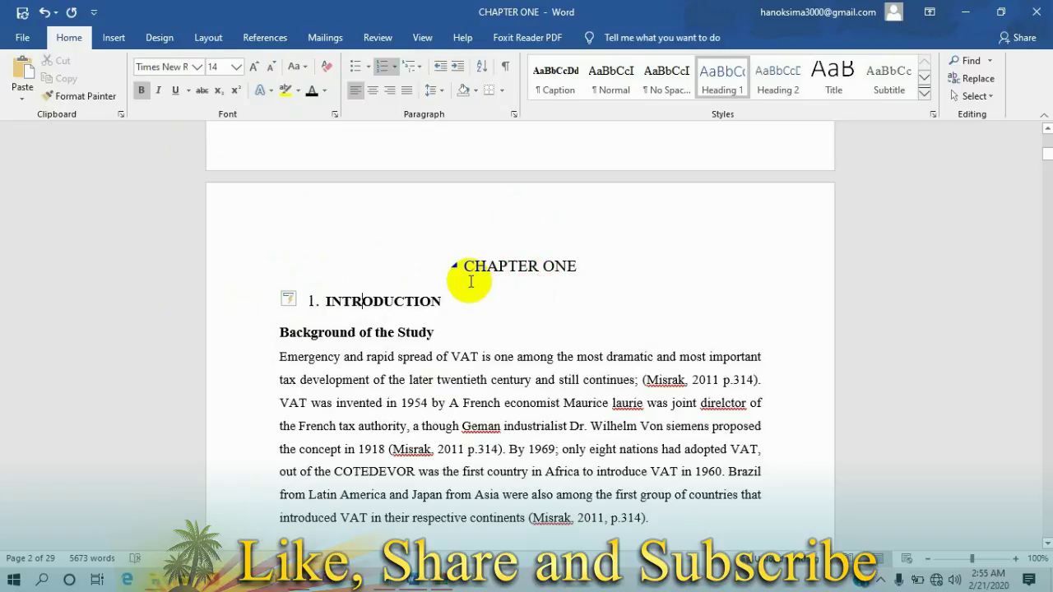
left_click(500, 271)
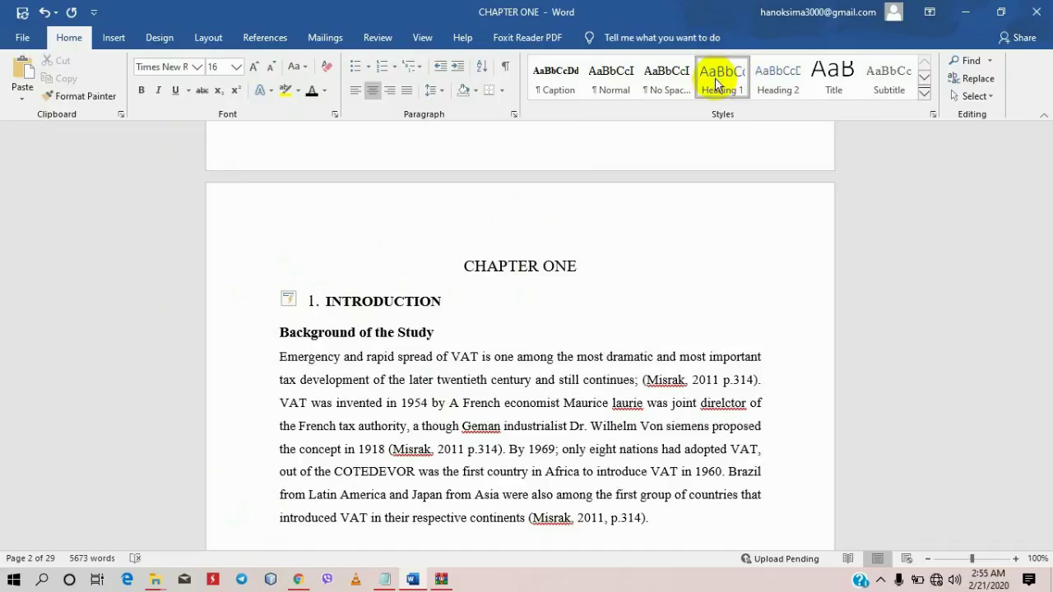
left_click(359, 304)
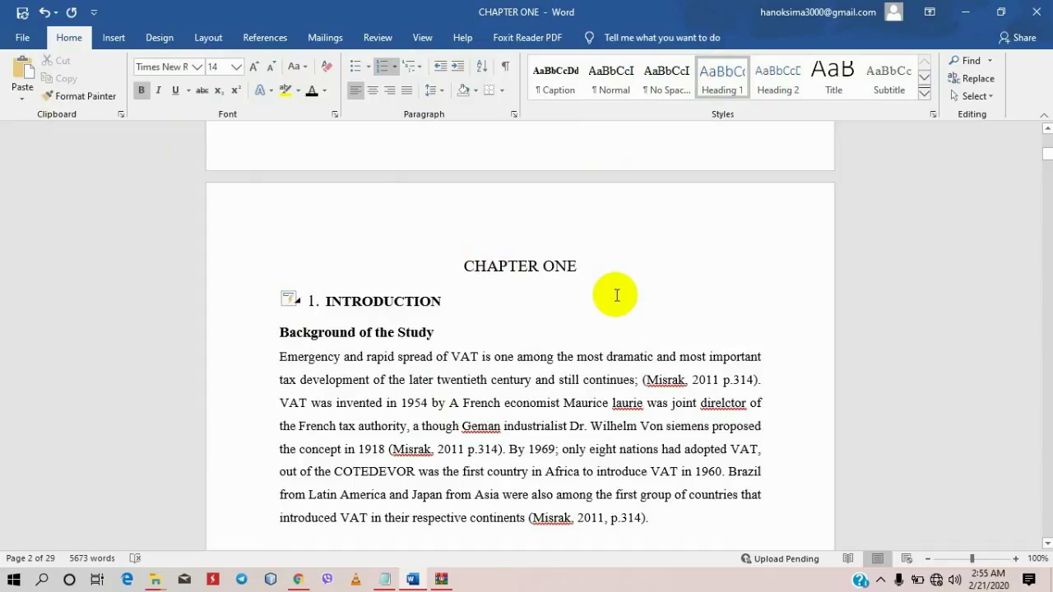
- Scroll down to and select the whole '1.2 Background of the Organization' heading
scroll(377, 319, "down", 3)
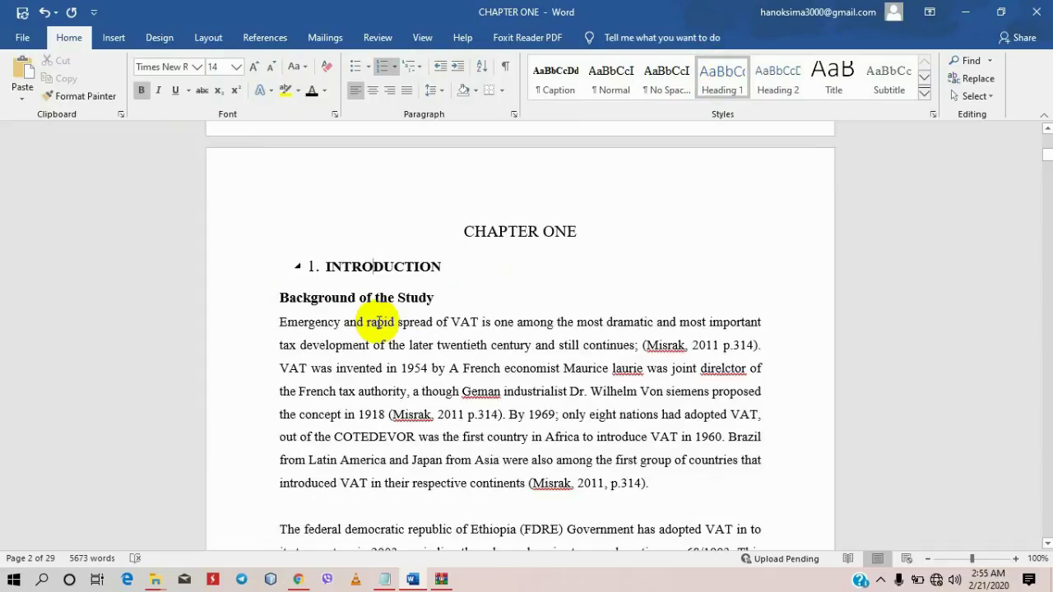
scroll(380, 321, "up", 2)
scroll(380, 320, "down", 3)
scroll(379, 321, "down", 2)
scroll(379, 320, "down", 3)
scroll(379, 319, "down", 2)
scroll(379, 320, "down", 1)
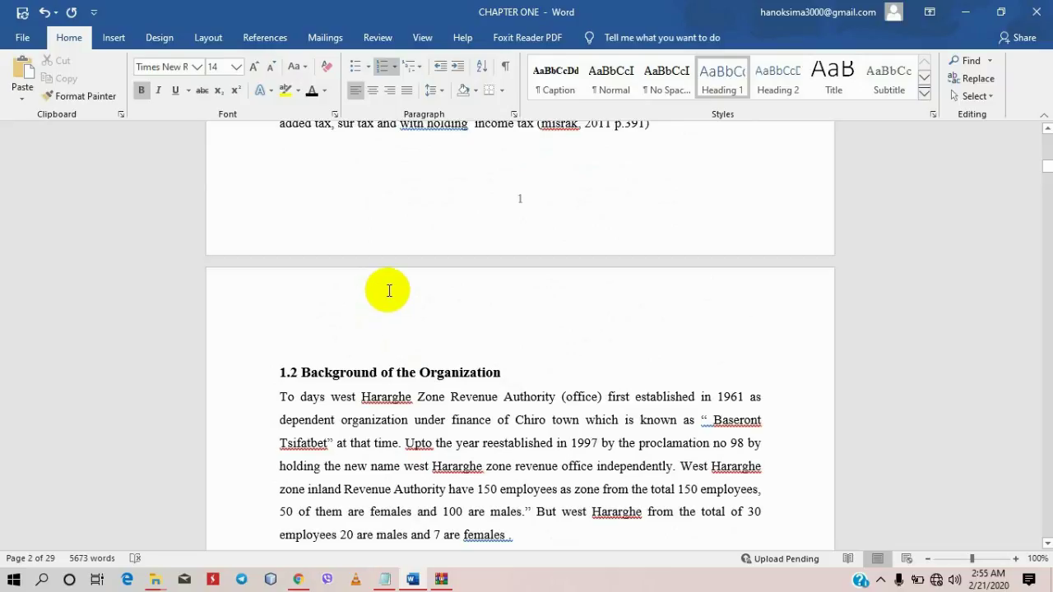
scroll(383, 321, "up", 5)
scroll(382, 324, "down", 5)
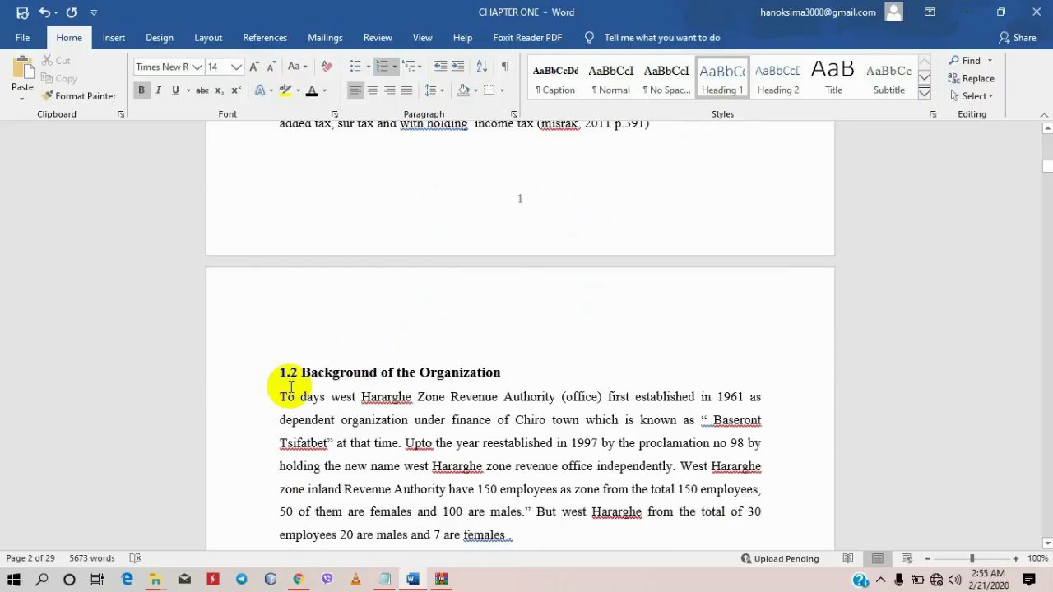
left_click_drag(278, 376, 295, 372)
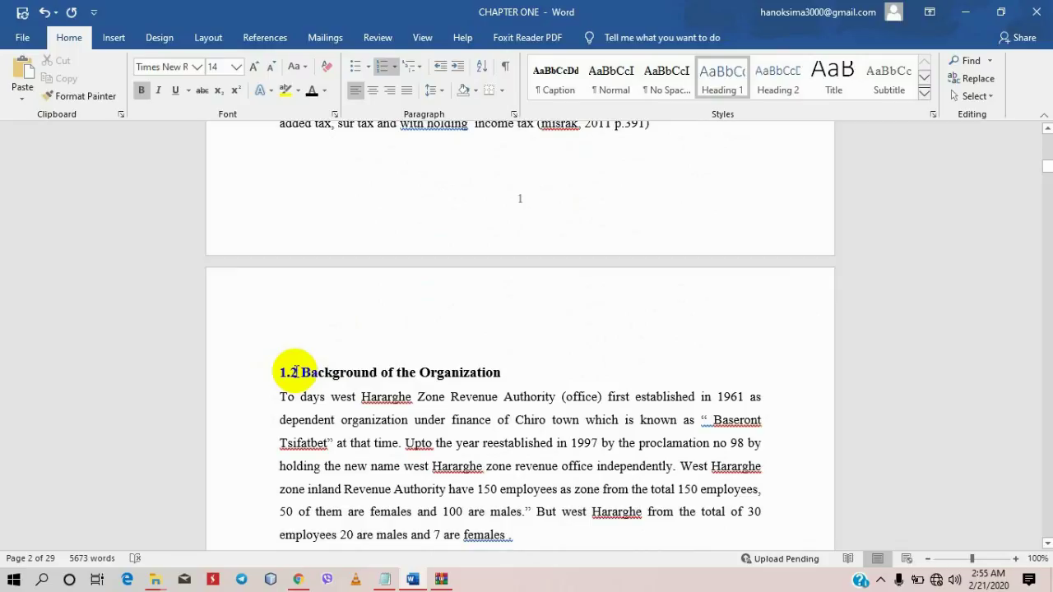
left_click(295, 371)
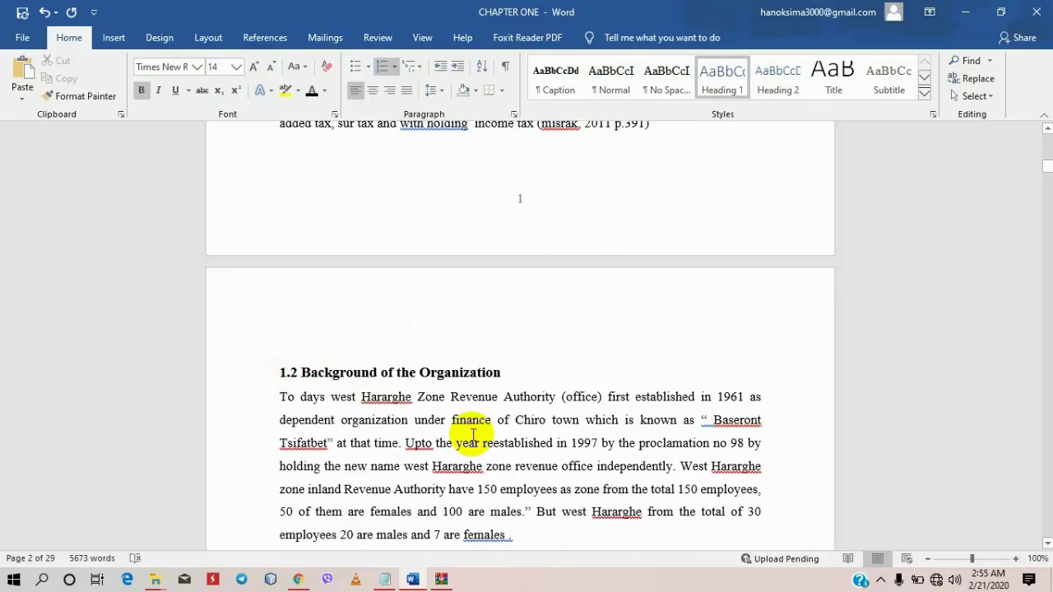
left_click_drag(504, 372, 271, 374)
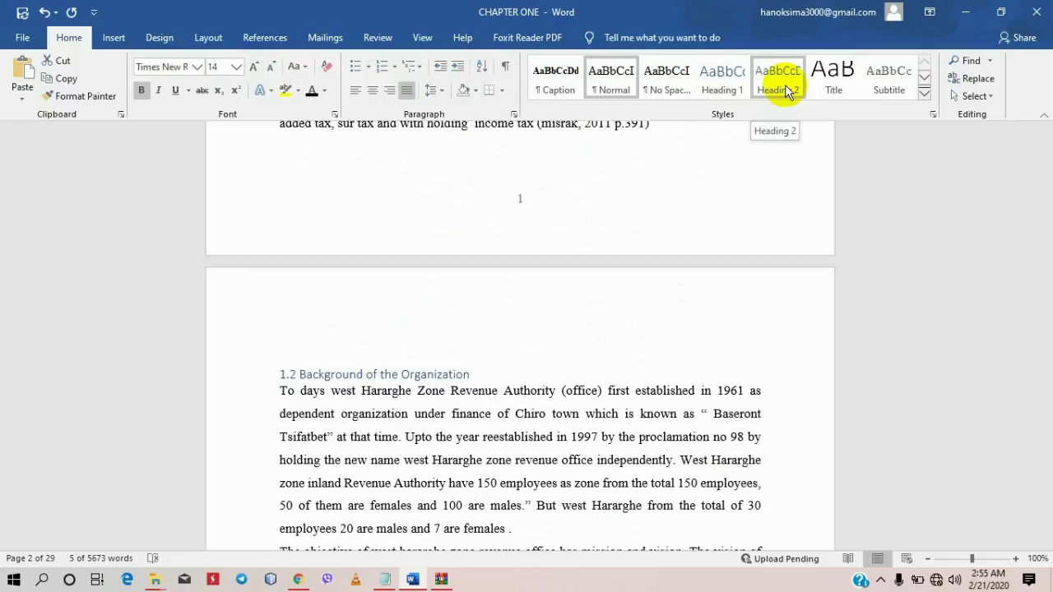
- Apply Heading 2 to the 1.2 heading and set it in Times New Roman
left_click(786, 92)
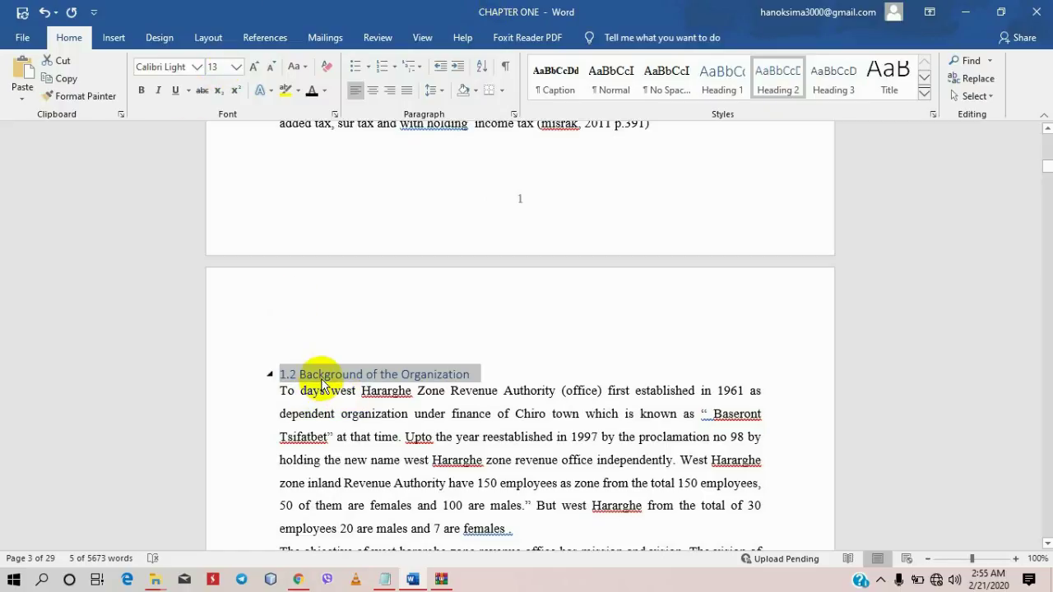
left_click(197, 69)
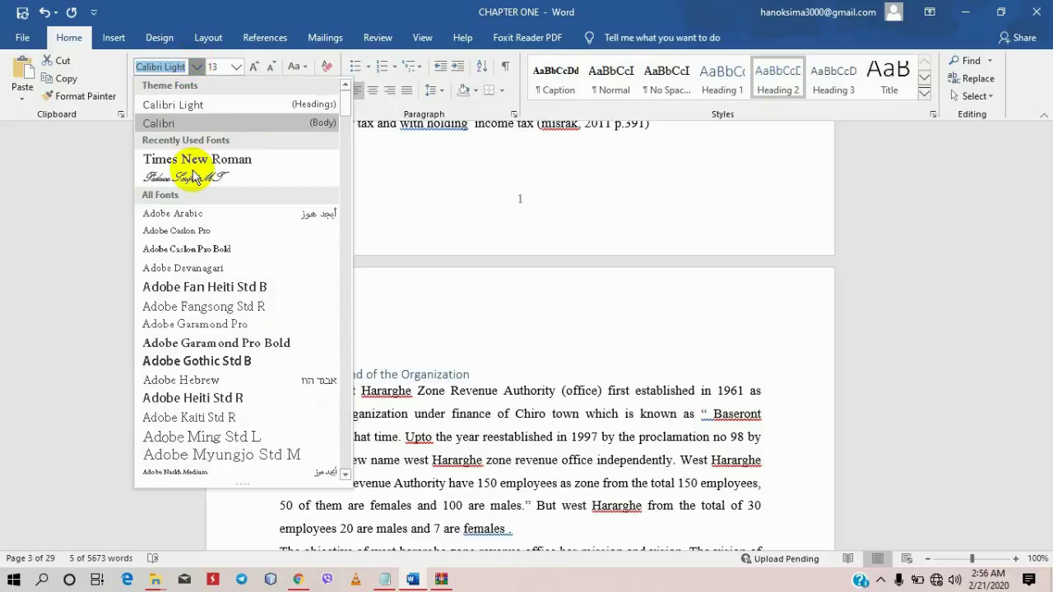
left_click(217, 161)
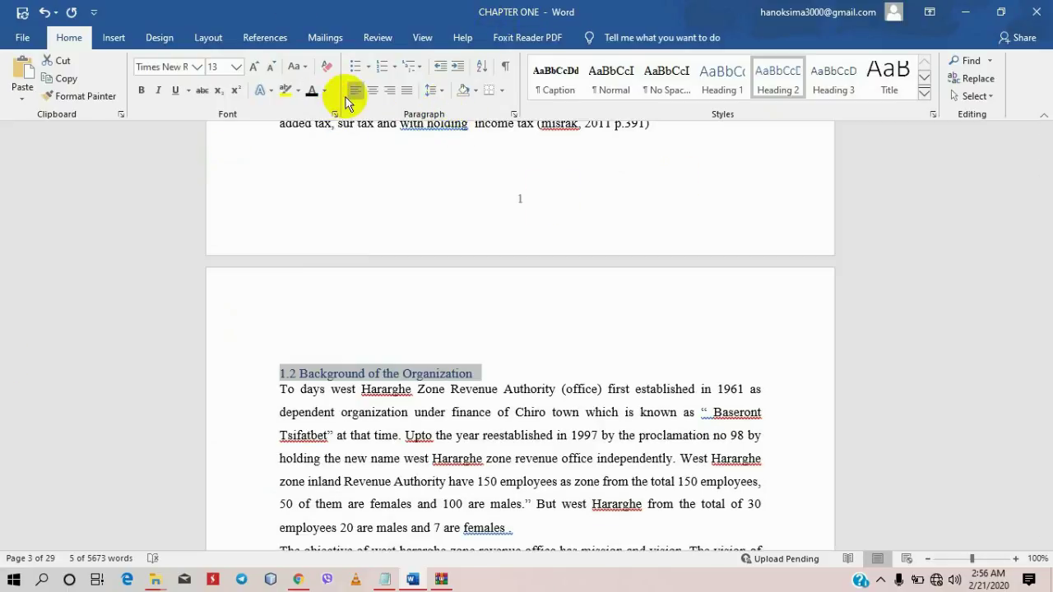
- In the Paragraph dialog, give the 1.2 heading Before 0 pt, After 6 pt, 1.5 lines
left_click(514, 116)
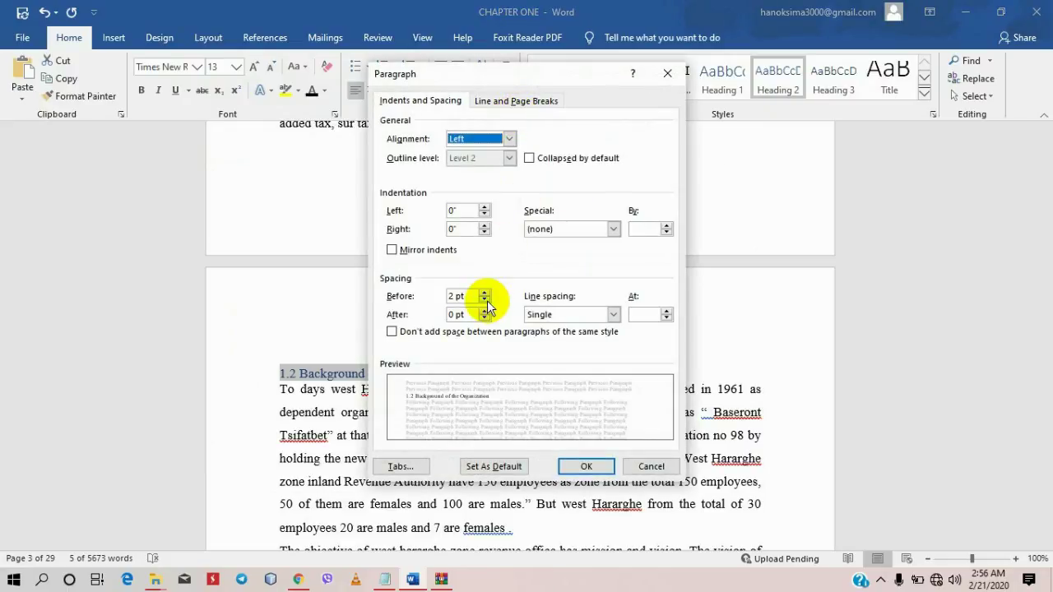
left_click(487, 301)
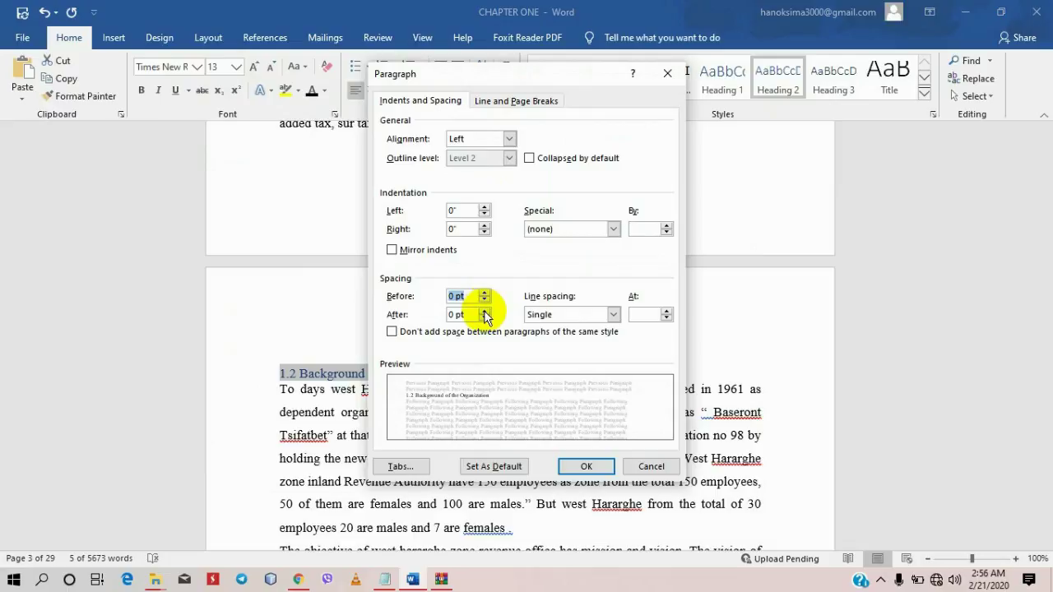
left_click(484, 310)
left_click(558, 314)
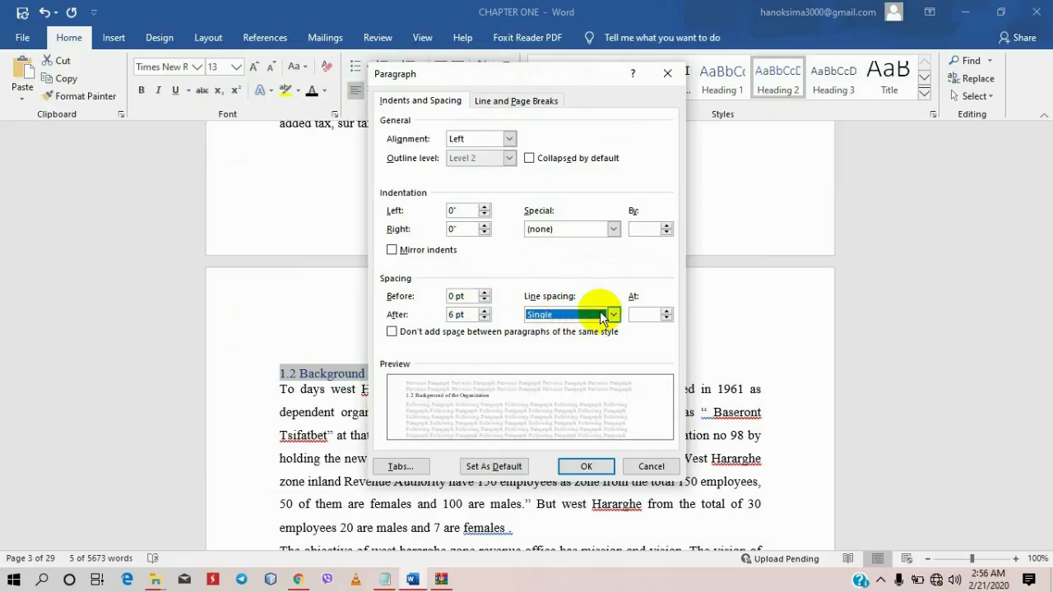
left_click(613, 315)
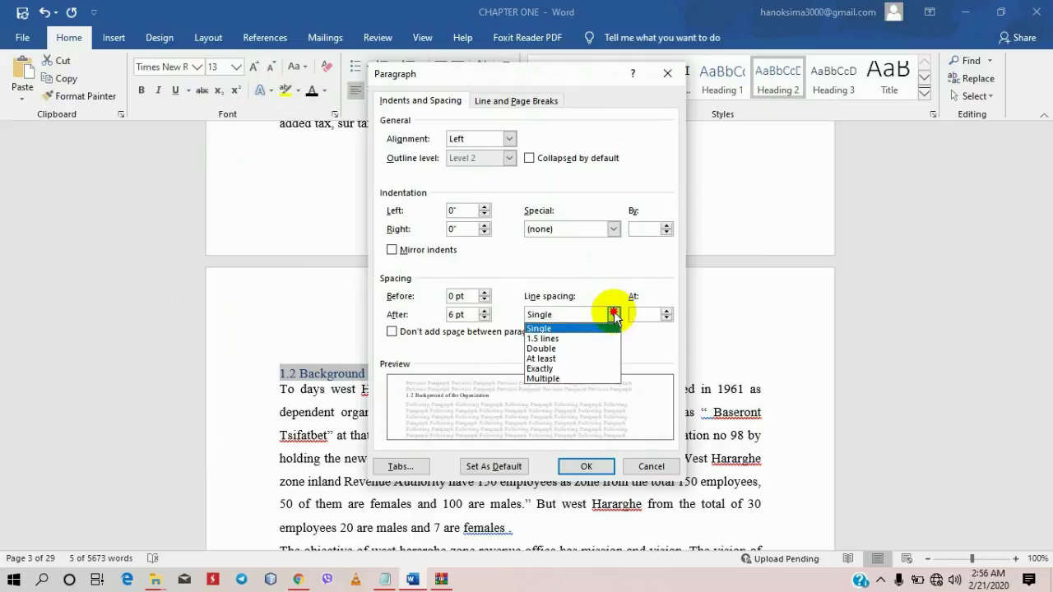
left_click(545, 338)
left_click(586, 467)
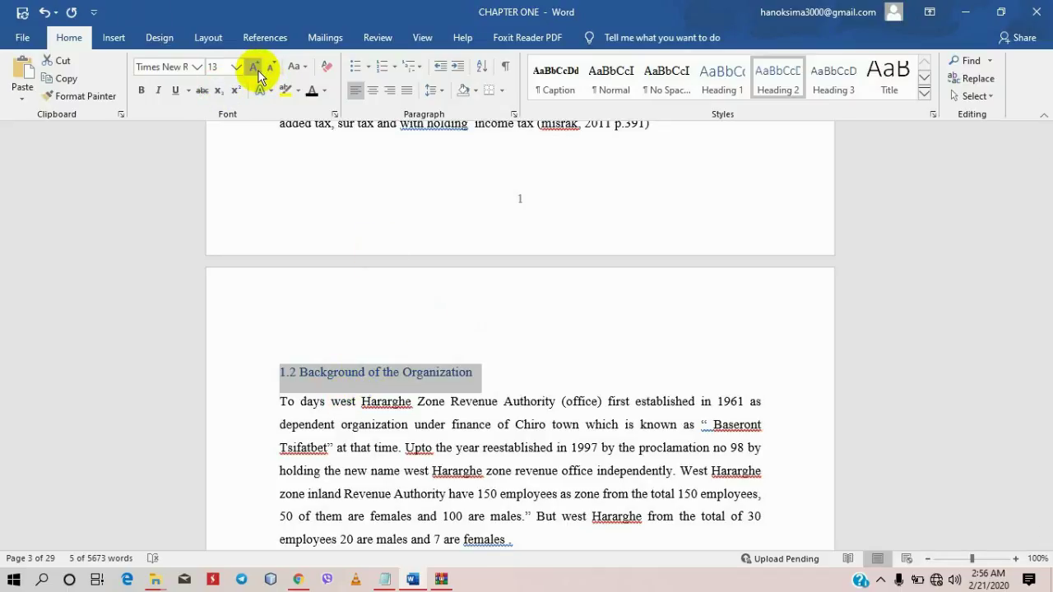
- Grow the 1.2 heading to 14 pt and retype its number as '1.2.'
left_click(256, 69)
left_click(294, 373)
left_click(299, 372)
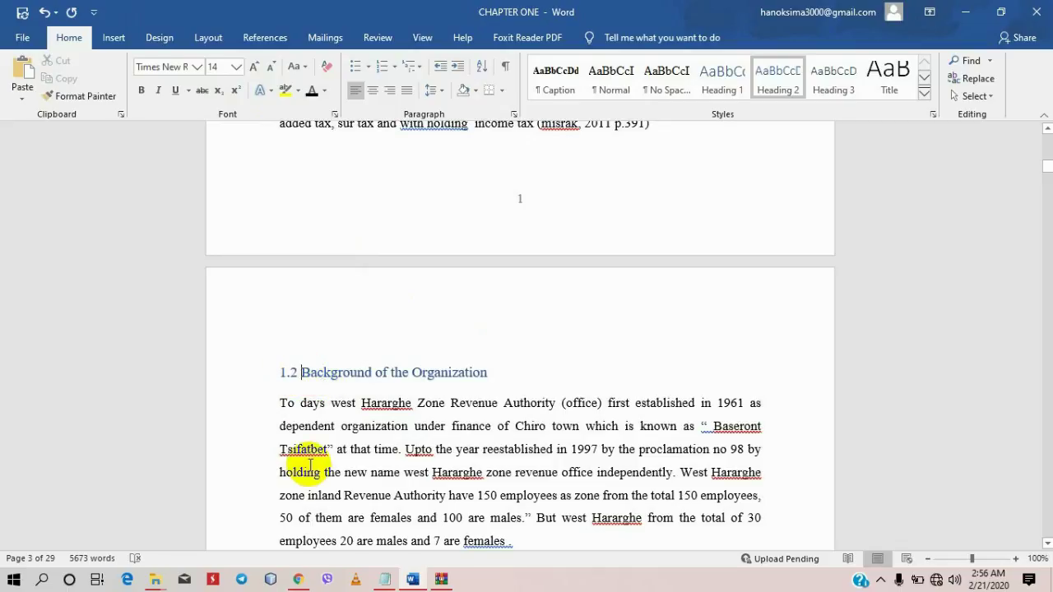
key("BackSpace")
key("BackSpace")
key("BackSpace")
key("BackSpace")
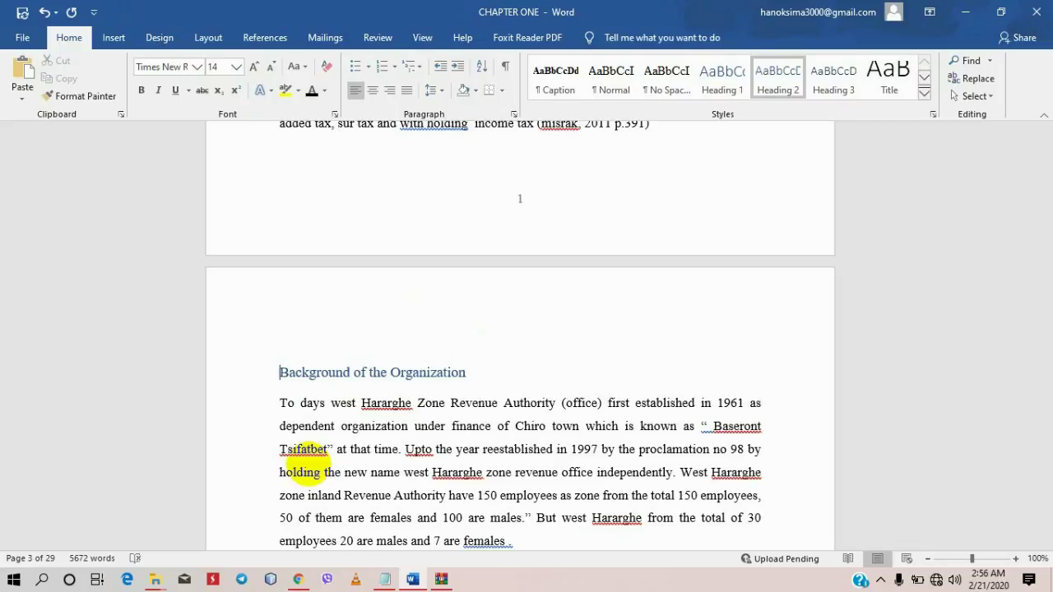
type("1.2.")
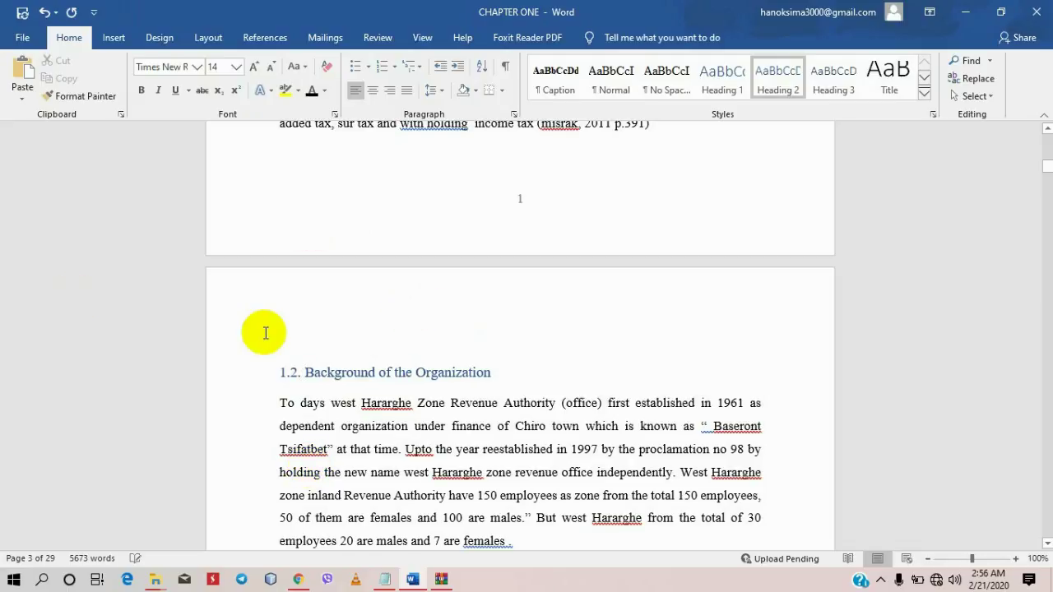
double_click(290, 374)
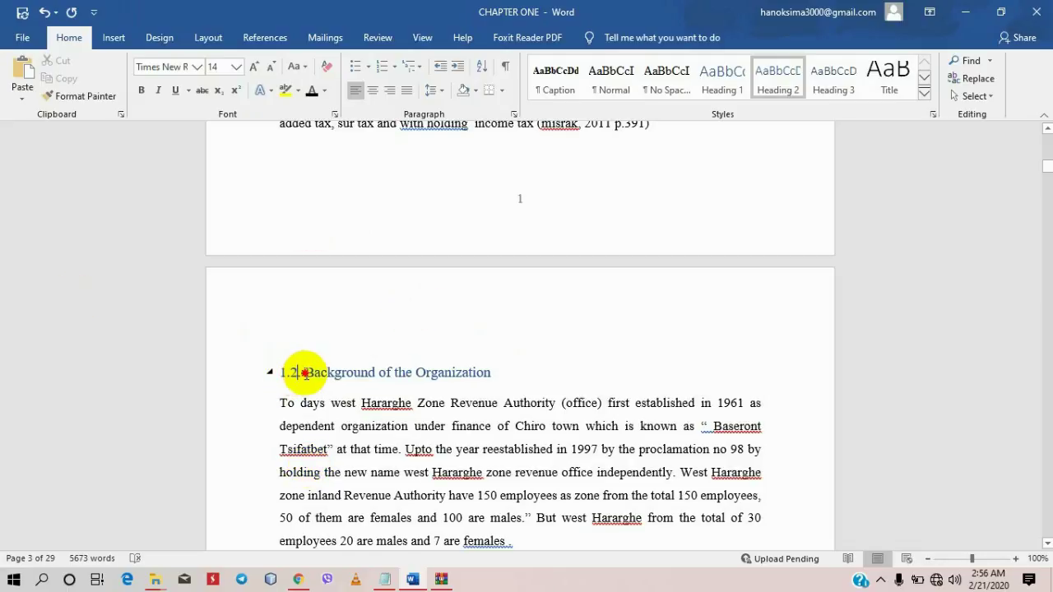
scroll(387, 347, "up", 5)
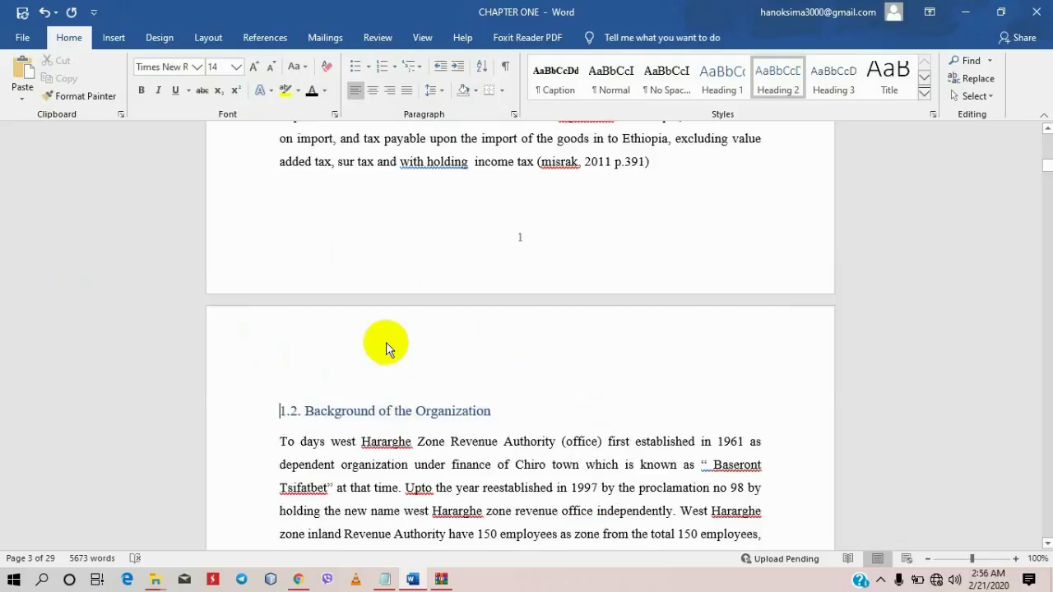
scroll(383, 288, "down", 7)
scroll(378, 280, "down", 6)
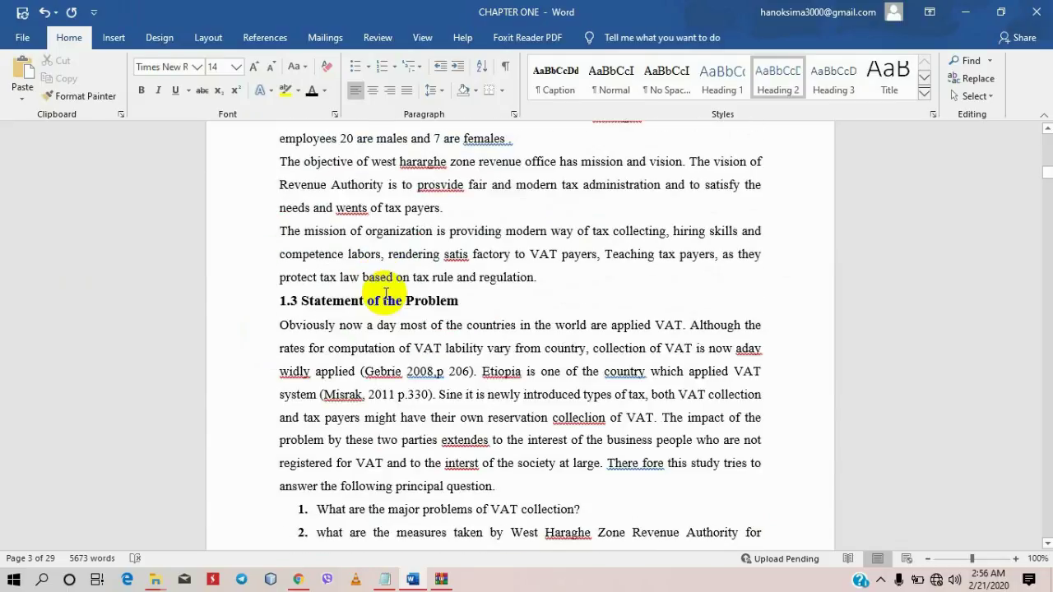
scroll(304, 263, "up", 3)
scroll(346, 267, "up", 2)
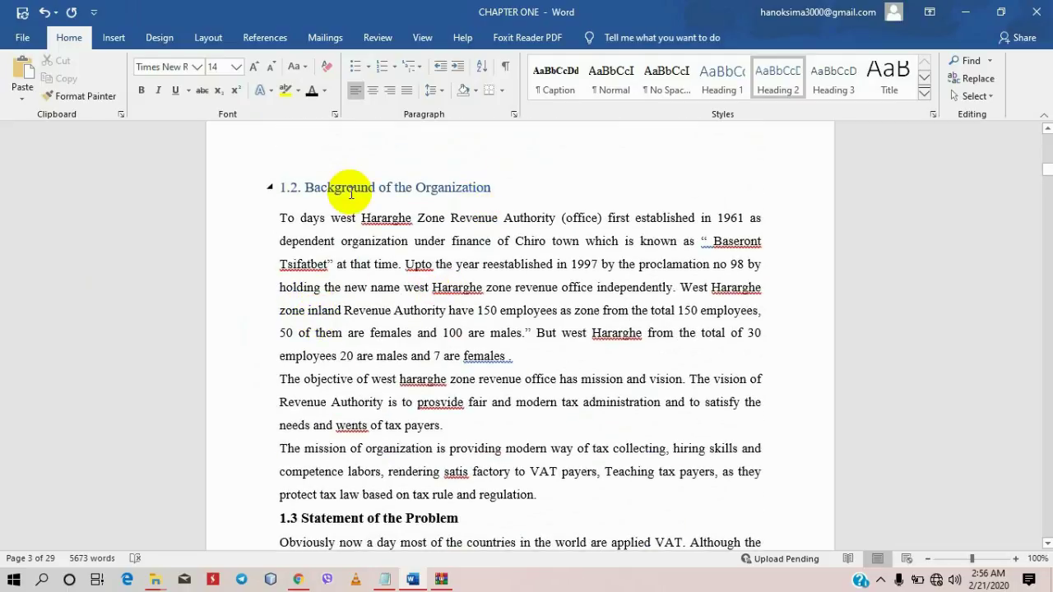
- Turn the 1.2. heading text black and copy its formatting
left_click(511, 191)
left_click_drag(510, 190, 278, 188)
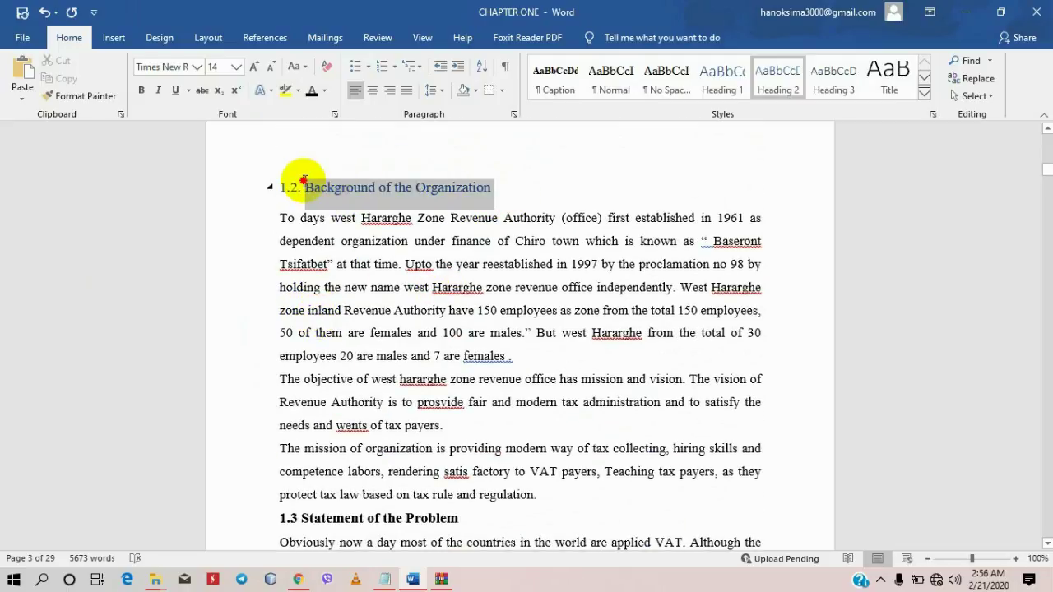
left_click(312, 92)
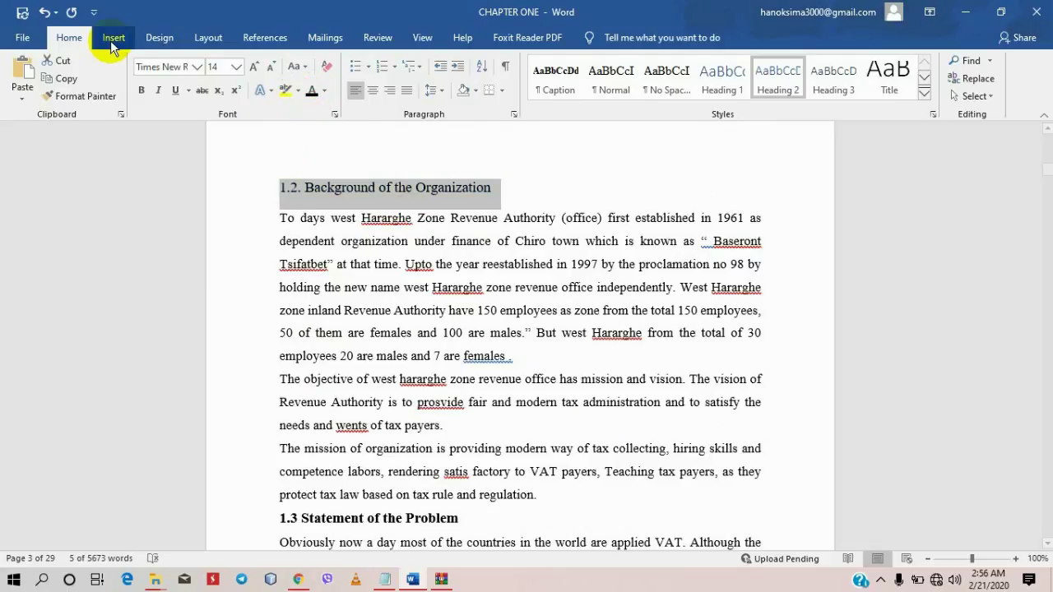
left_click(85, 100)
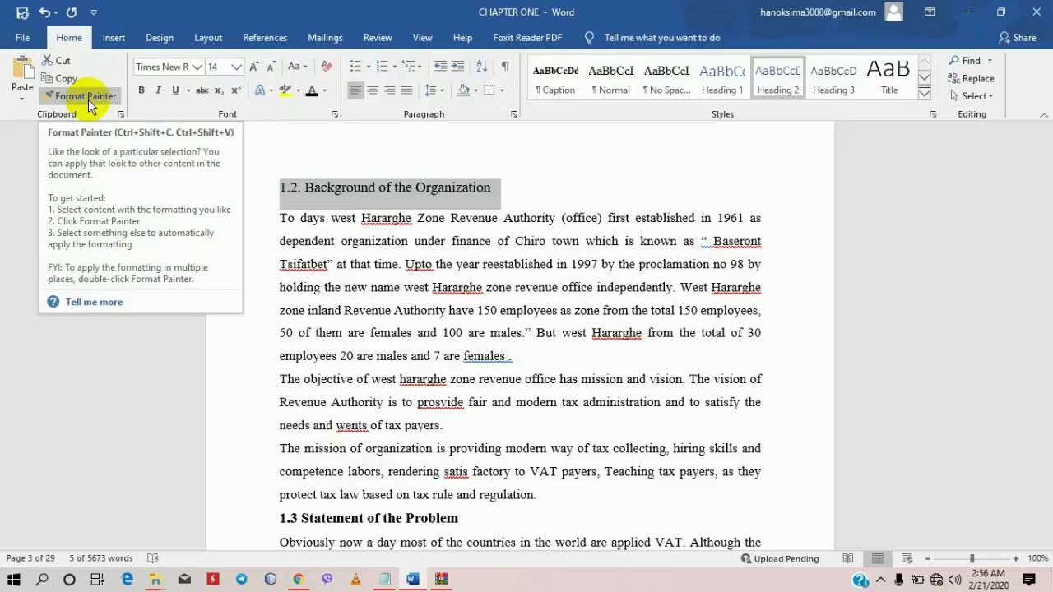
- Paint the copied formatting onto '1.3 Statement of the Problem' and apply Heading 2
scroll(263, 284, "down", 3)
scroll(264, 282, "down", 1)
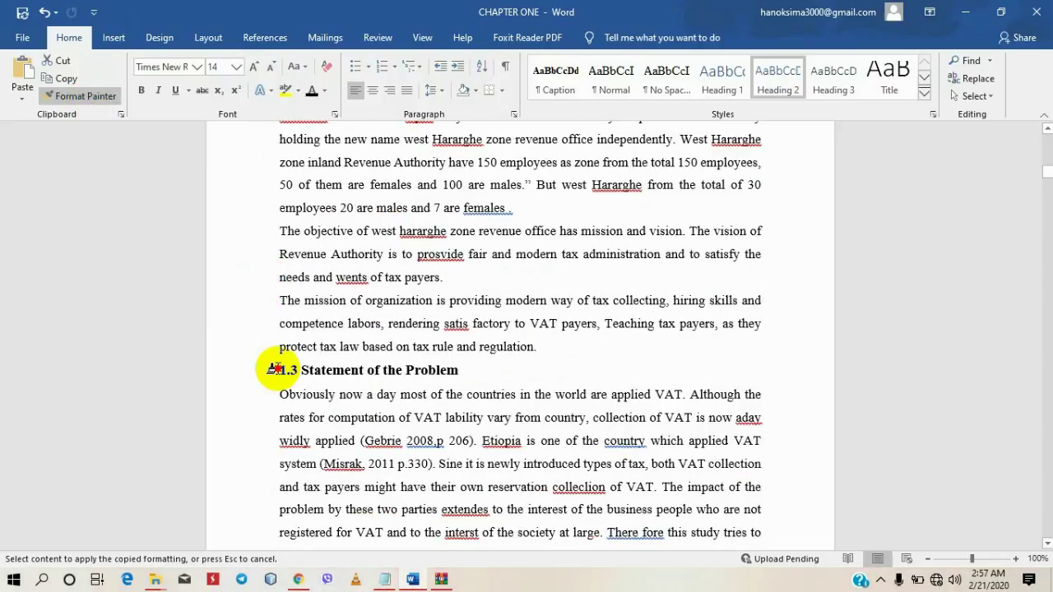
left_click_drag(277, 369, 312, 375)
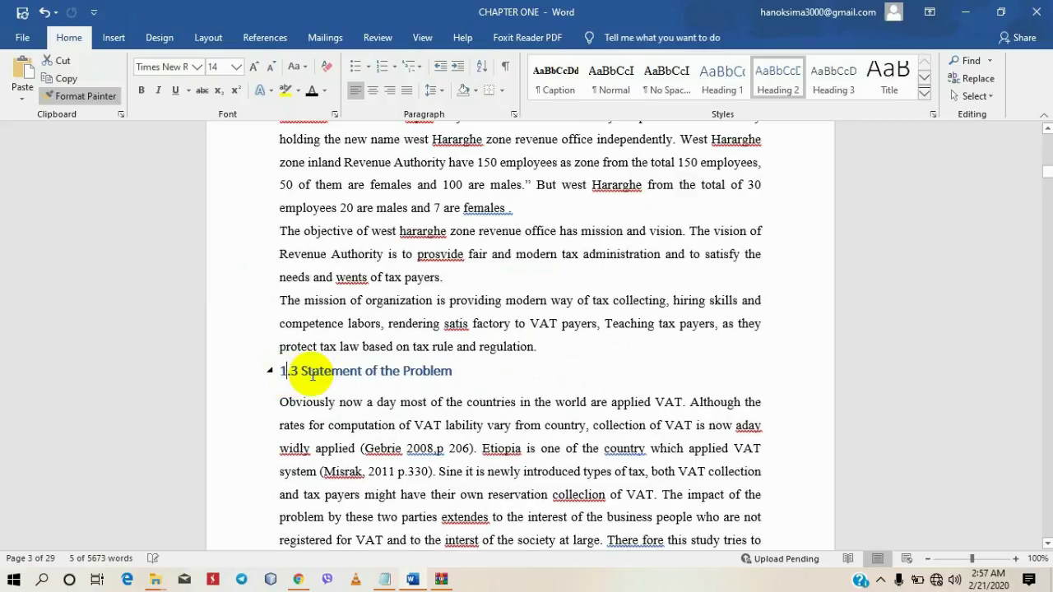
left_click(298, 369)
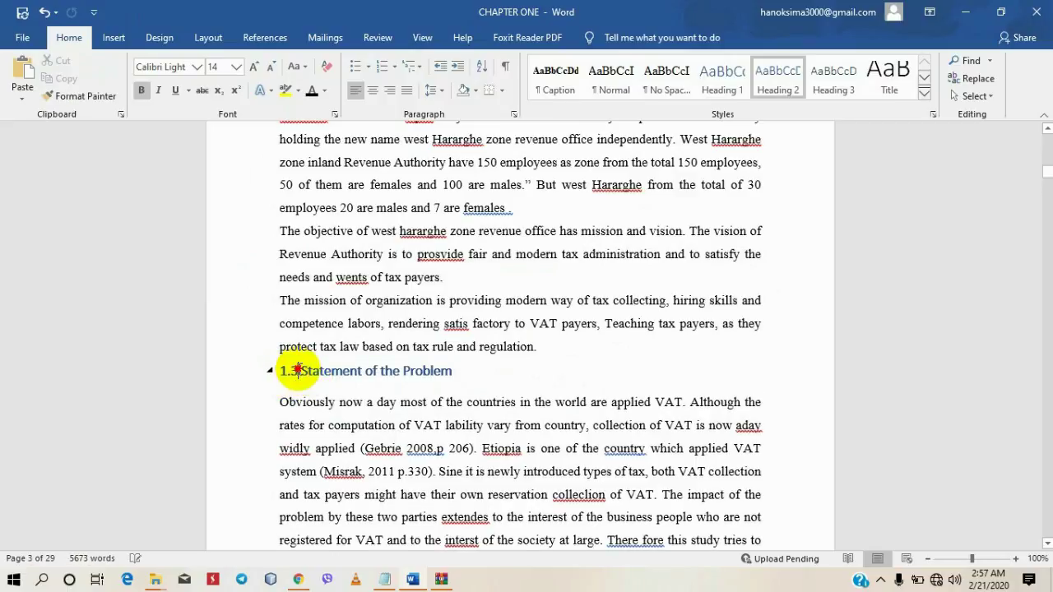
left_click(777, 78)
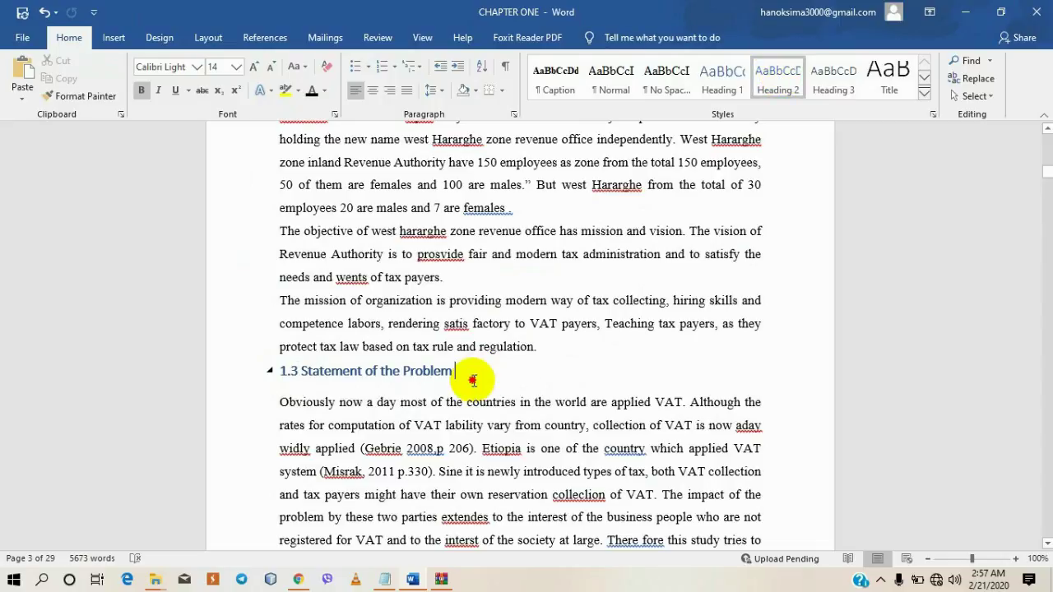
- Set the 1.3 heading in black Times New Roman and renumber it '1.3.'
left_click_drag(461, 371, 265, 380)
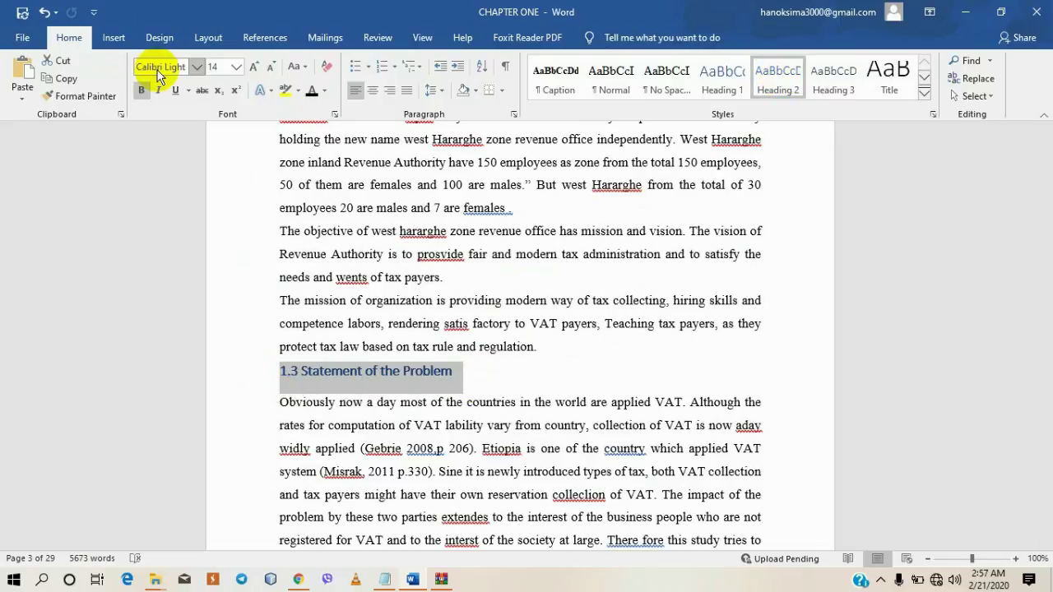
left_click(198, 66)
left_click(220, 86)
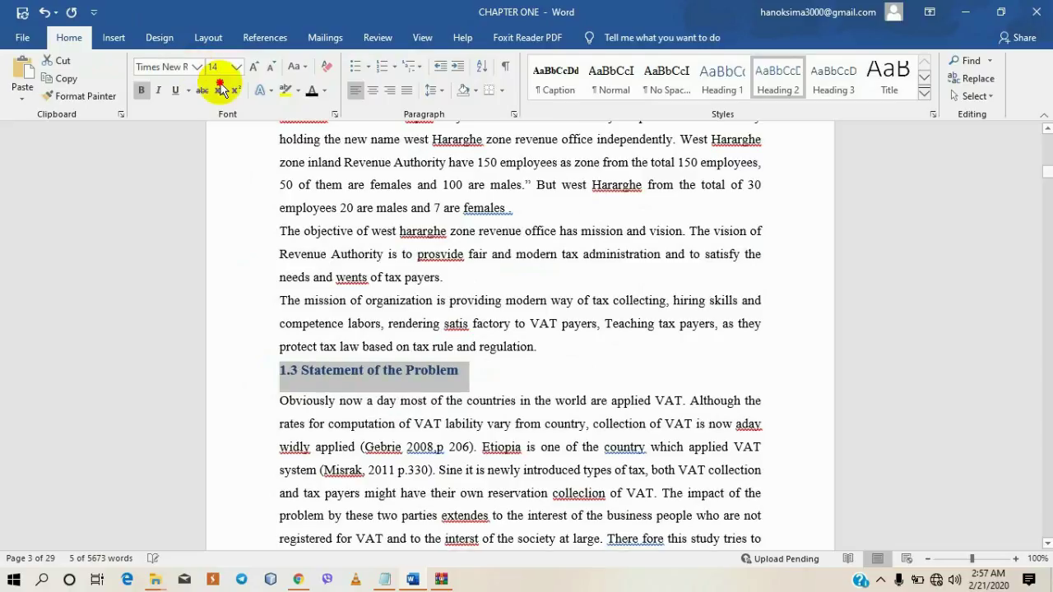
left_click(312, 93)
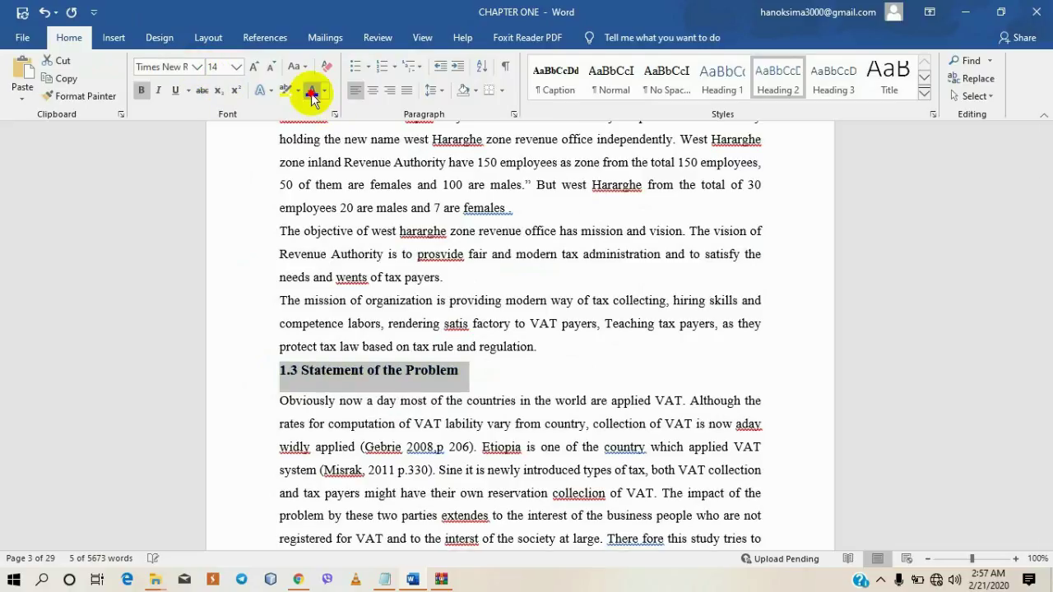
left_click(300, 371)
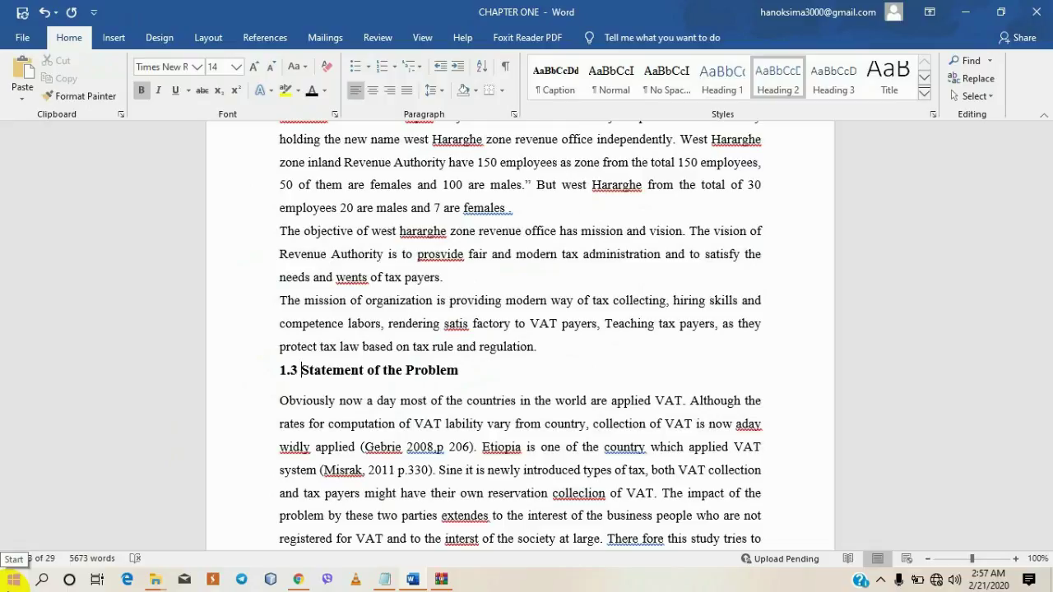
key("BackSpace")
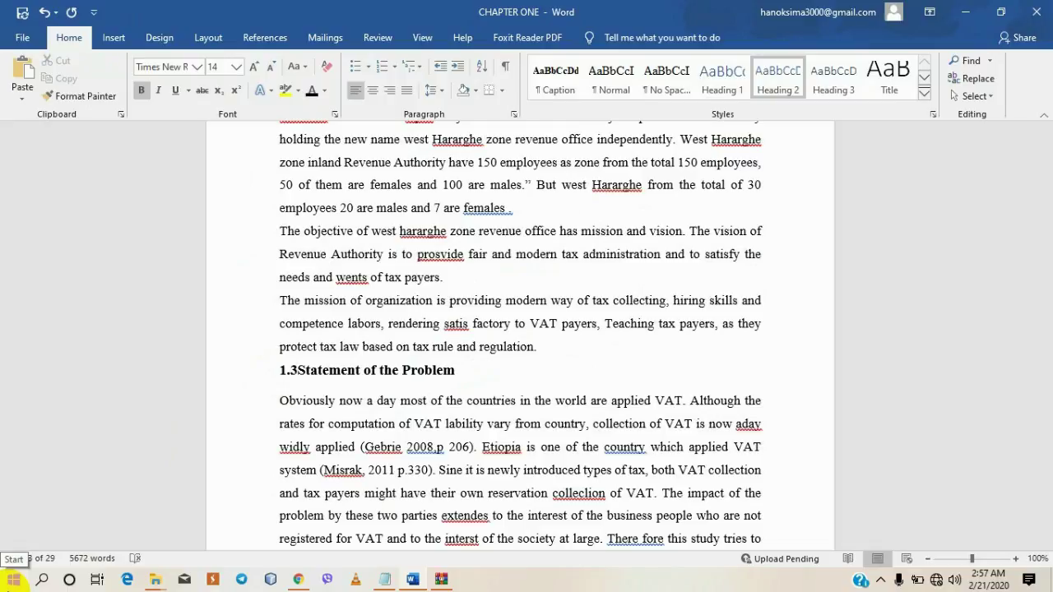
type(".")
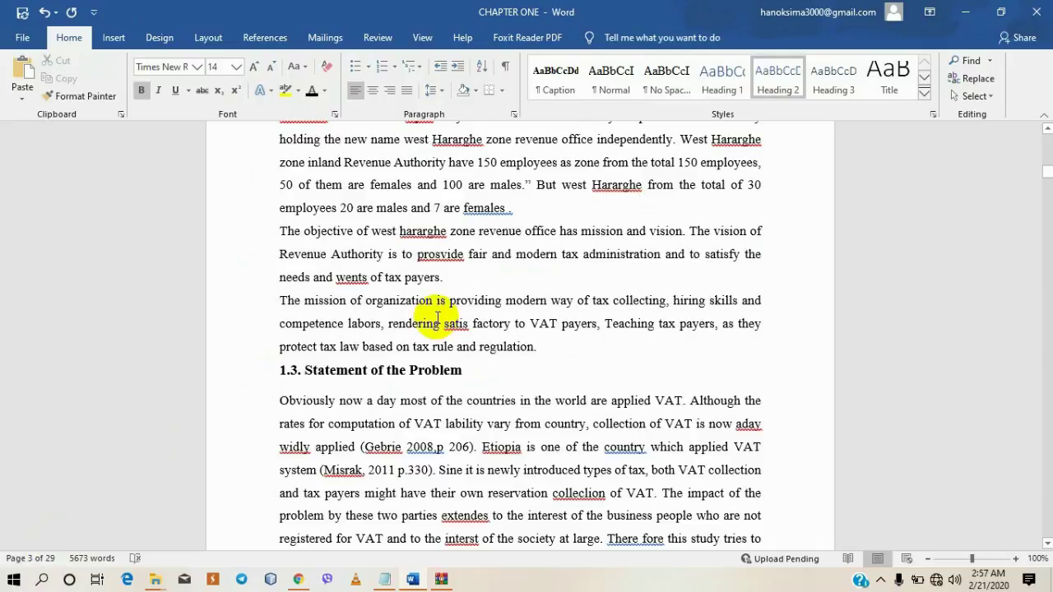
- Scroll to section 1.4 and select the full '1.4.1 General objective' line
scroll(436, 317, "up", 2)
scroll(428, 404, "up", 3)
scroll(423, 214, "down", 8)
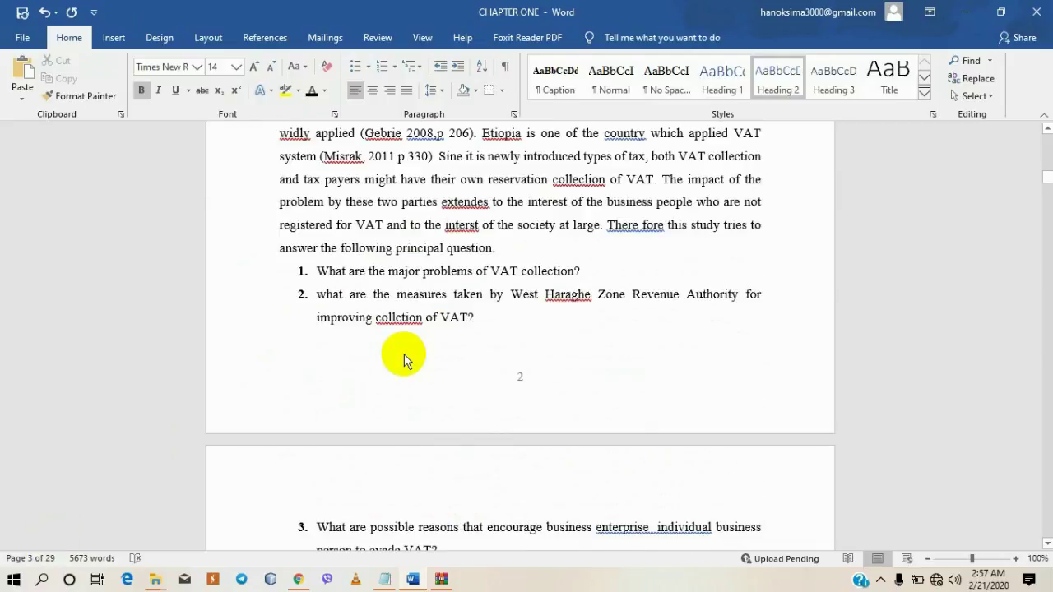
scroll(420, 362, "up", 6)
scroll(441, 322, "up", 3)
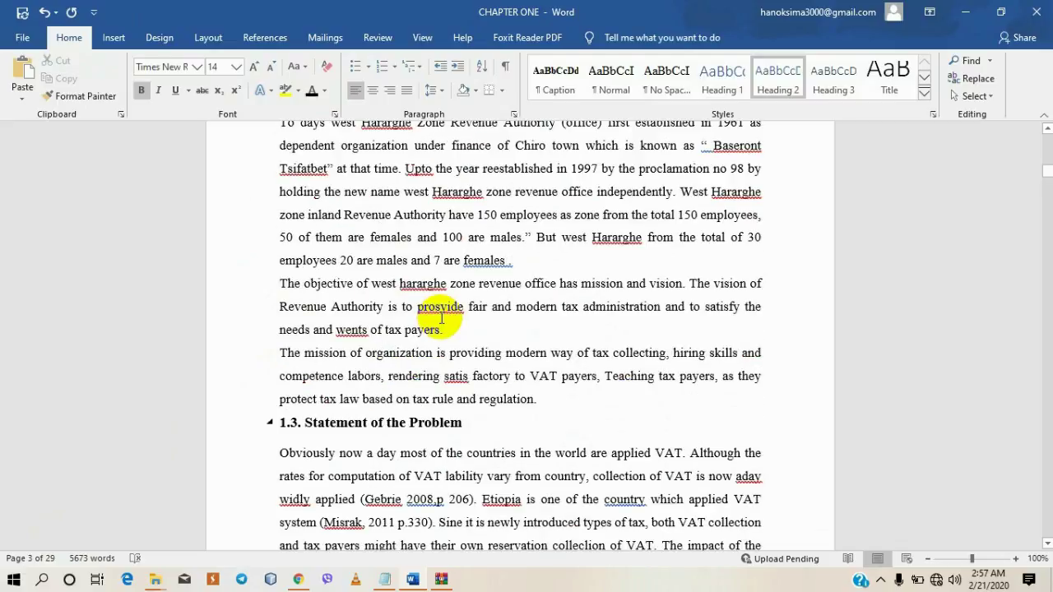
scroll(442, 319, "down", 6)
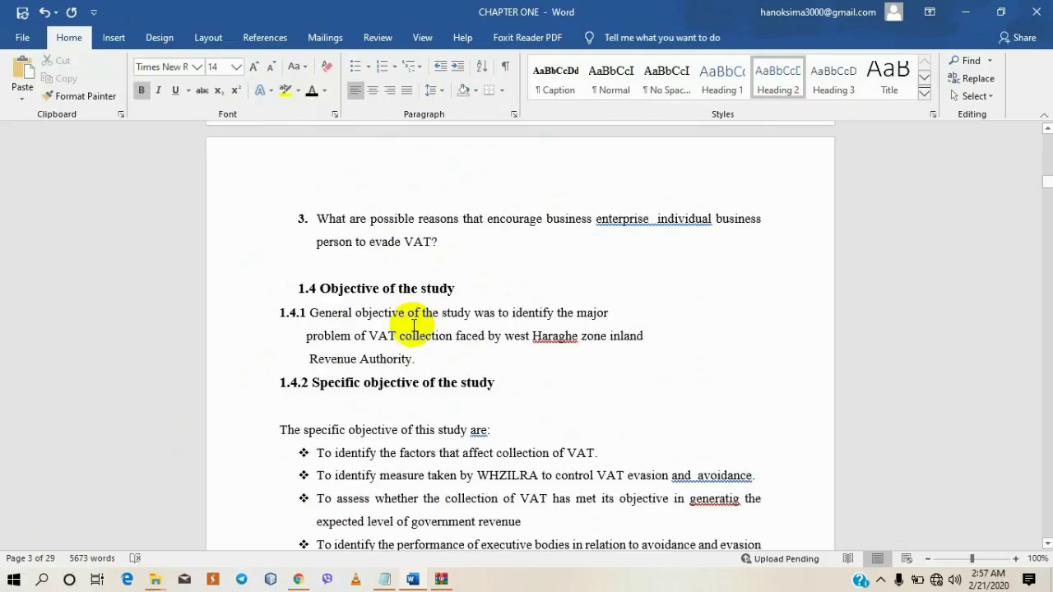
scroll(413, 325, "down", 1)
left_click_drag(297, 281, 323, 285)
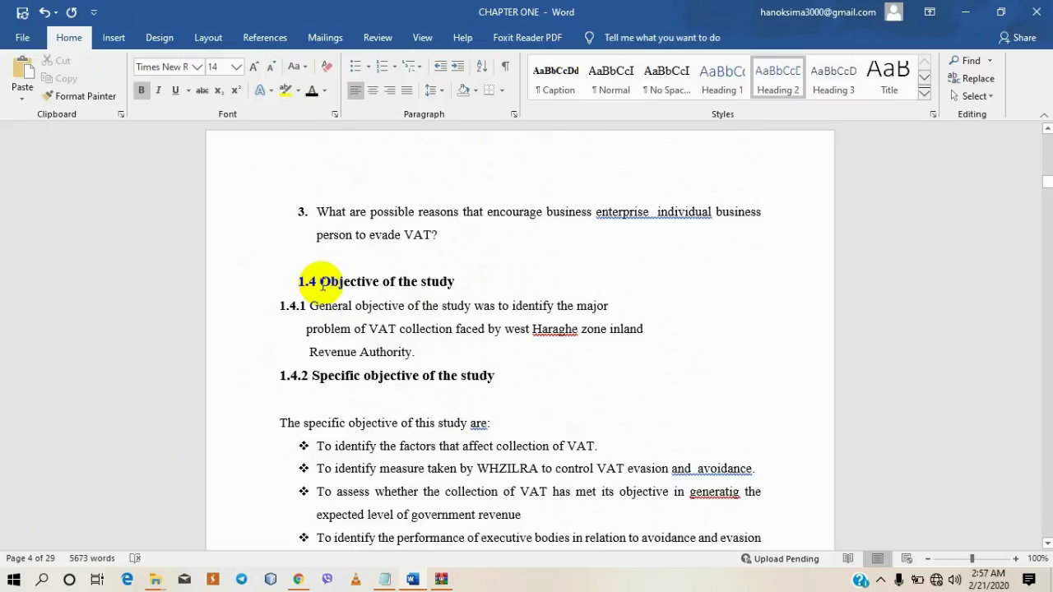
left_click(473, 305)
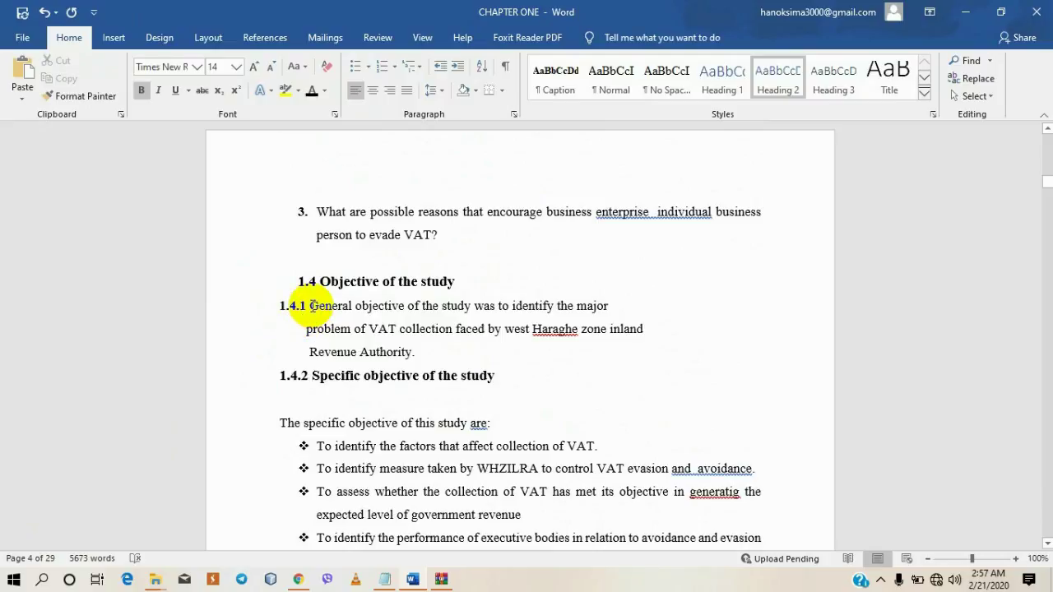
left_click_drag(621, 305, 280, 301)
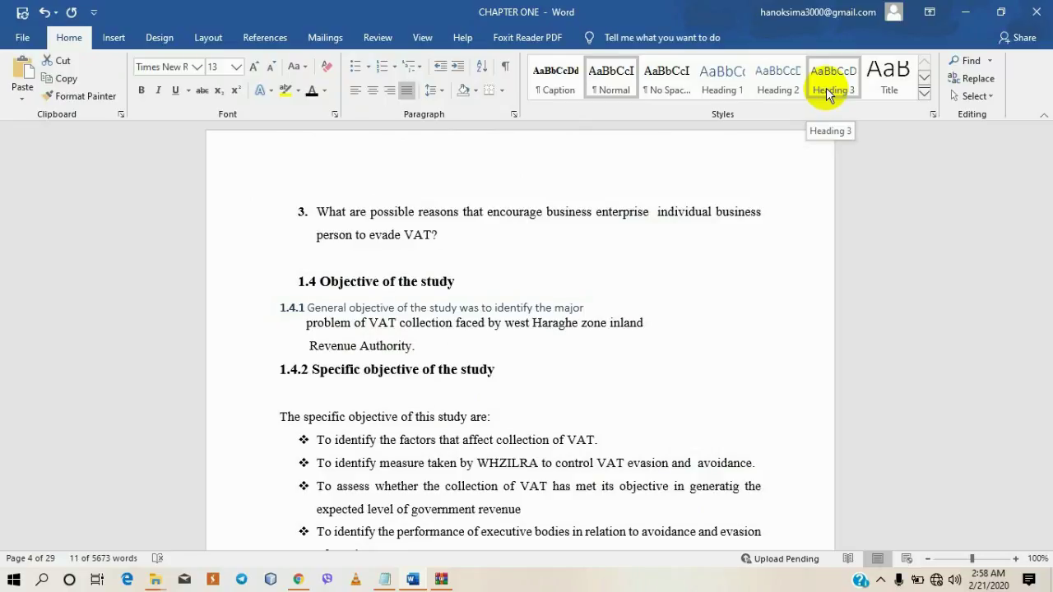
- Make the 1.4.1 line a Heading 3 set in Times New Roman
left_click(826, 87)
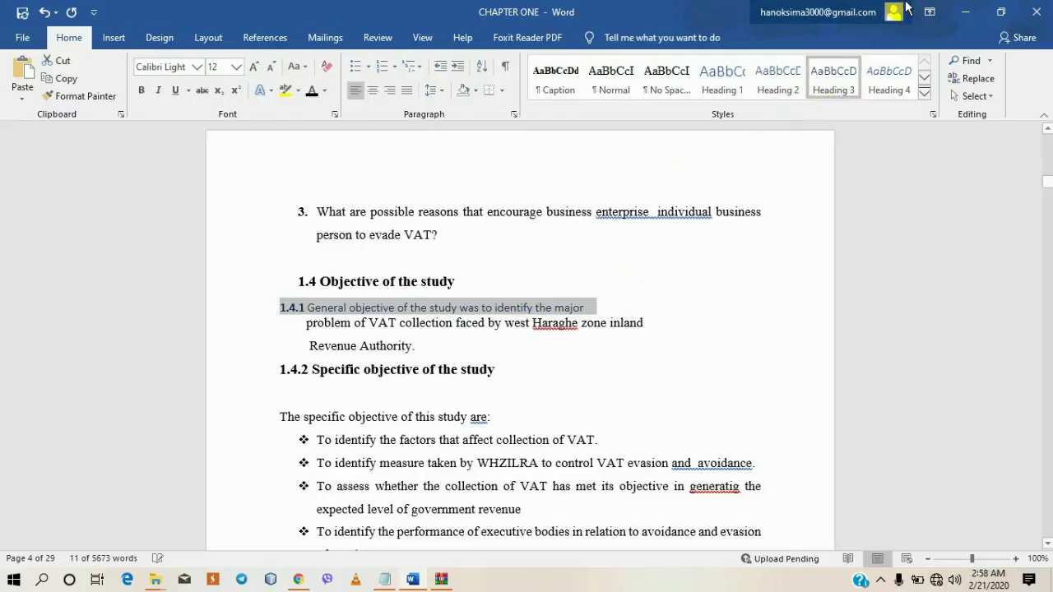
left_click(196, 68)
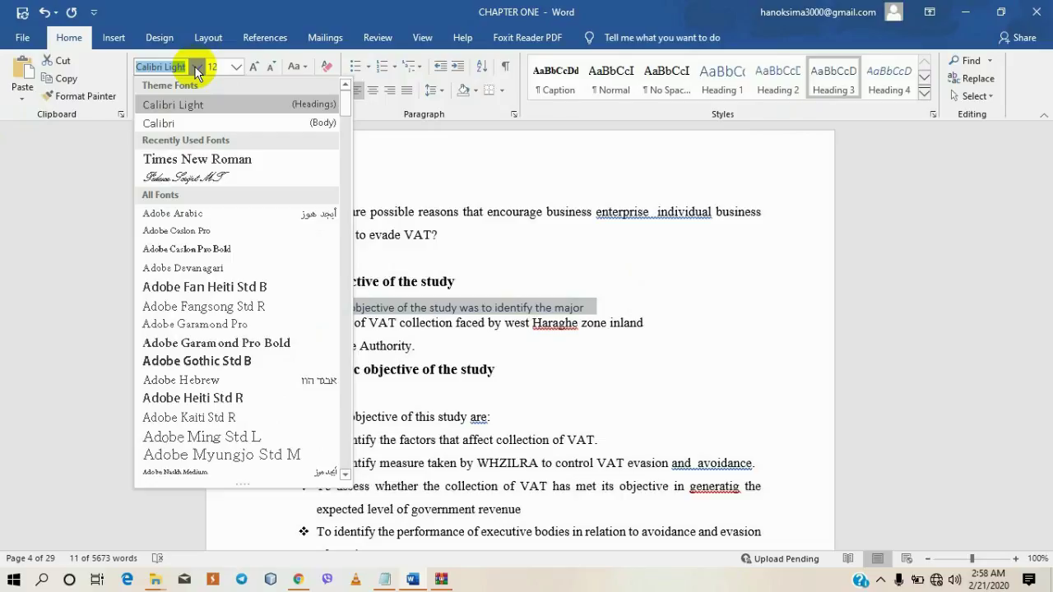
left_click(207, 160)
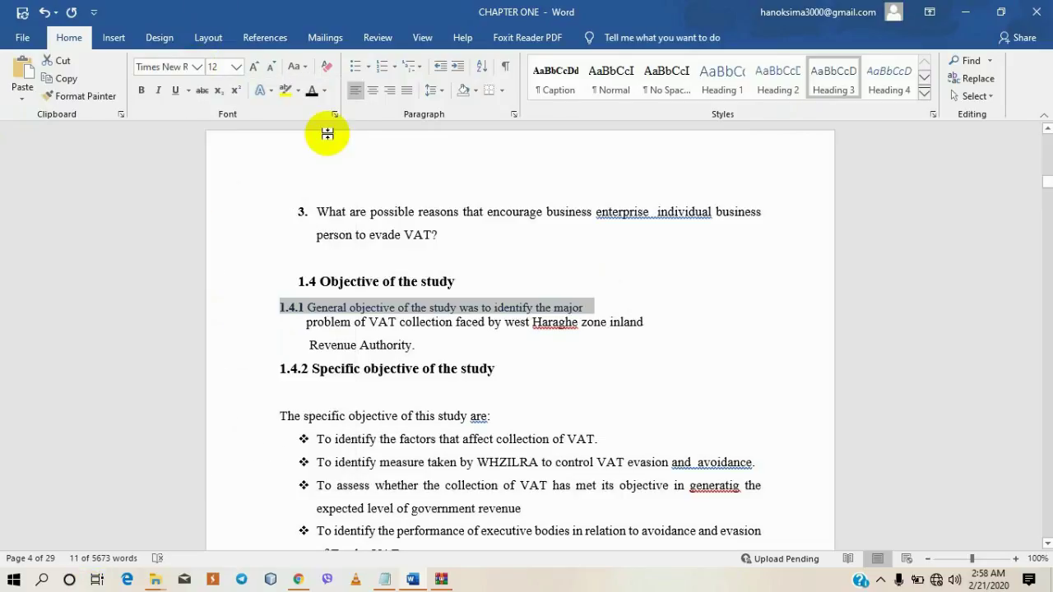
left_click(512, 114)
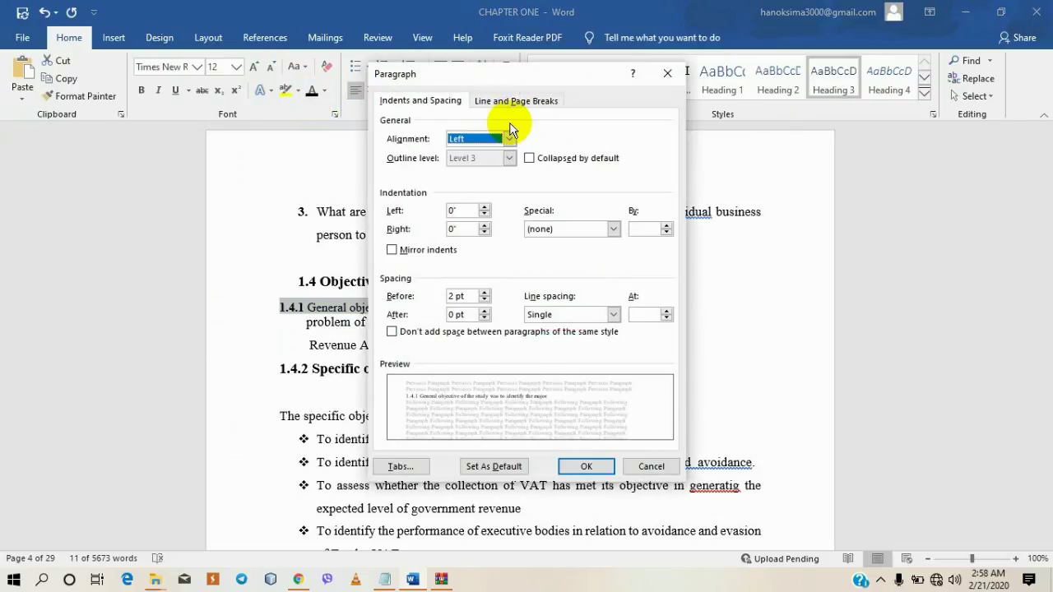
- Set the 1.4.1 heading's paragraph spacing to Before 6 pt, After 6 pt, Line spacing 1.5 lines
left_click(667, 72)
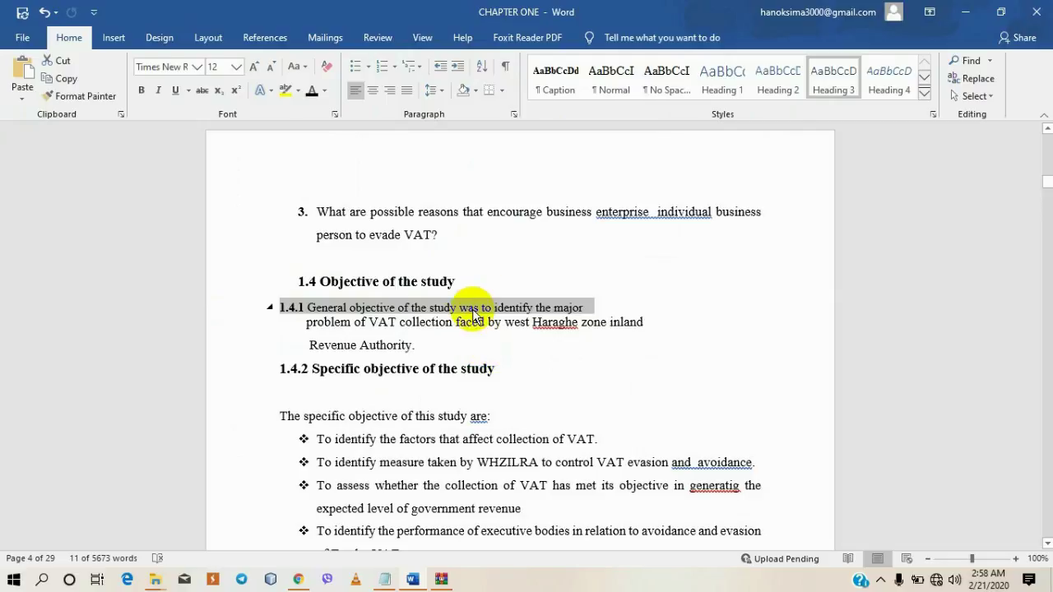
left_click(515, 116)
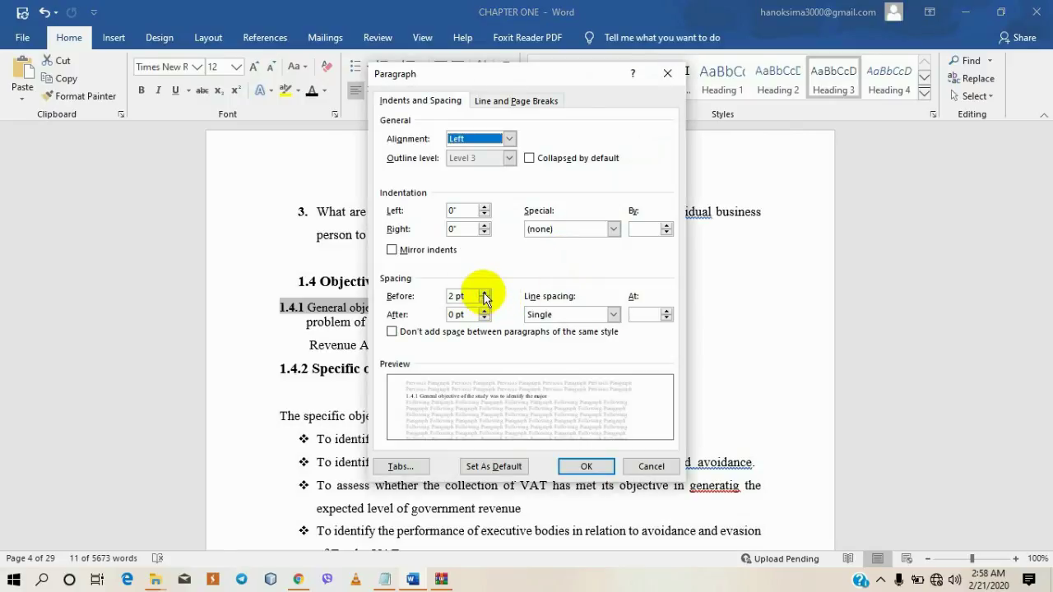
left_click(484, 293)
left_click(485, 311)
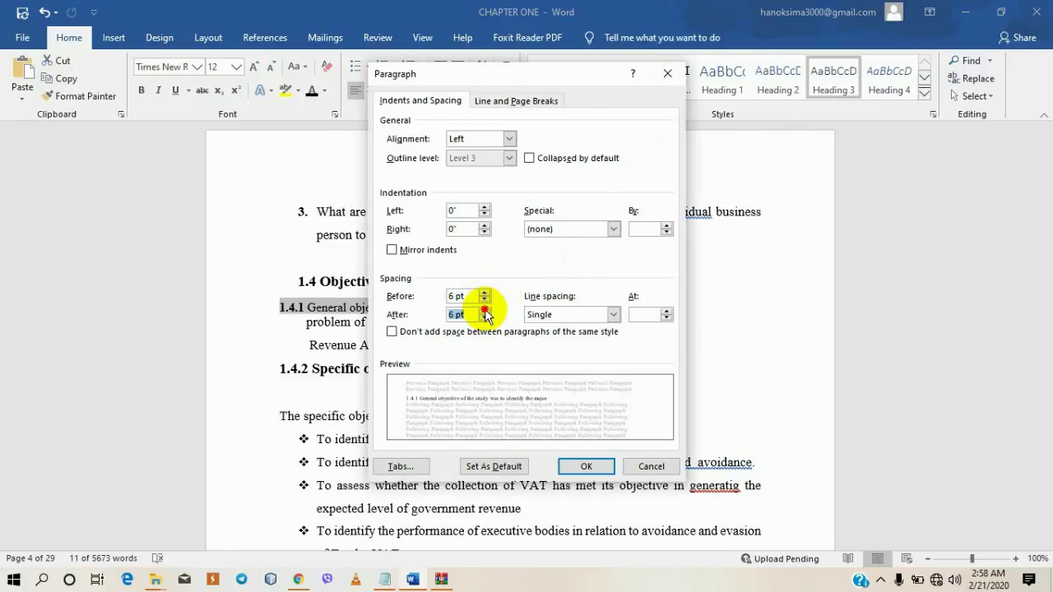
left_click(577, 313)
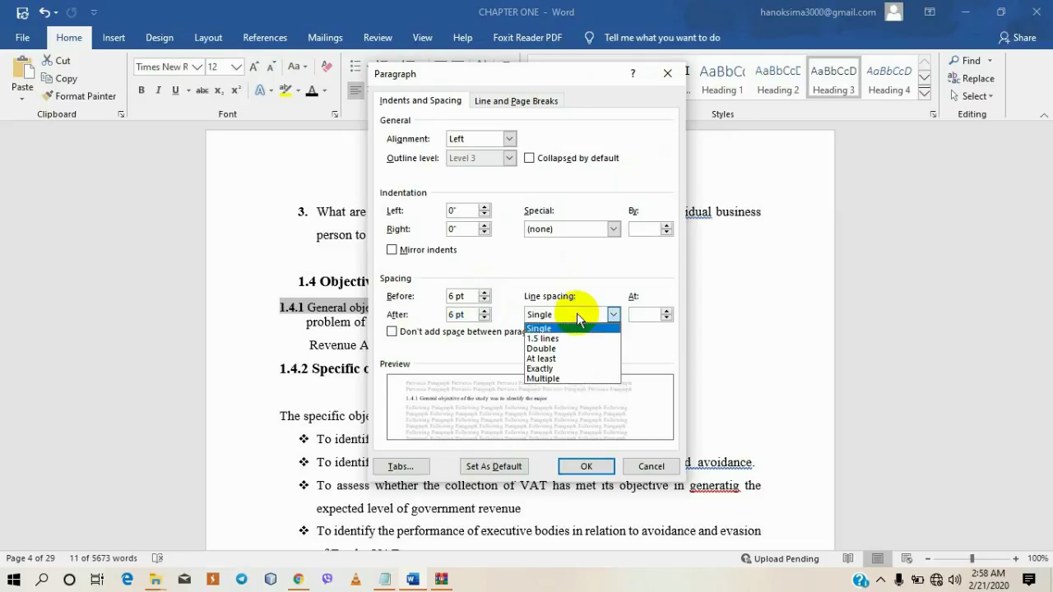
left_click(543, 338)
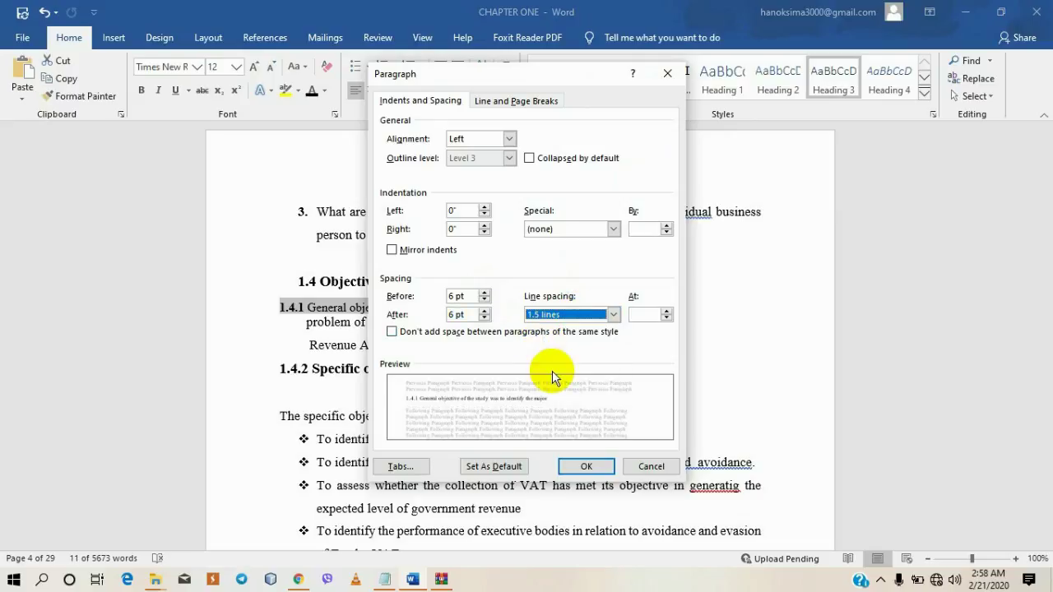
left_click(584, 468)
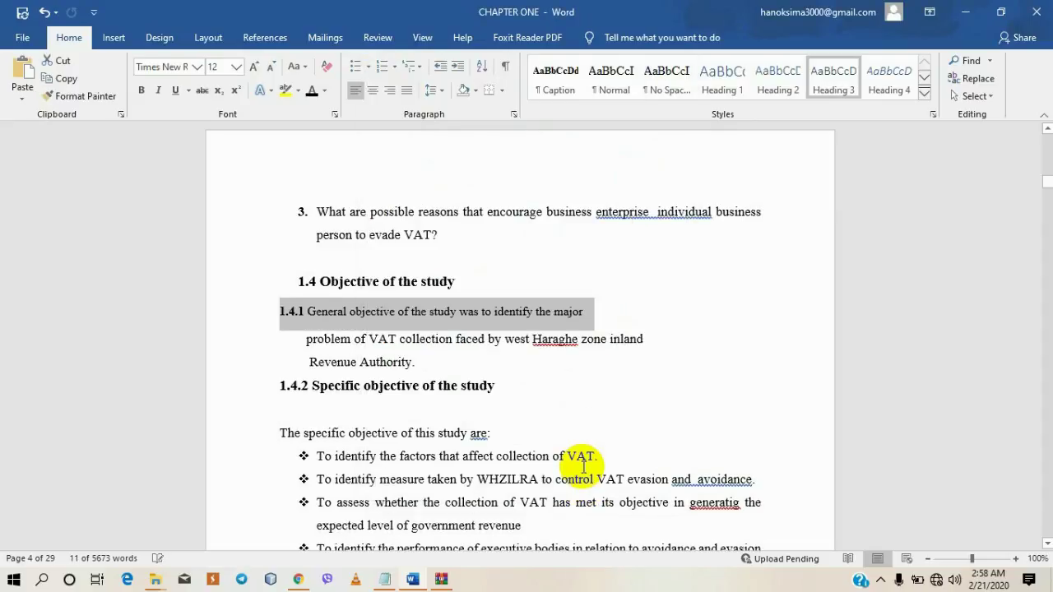
- Grow the 1.4.1 heading to 14 pt and replace the space after its number with a period
left_click(256, 68)
left_click(318, 311)
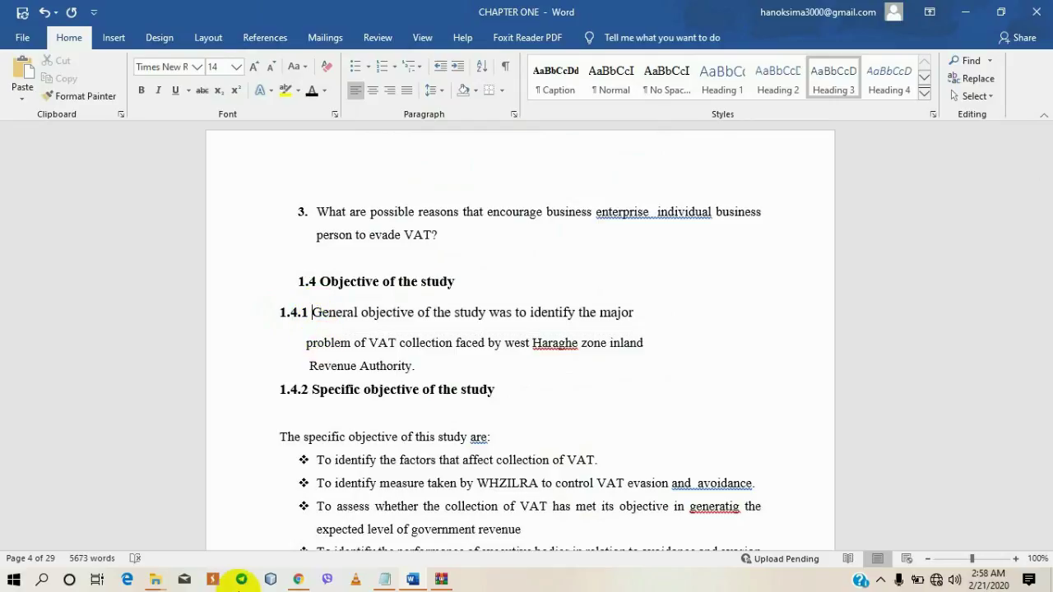
key("BackSpace")
type(".")
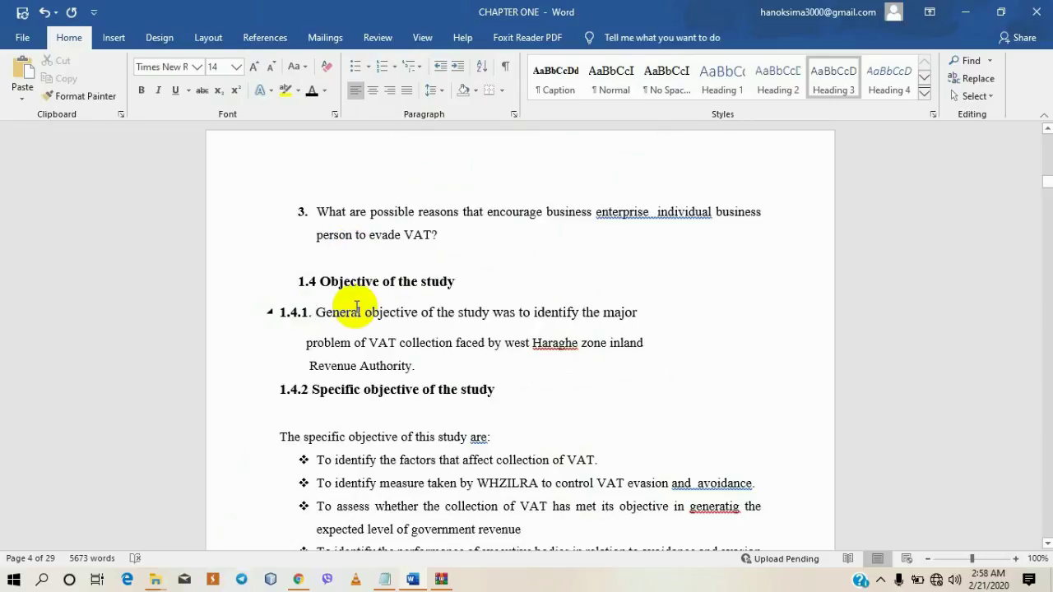
scroll(357, 307, "down", 2)
scroll(357, 307, "down", 2)
- Scroll down past sections 1.5–1.8 to the CHAPTER TWO LITERATURE REVIEW page
scroll(357, 307, "down", 3)
scroll(358, 301, "down", 2)
scroll(356, 300, "down", 3)
scroll(353, 298, "down", 3)
scroll(414, 258, "down", 3)
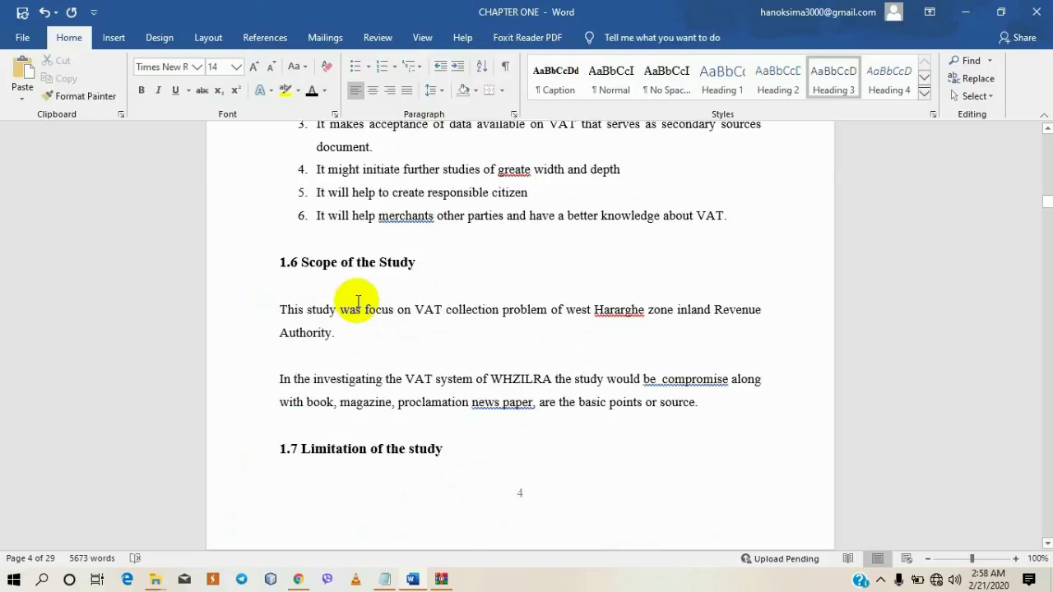
scroll(383, 298, "down", 2)
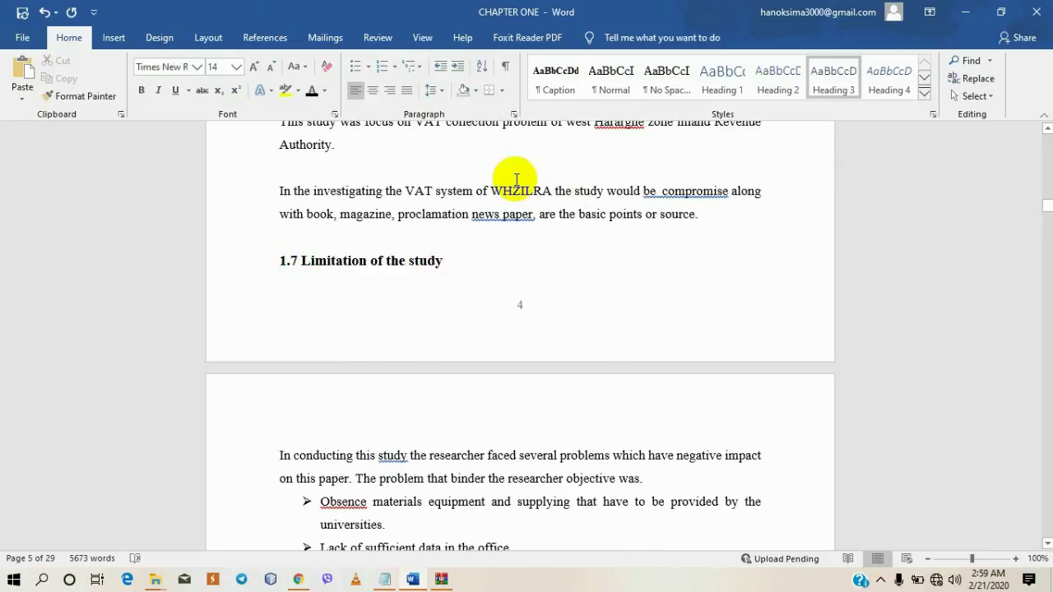
scroll(296, 428, "down", 2)
scroll(311, 427, "down", 3)
scroll(317, 426, "down", 3)
scroll(306, 422, "down", 2)
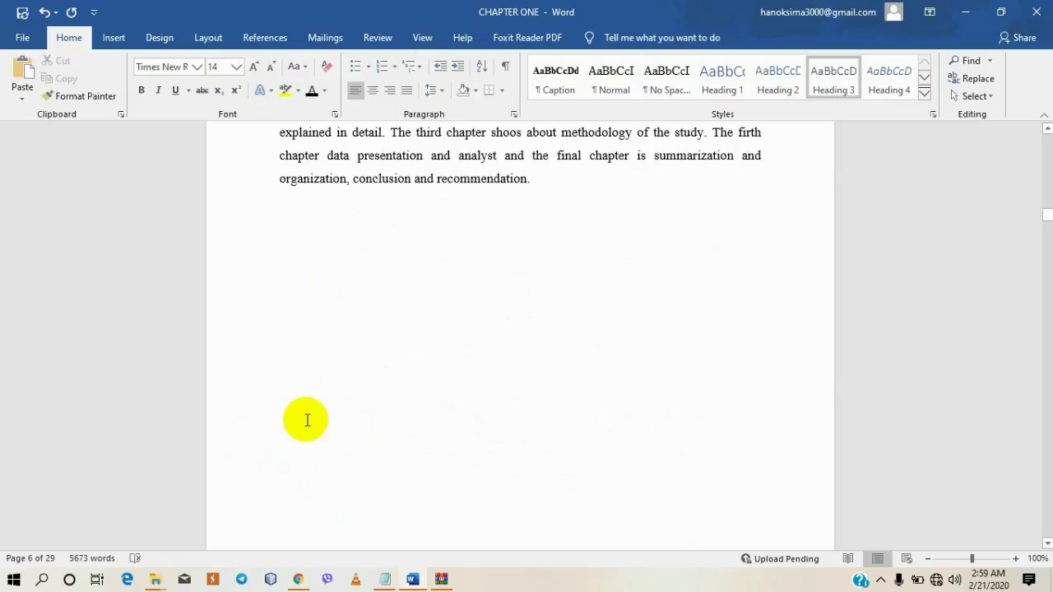
scroll(303, 415, "down", 2)
scroll(300, 403, "down", 3)
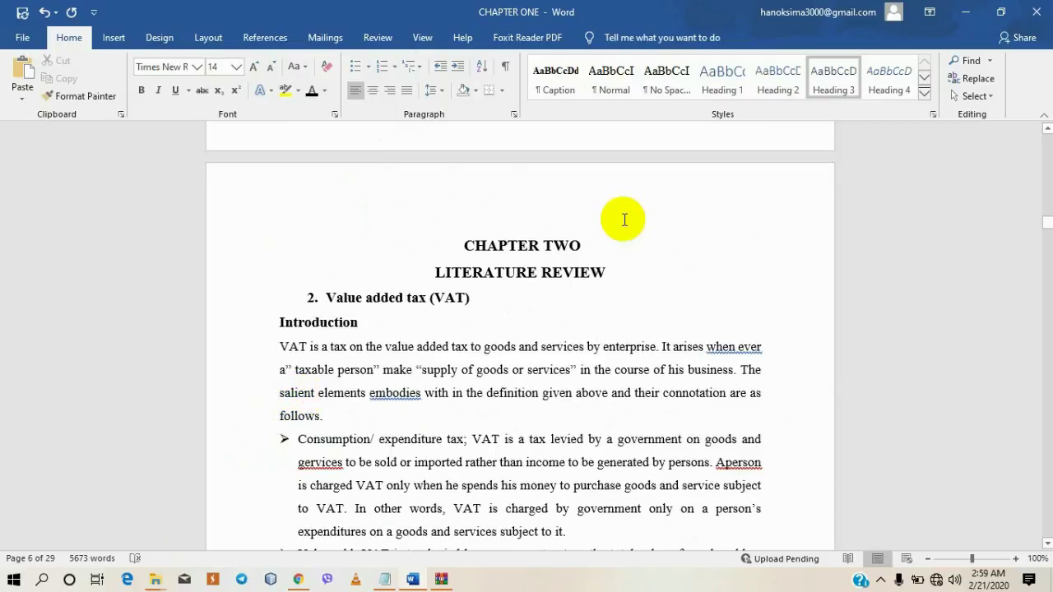
- Make CHAPTER TWO a Heading 1 in black, centred Times New Roman
left_click_drag(587, 244, 511, 249)
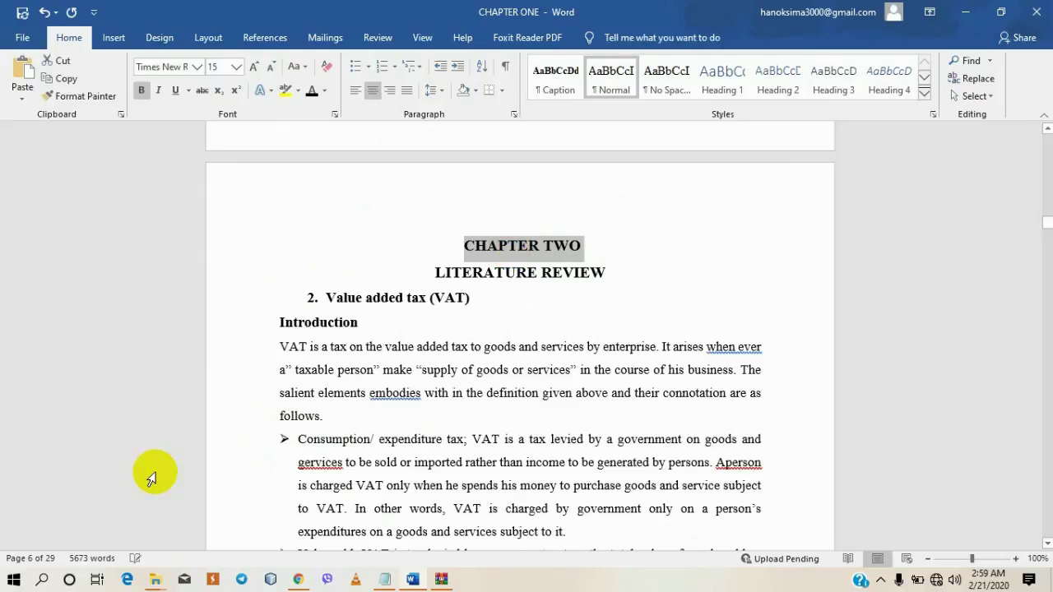
left_click(722, 89)
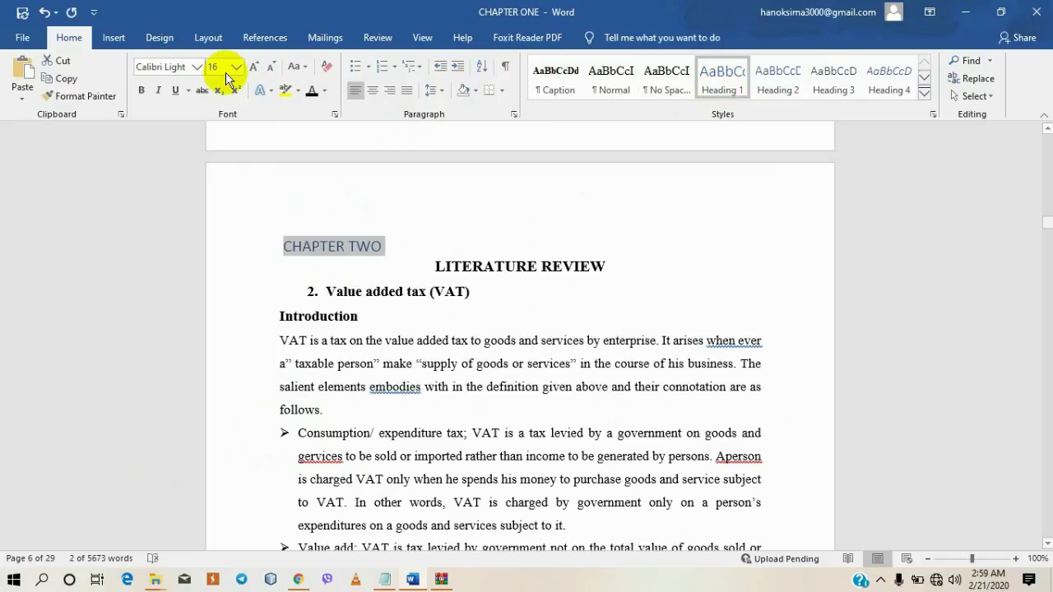
left_click(202, 69)
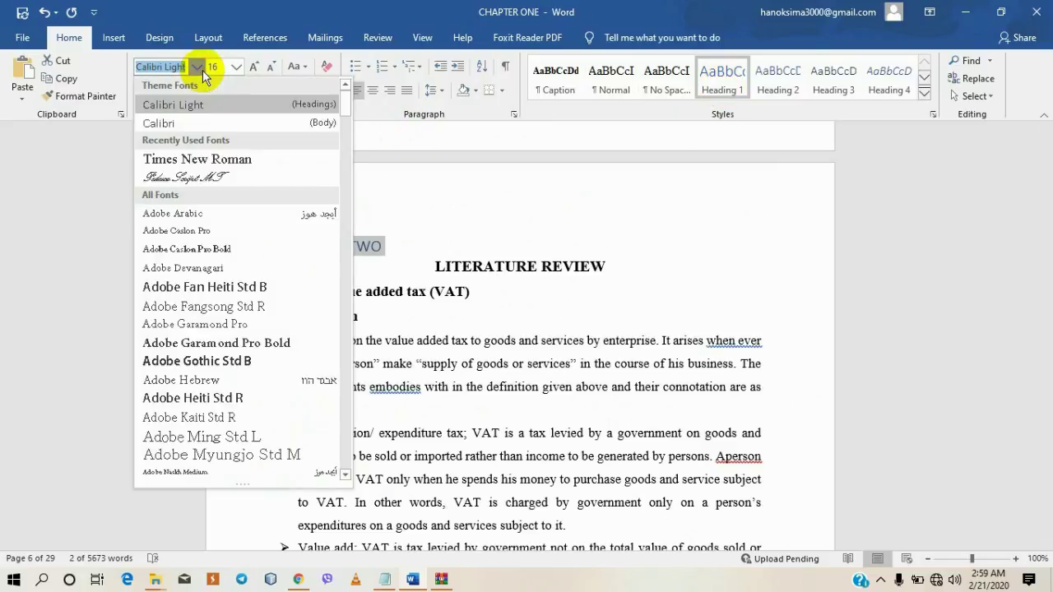
left_click(201, 157)
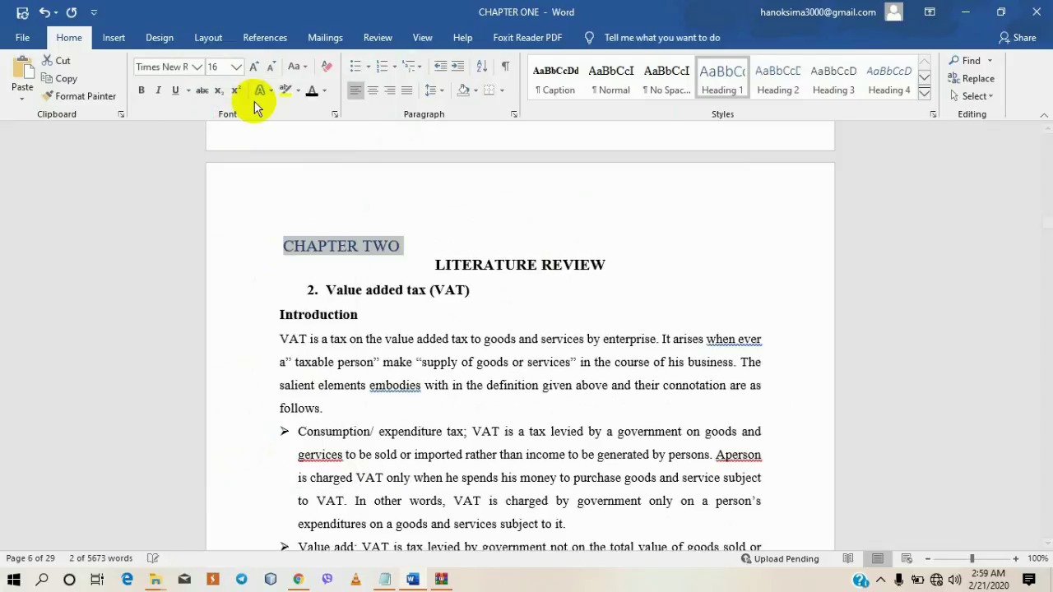
left_click(310, 91)
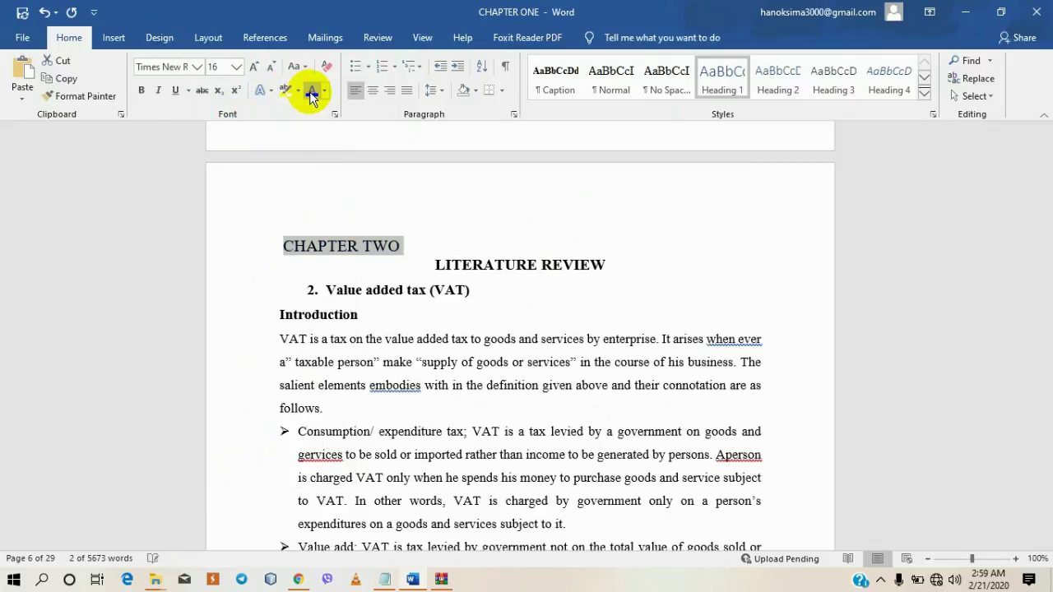
left_click(373, 90)
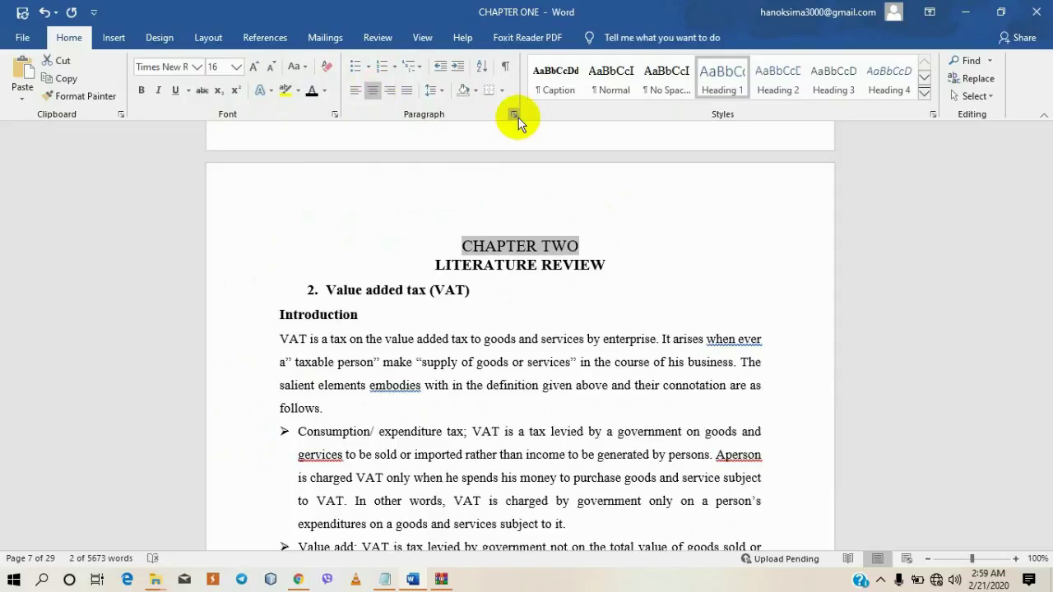
- Set CHAPTER TWO's paragraph spacing to 0 pt before, 6 pt after and 1.5 lines
left_click(513, 116)
left_click(484, 302)
left_click(484, 302)
left_click(484, 310)
left_click(561, 314)
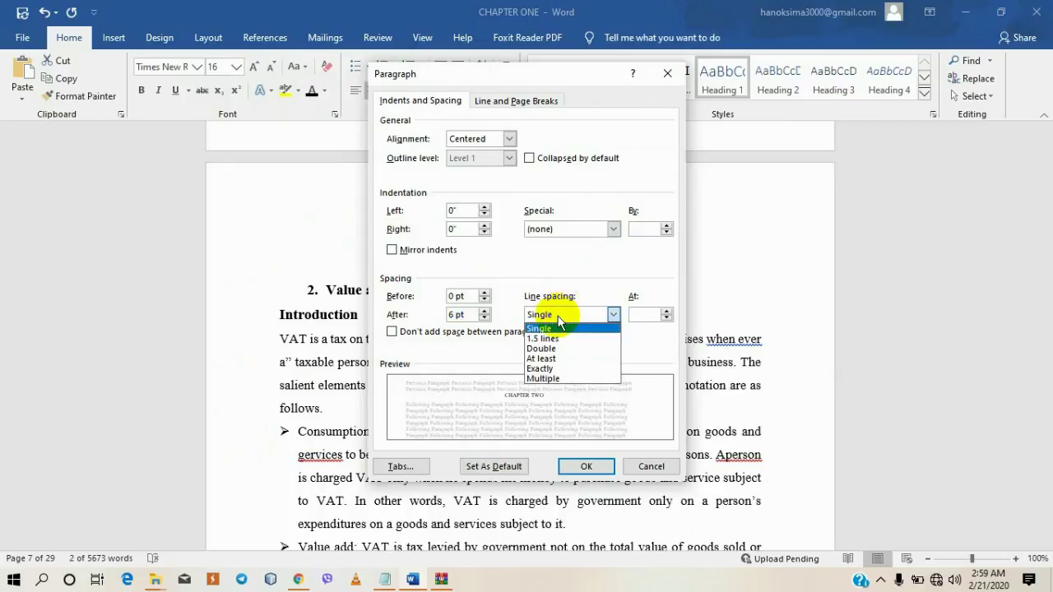
left_click(544, 338)
left_click(604, 466)
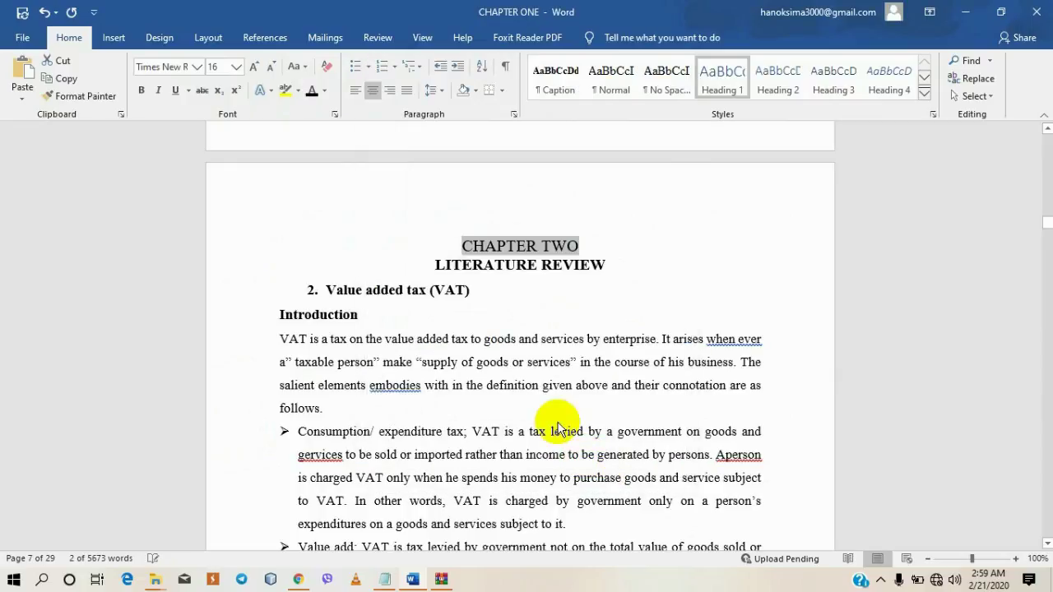
left_click(595, 260)
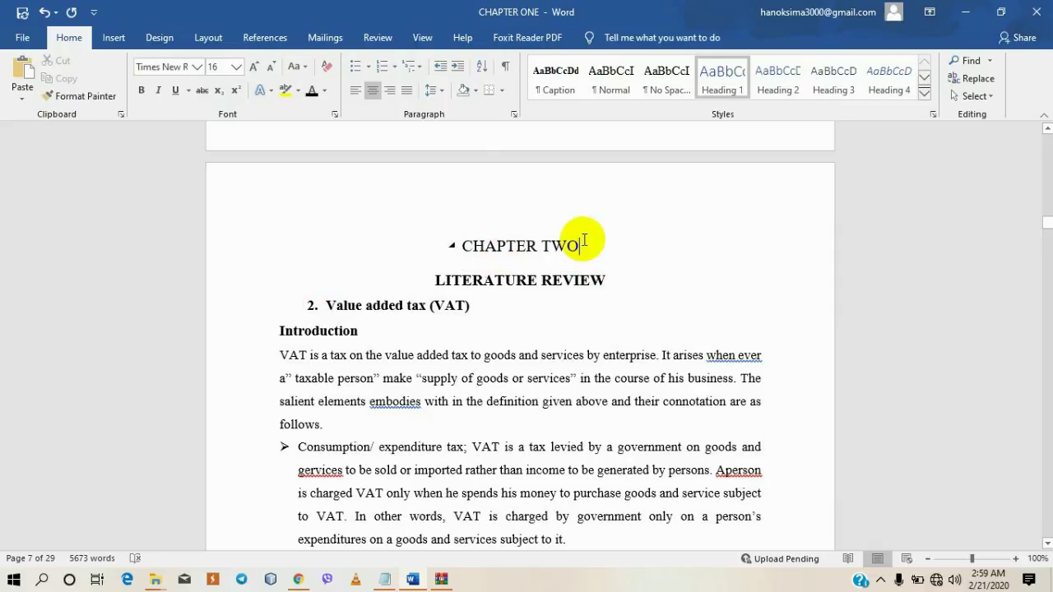
scroll(356, 305, "down", 1)
- Format-paint CHAPTER TWO's heading style onto the Value added tax (VAT) line, then left-align it with Ctrl+L
scroll(430, 289, "up", 3)
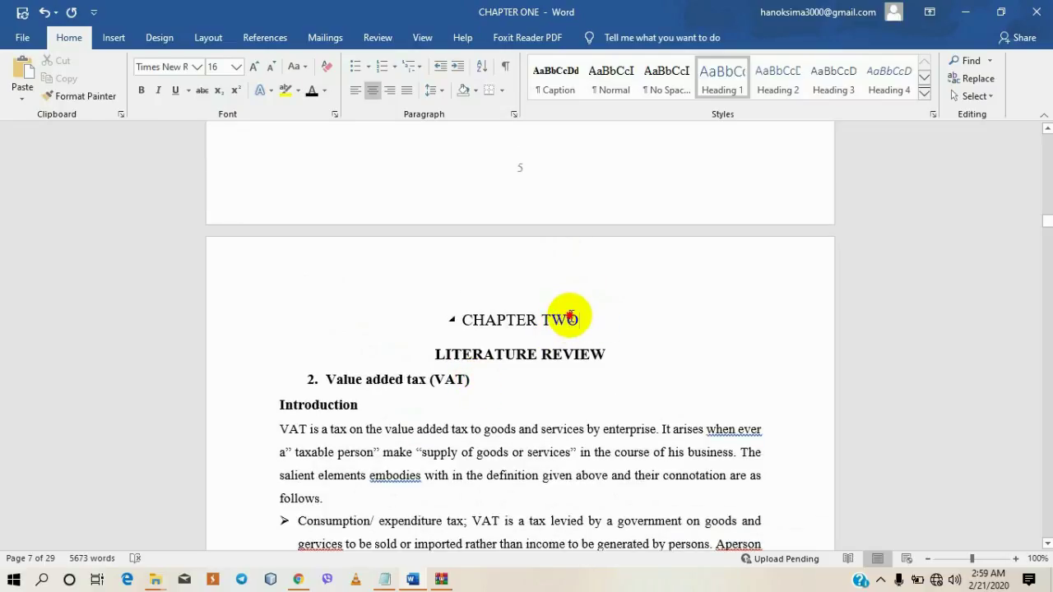
left_click_drag(578, 320, 449, 319)
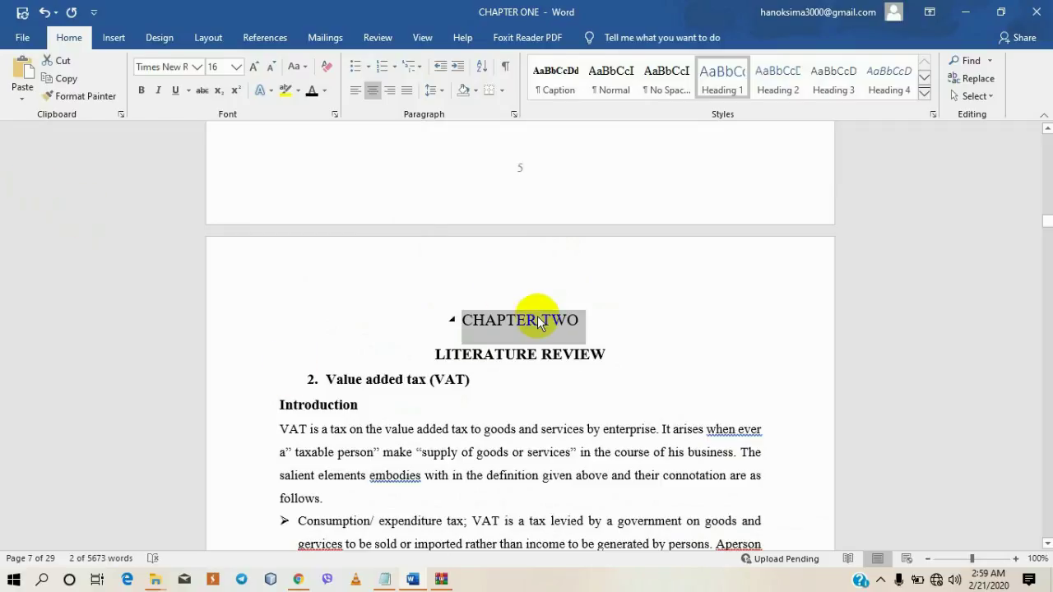
left_click(88, 96)
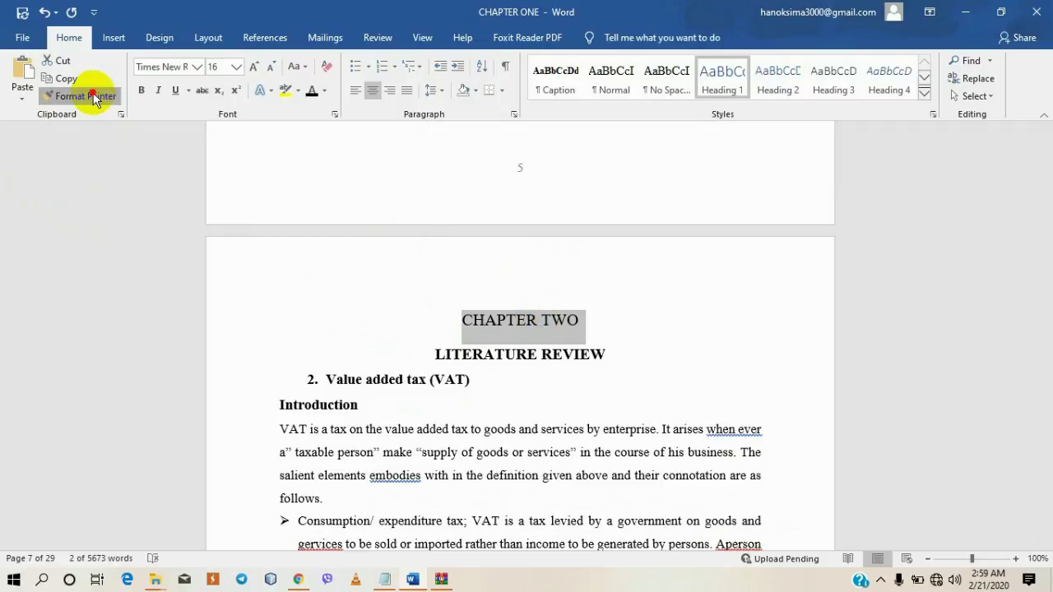
left_click(300, 379)
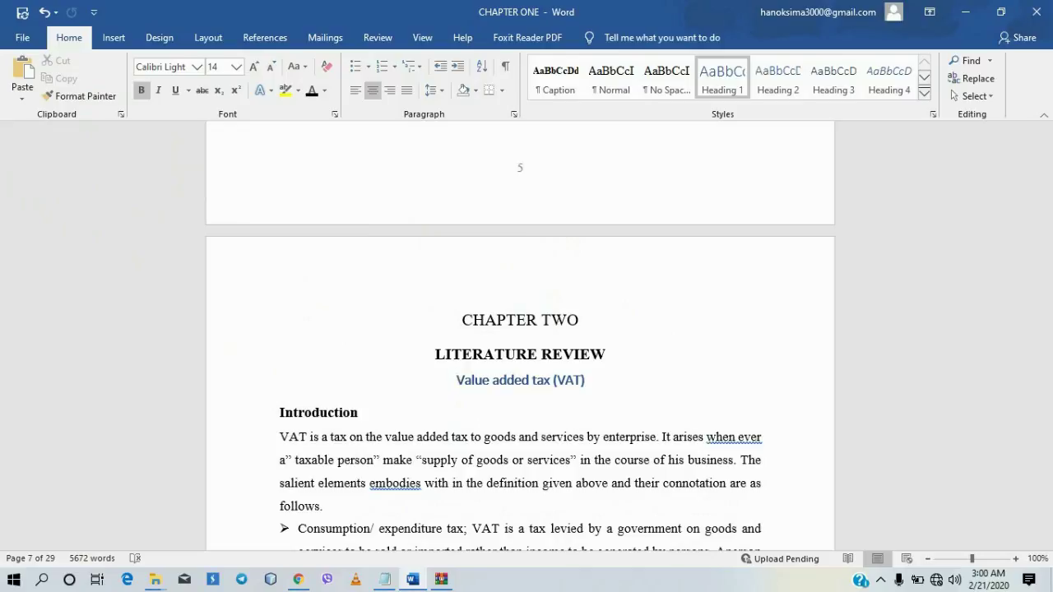
key("ctrl+l")
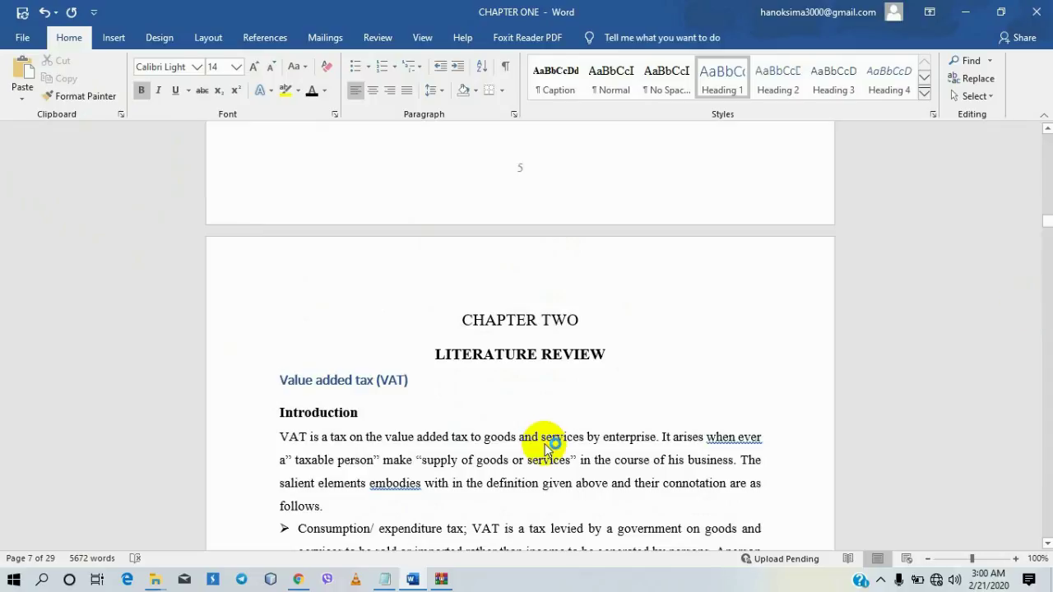
- Type '1.' before Value added tax (VAT) so the heading becomes numbered 2
left_click(425, 401)
left_click_drag(425, 400, 281, 359)
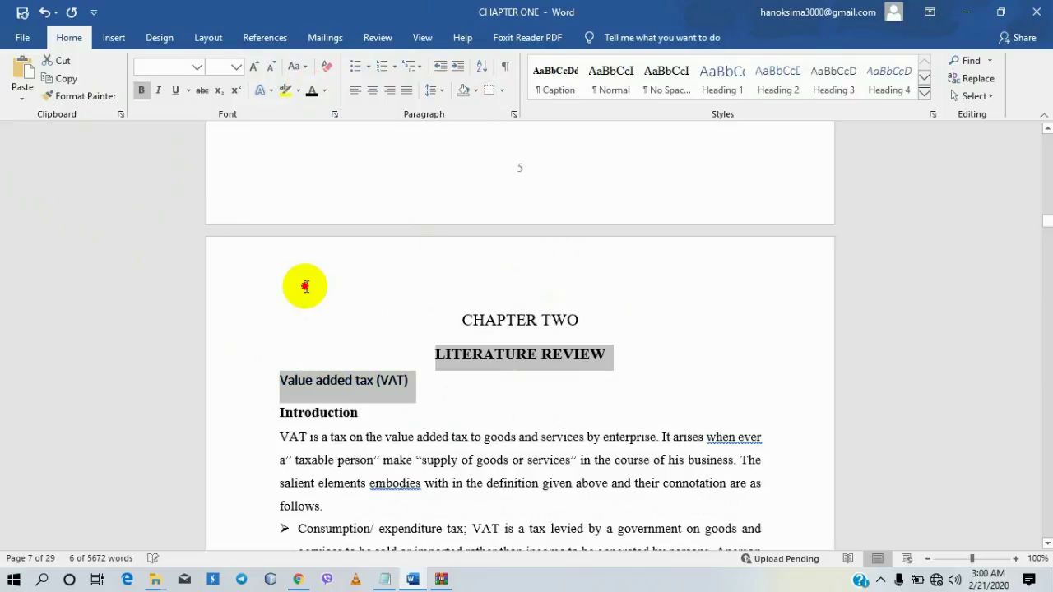
left_click(282, 382)
left_click(282, 380)
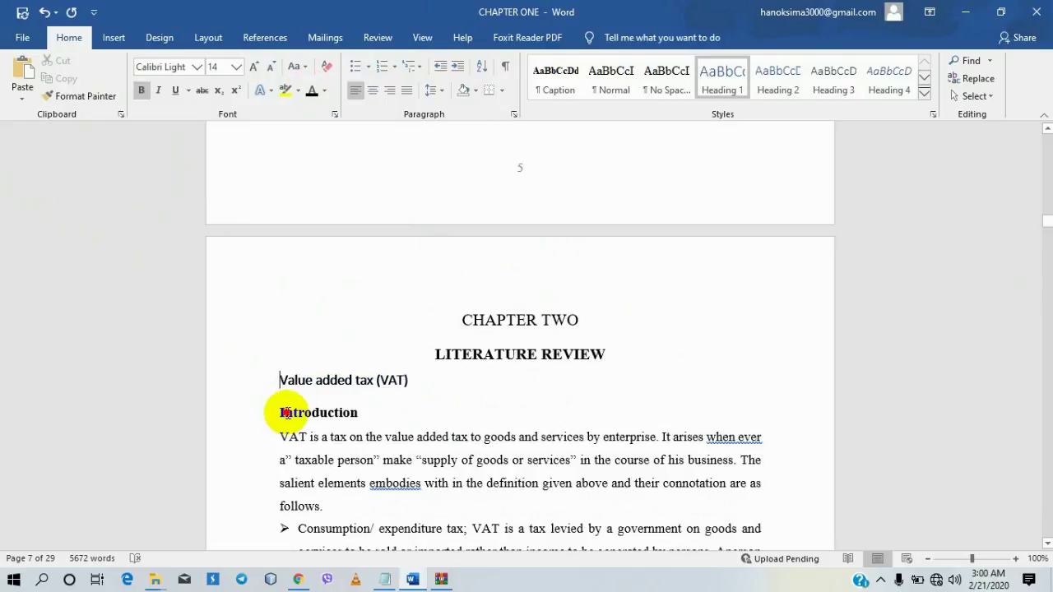
type("1")
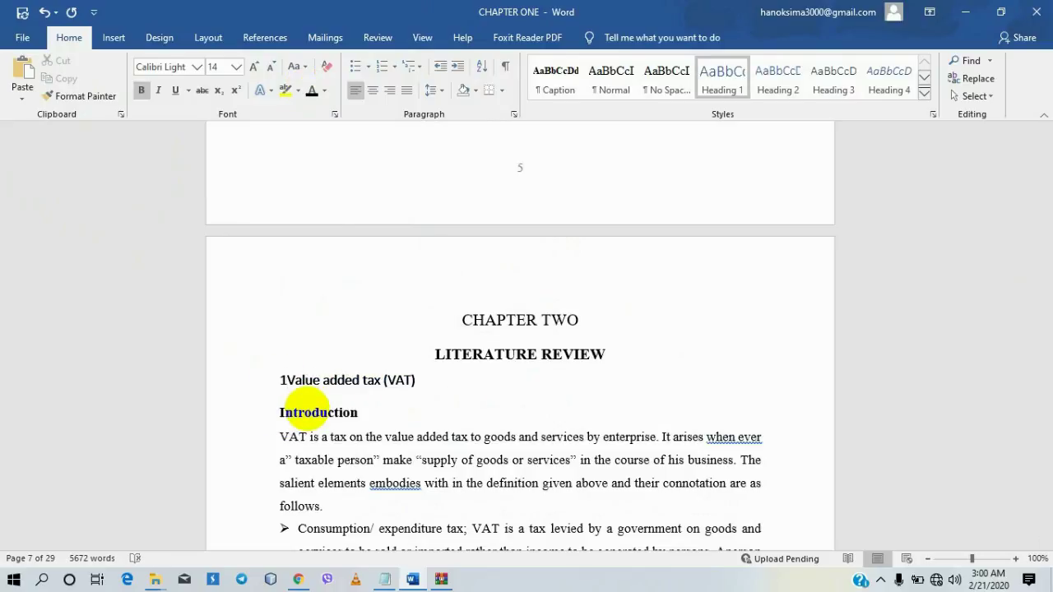
type(".")
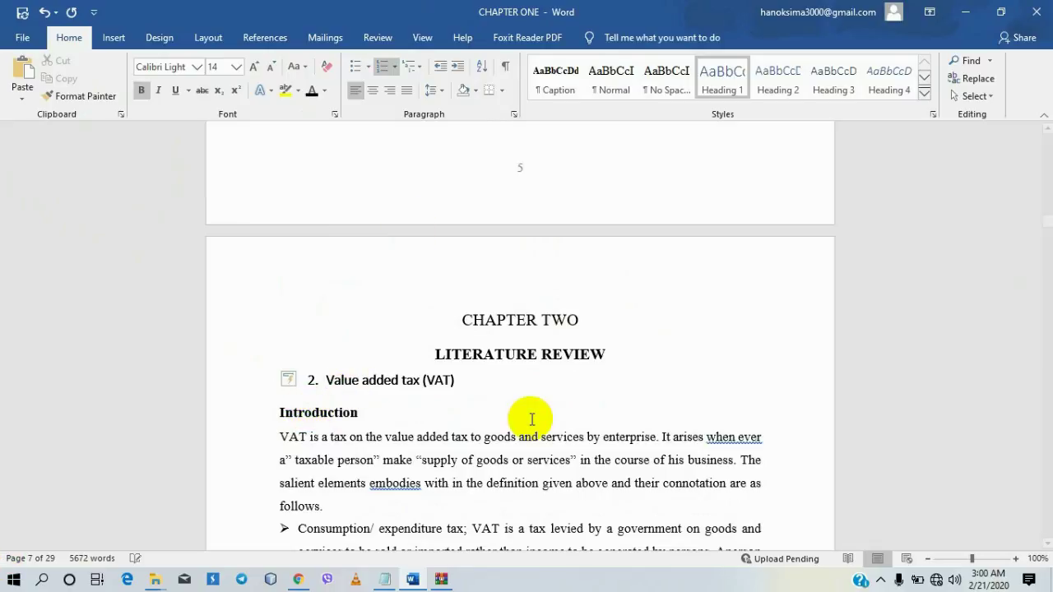
- Set the Value added tax (VAT) heading text in Times New Roman
left_click(376, 383)
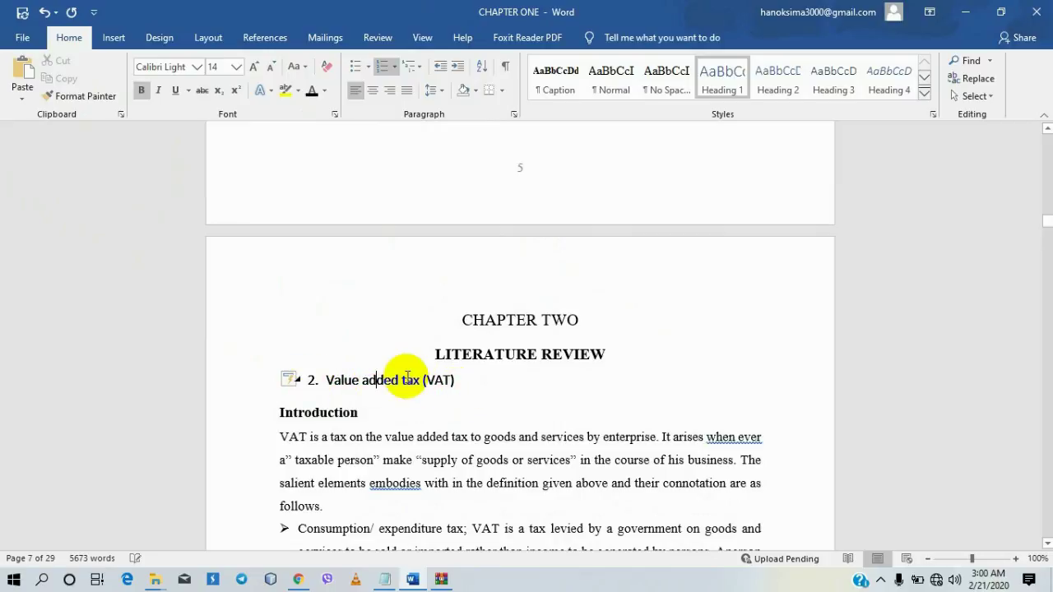
left_click(466, 391)
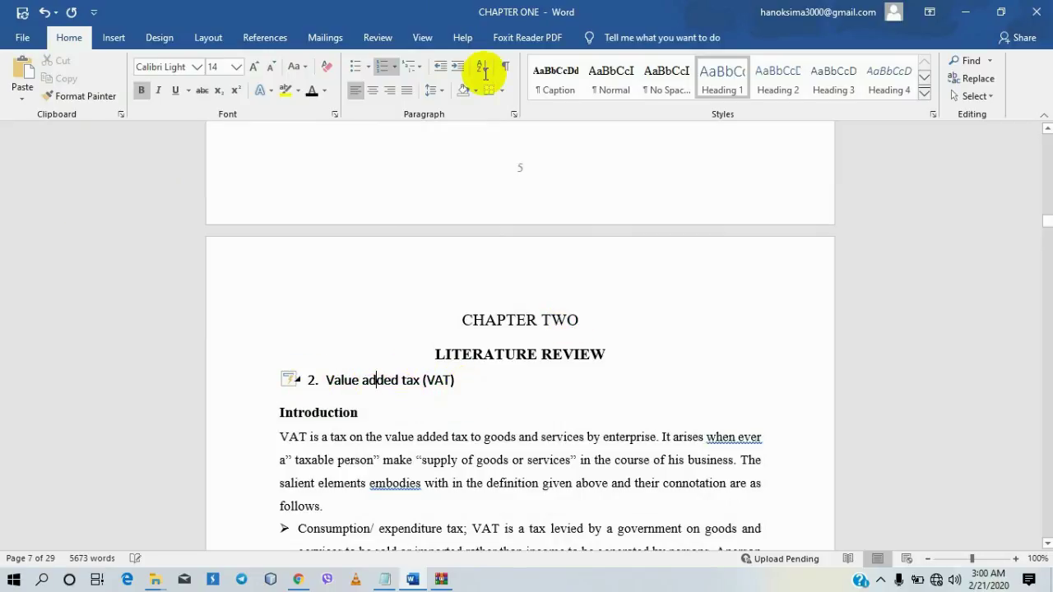
left_click_drag(453, 380, 308, 378)
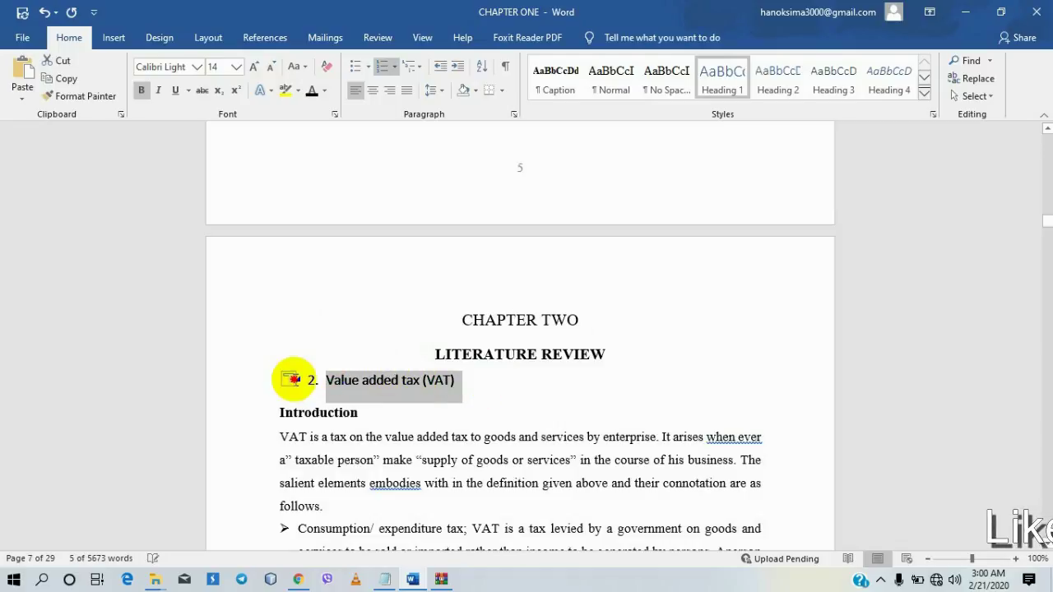
left_click(198, 68)
left_click(205, 157)
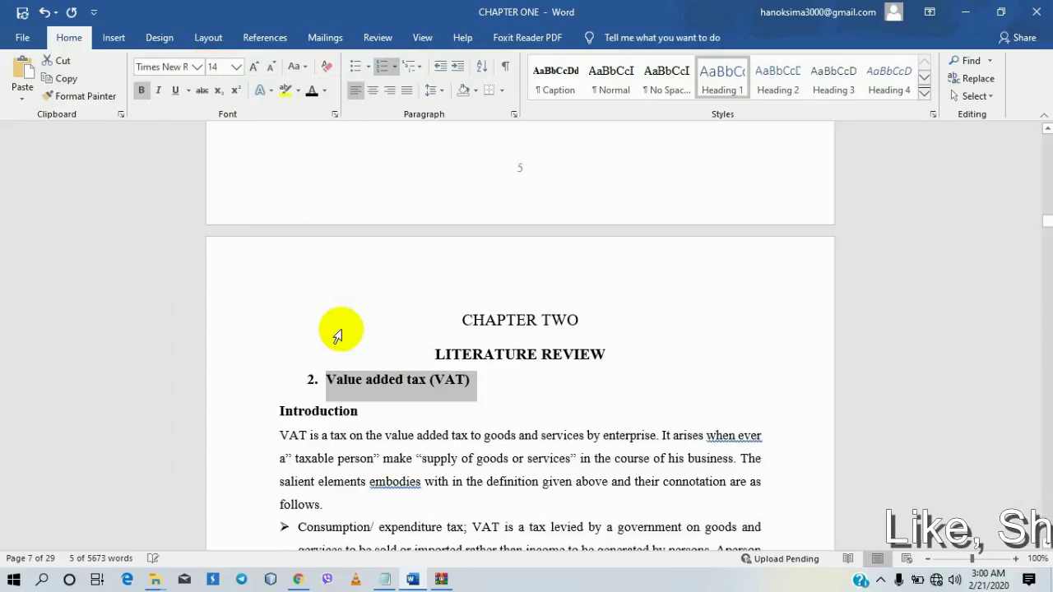
left_click(426, 380)
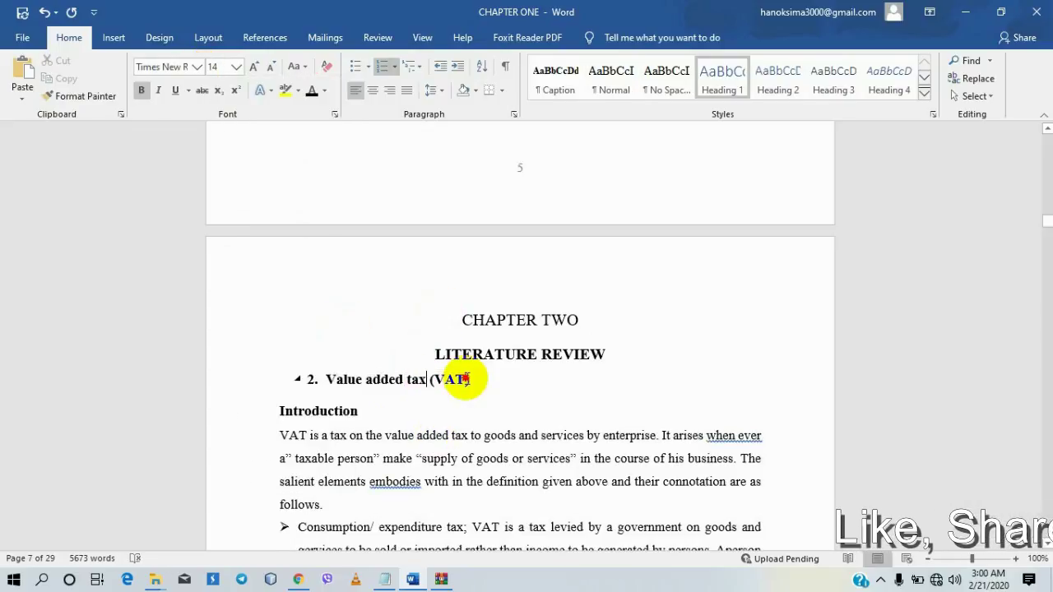
- Make 2.5.1 A) obligatory registration a Heading 3 in Times New Roman
scroll(466, 379, "down", 5)
scroll(467, 380, "down", 5)
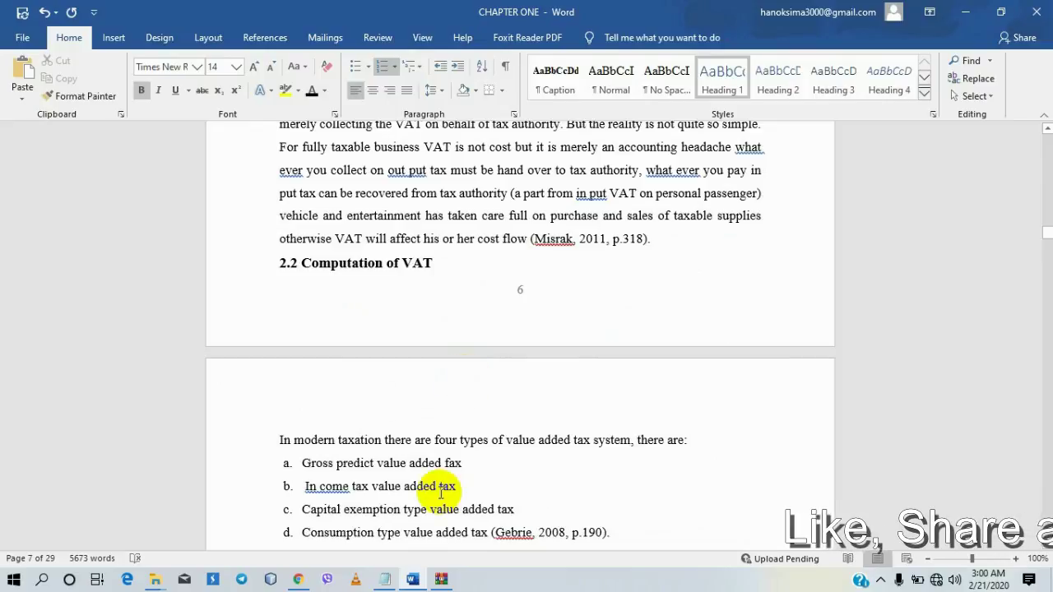
scroll(399, 428, "down", 4)
scroll(400, 429, "down", 3)
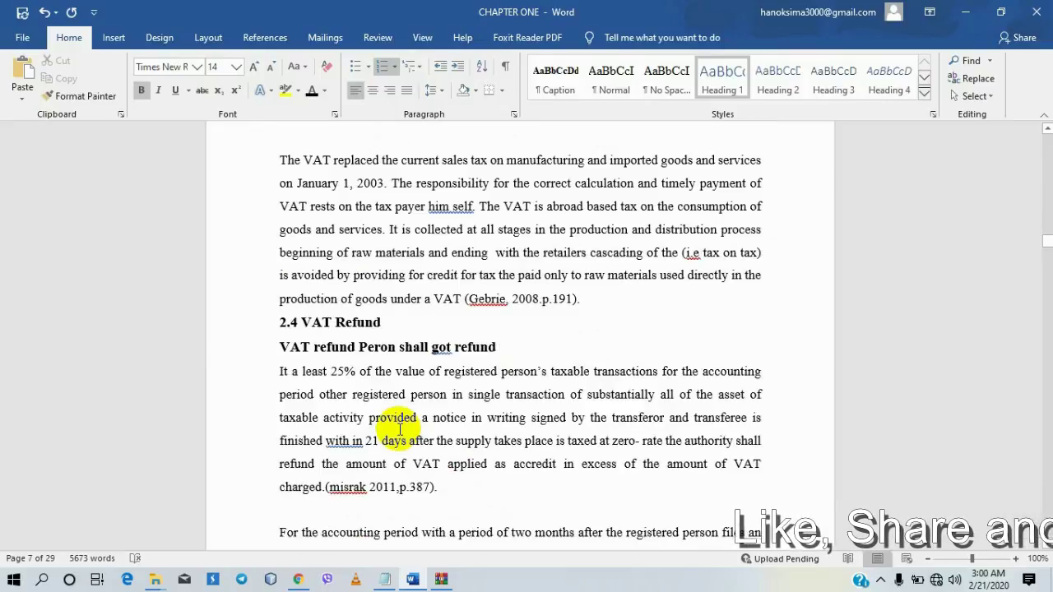
scroll(398, 428, "down", 3)
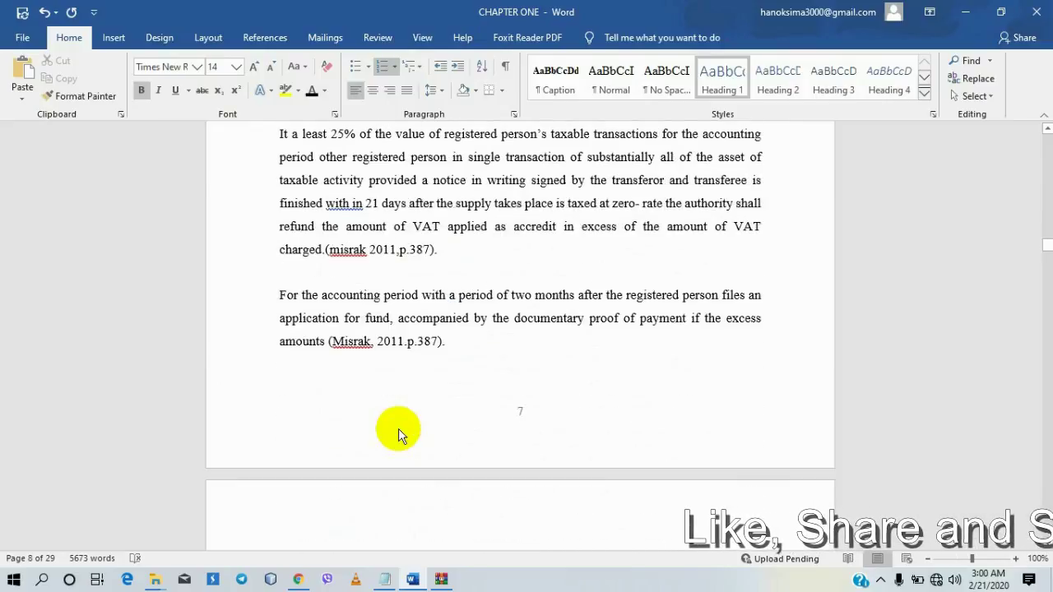
scroll(398, 429, "down", 5)
scroll(398, 429, "down", 2)
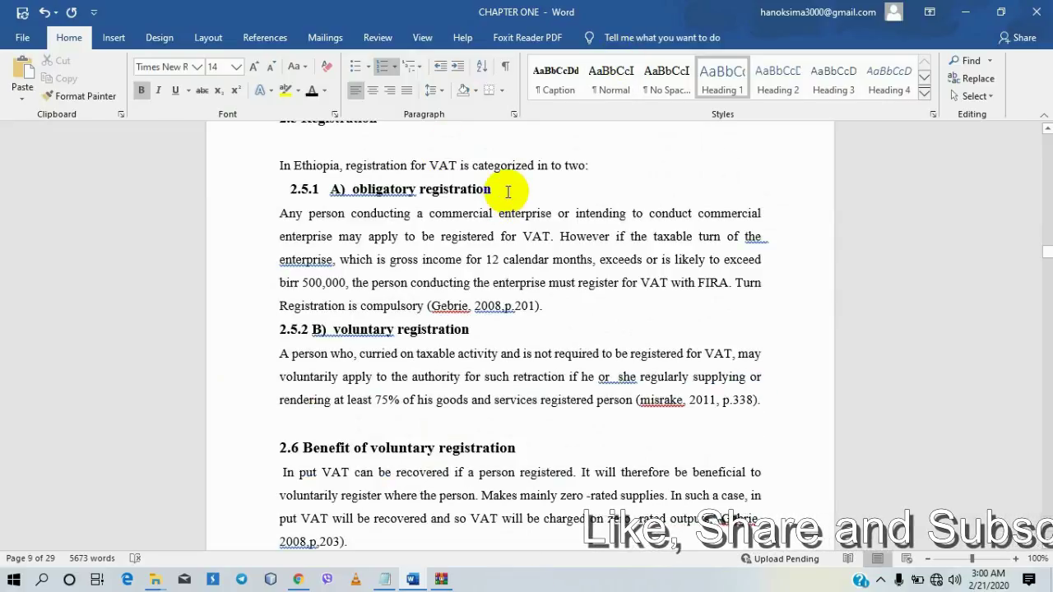
left_click_drag(508, 191, 286, 193)
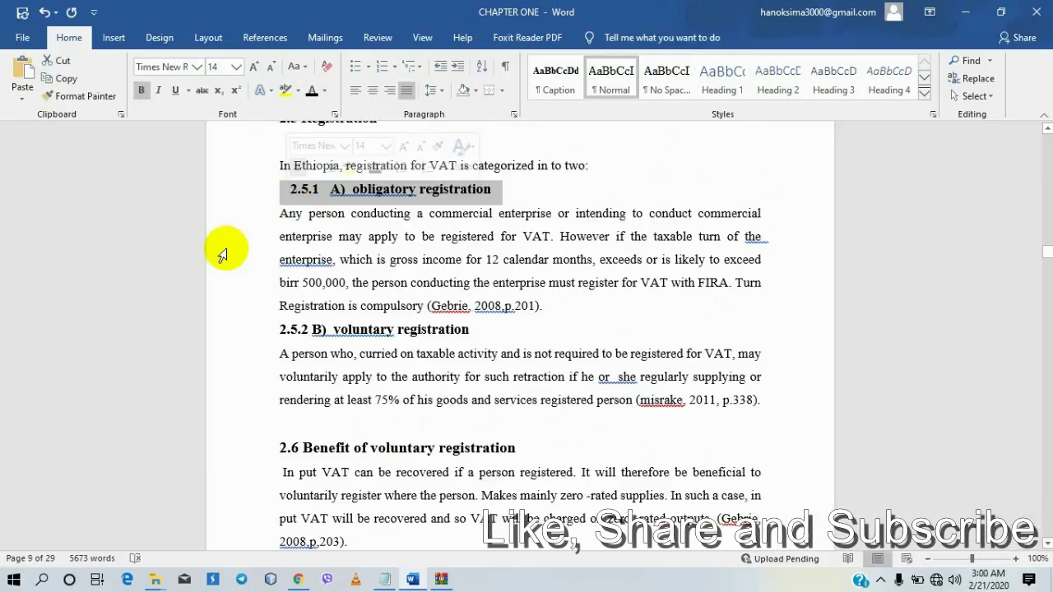
left_click(849, 78)
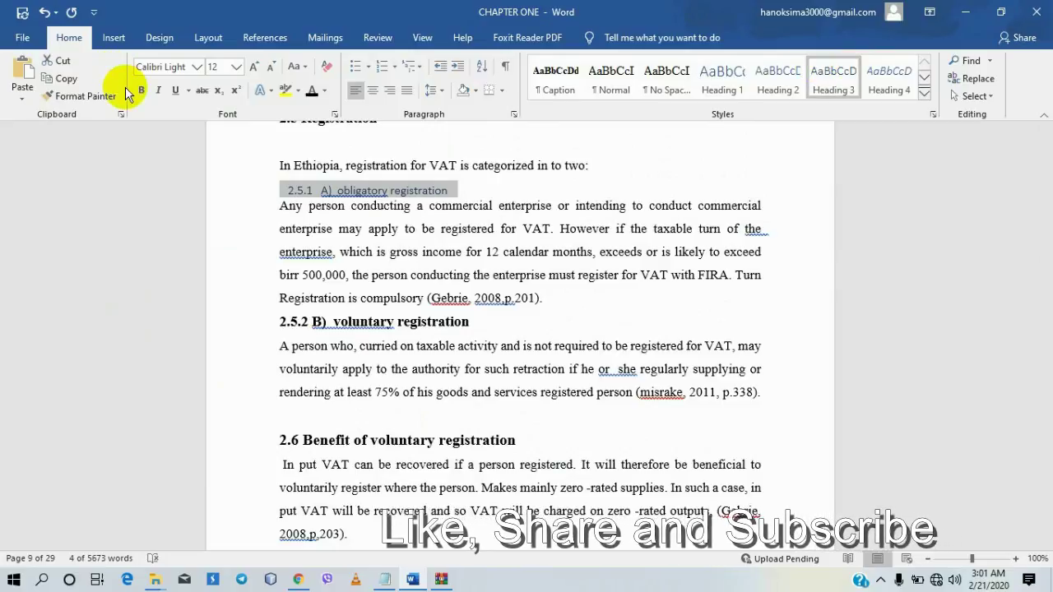
left_click(197, 67)
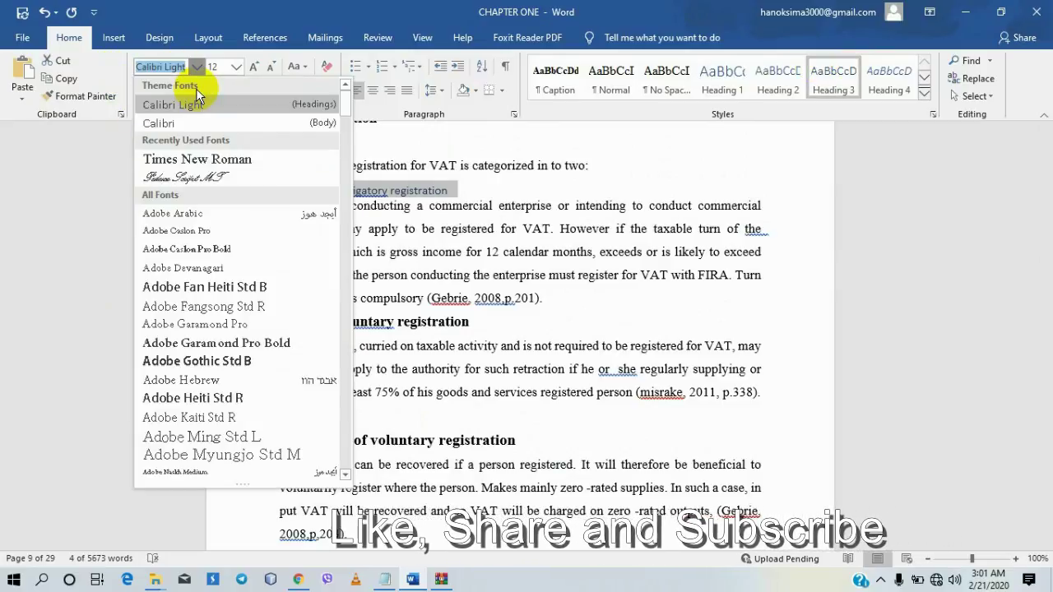
left_click(192, 162)
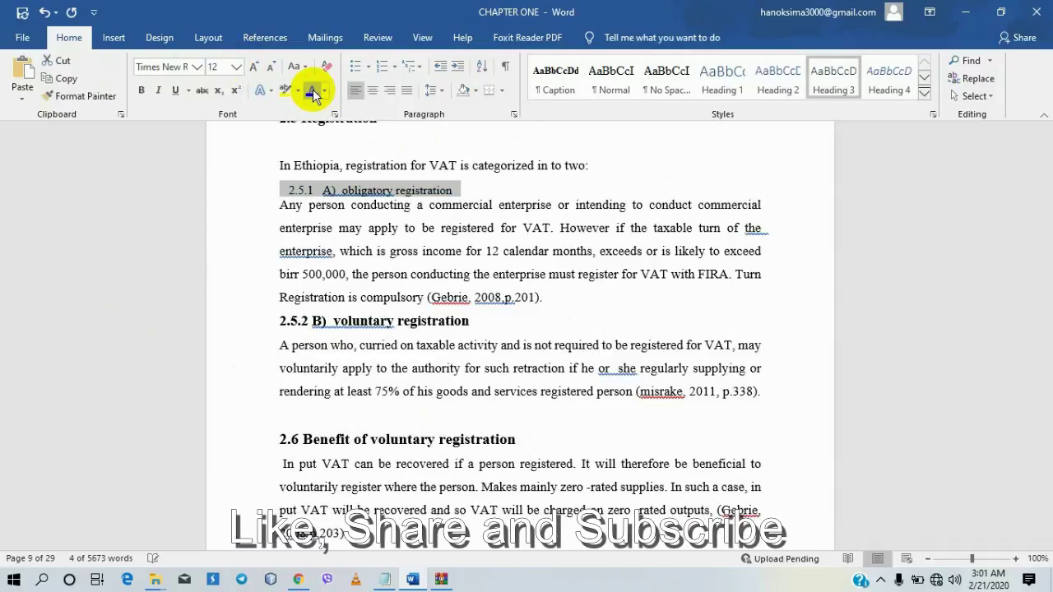
- Give the 2.5.1 heading 6 pt before and after, 1.5-line spacing, and enlarge it to 14 pt
left_click(511, 112)
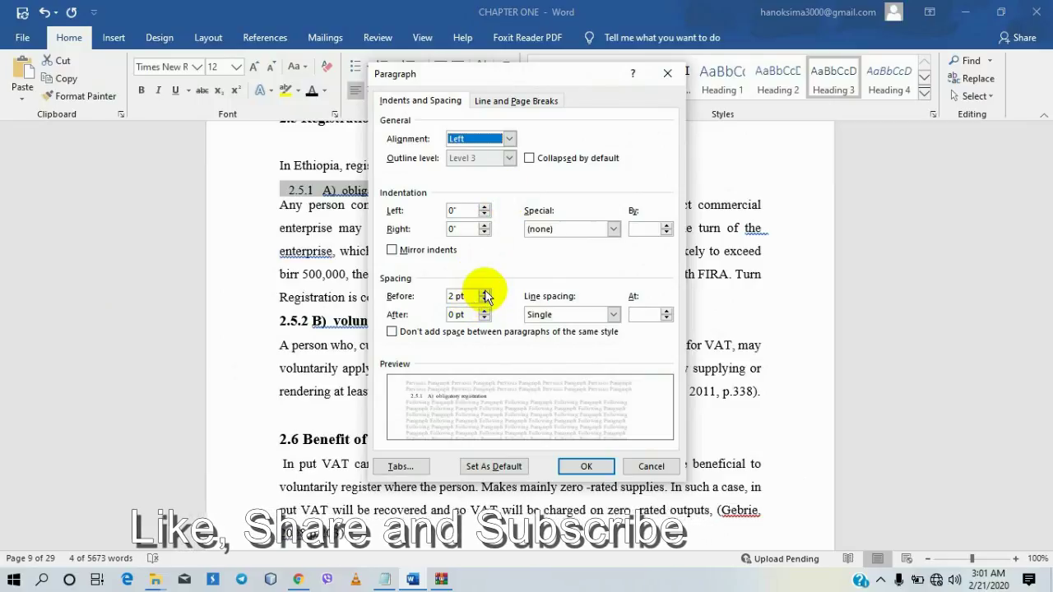
left_click(484, 292)
key("Tab")
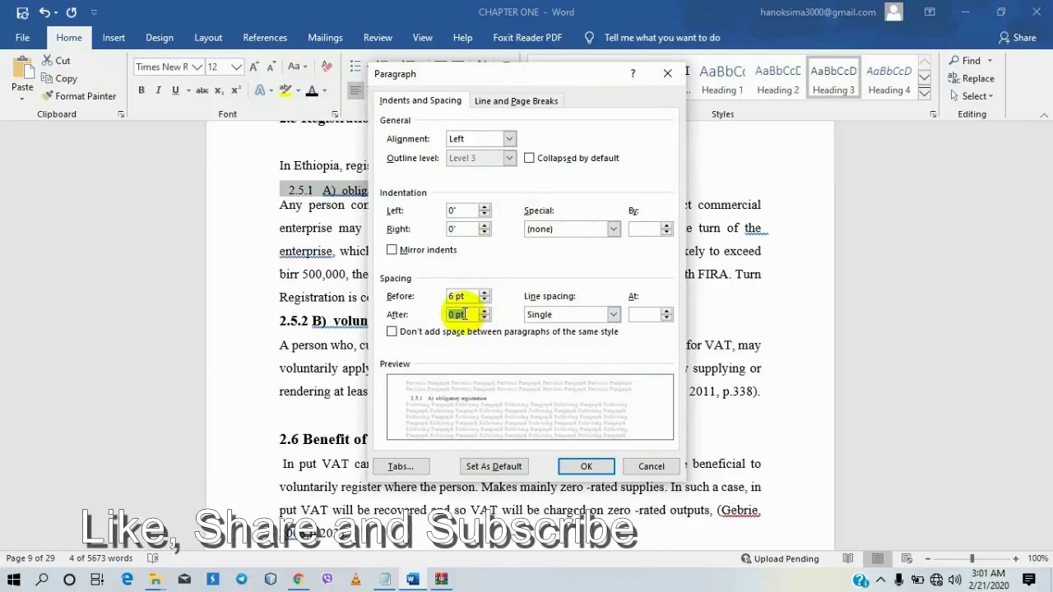
left_click(485, 310)
left_click(536, 315)
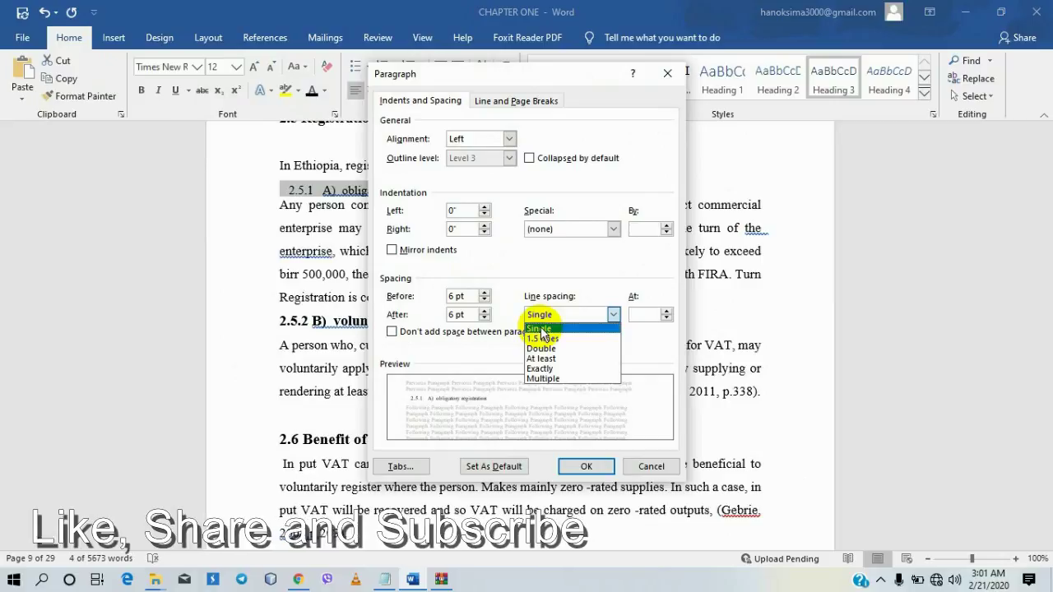
left_click(543, 338)
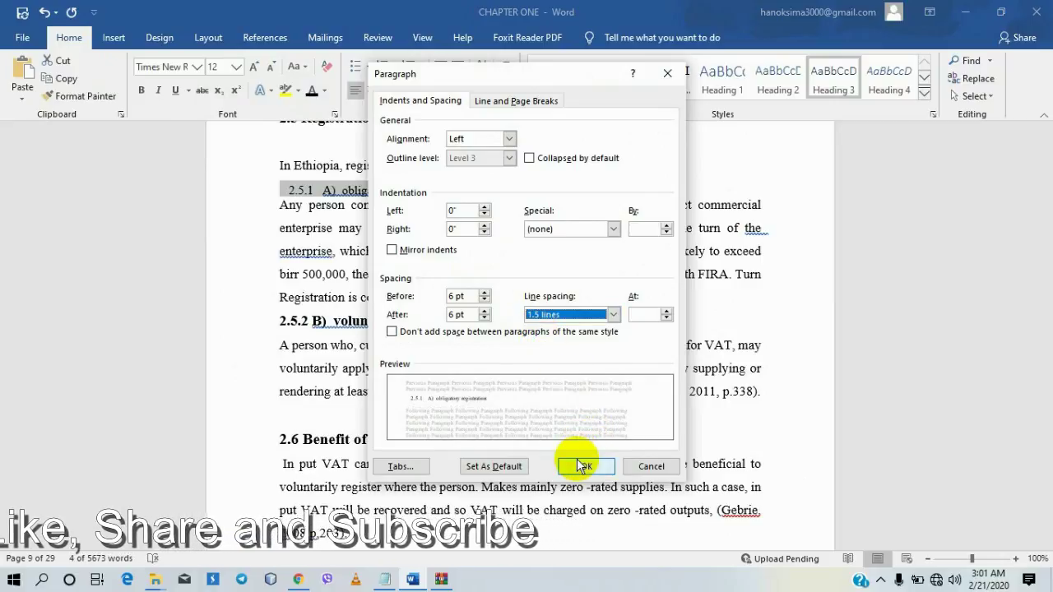
left_click(582, 462)
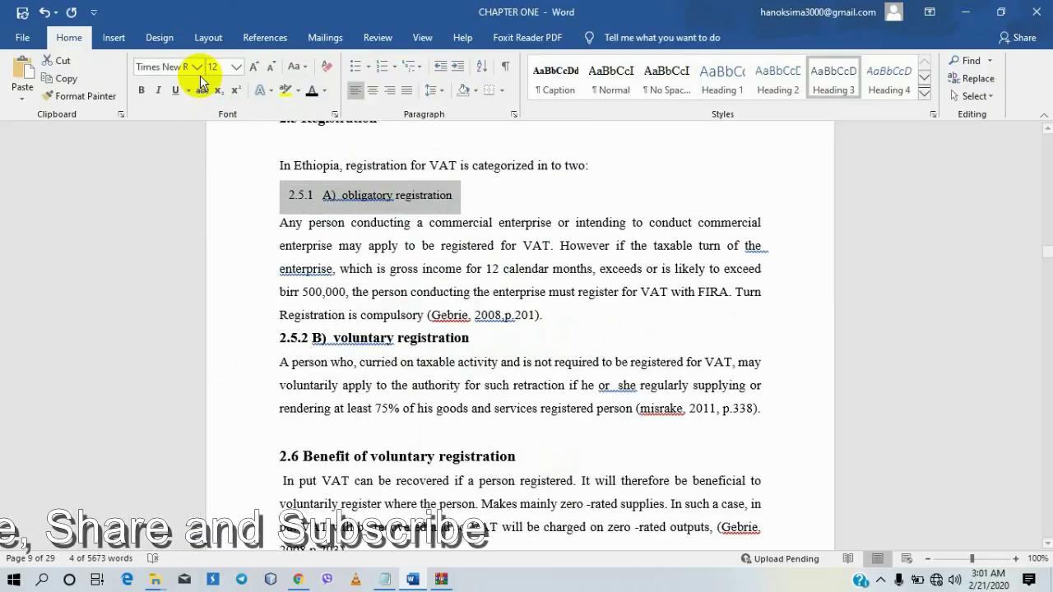
left_click(253, 66)
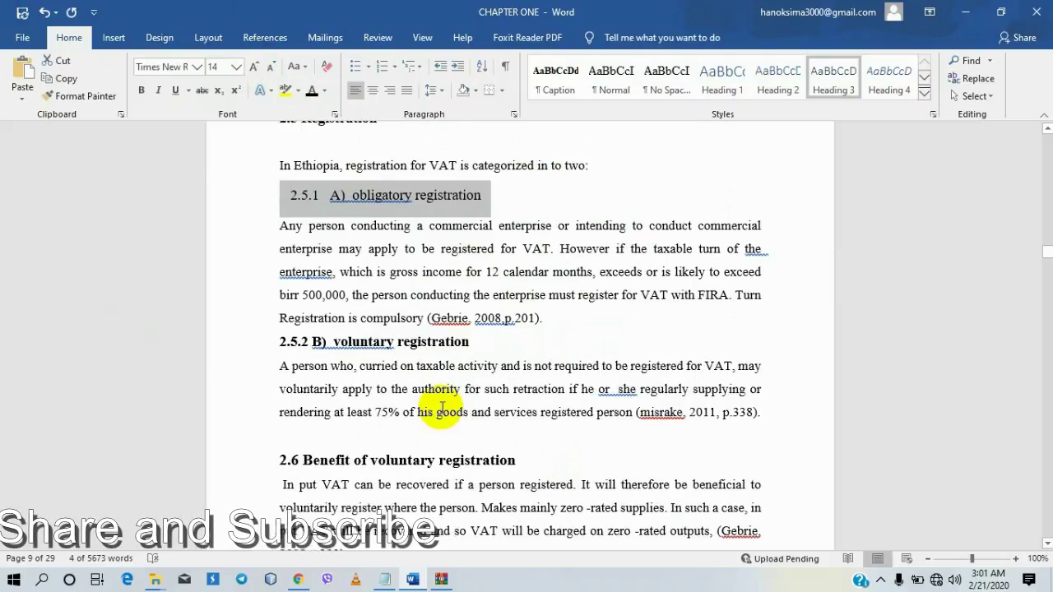
left_click(353, 197)
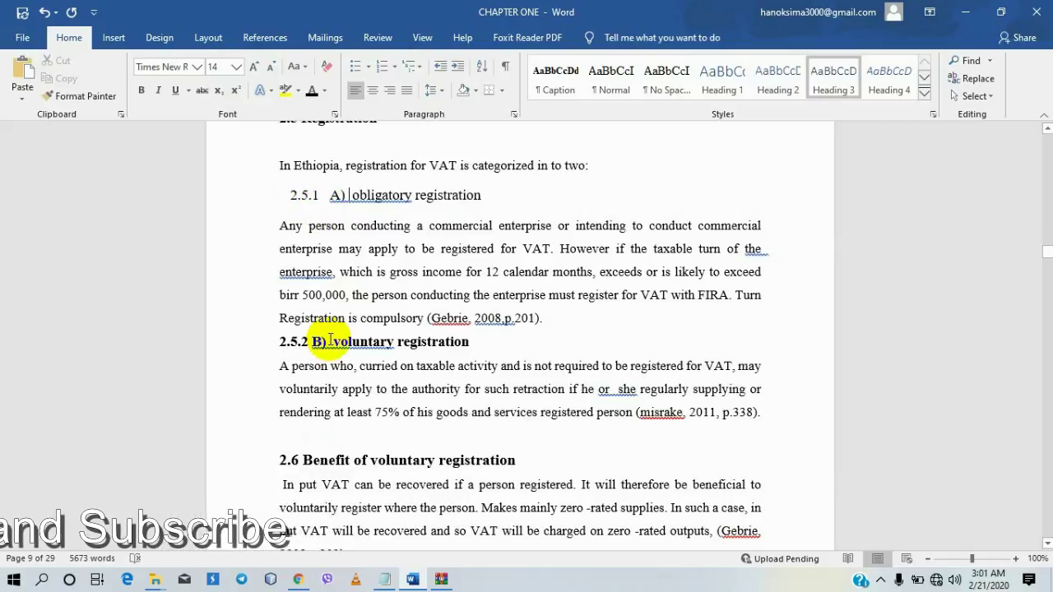
- Drag the scrollbar back up to page 1 with the TABLE CONTENTS title
scroll(334, 313, "down", 3)
scroll(329, 312, "down", 6)
scroll(336, 316, "down", 3)
scroll(336, 317, "down", 9)
scroll(336, 317, "down", 3)
scroll(336, 317, "down", 4)
scroll(336, 316, "down", 1)
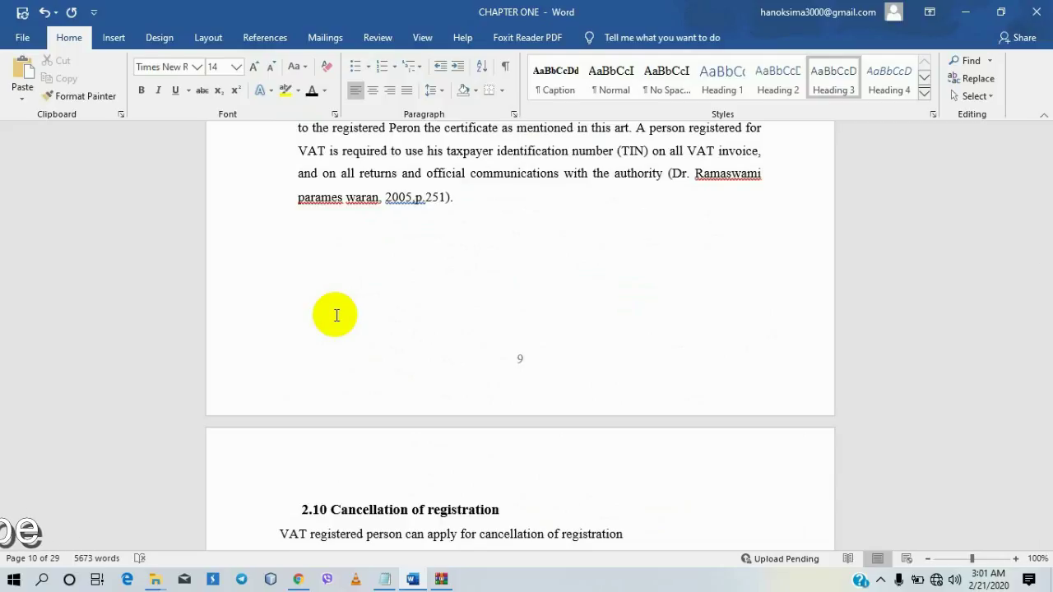
scroll(350, 322, "up", 3)
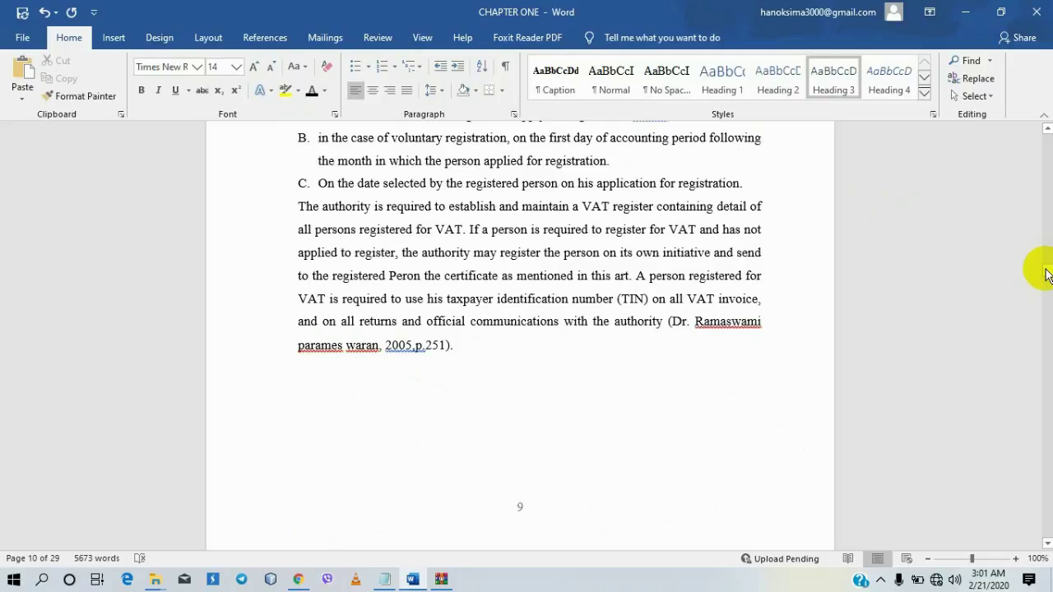
left_click_drag(1048, 274, 1027, 115)
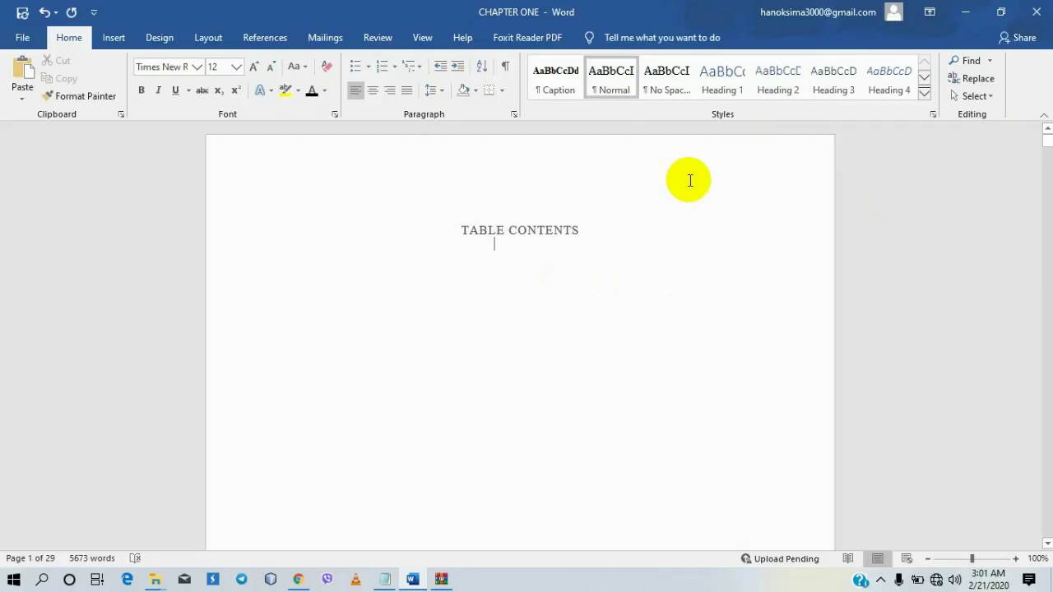
- Insert Automatic Table 1 from the References tab beneath the TABLE CONTENTS title
left_click(272, 37)
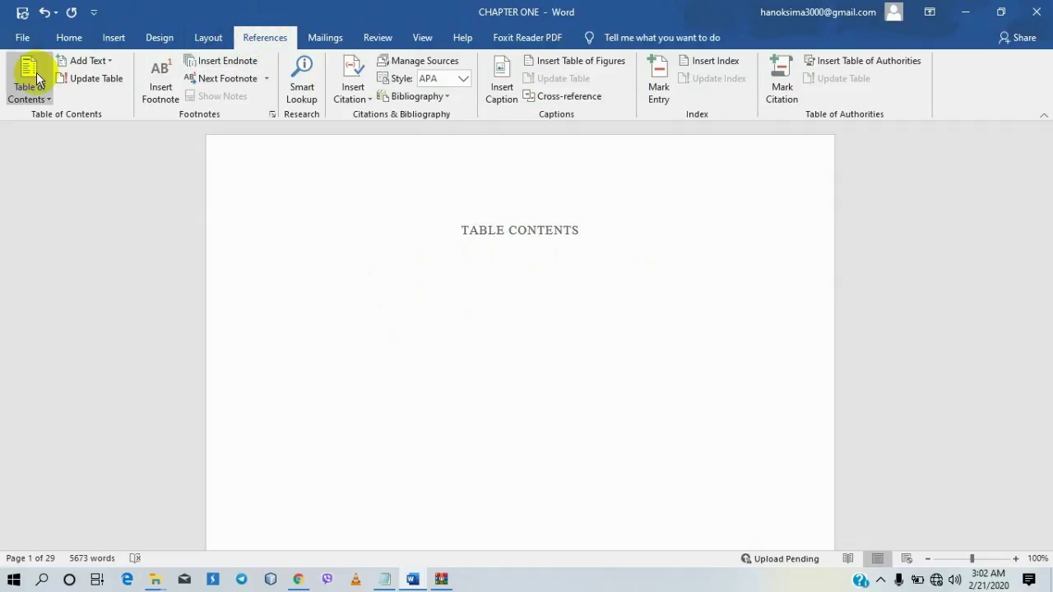
left_click(49, 100)
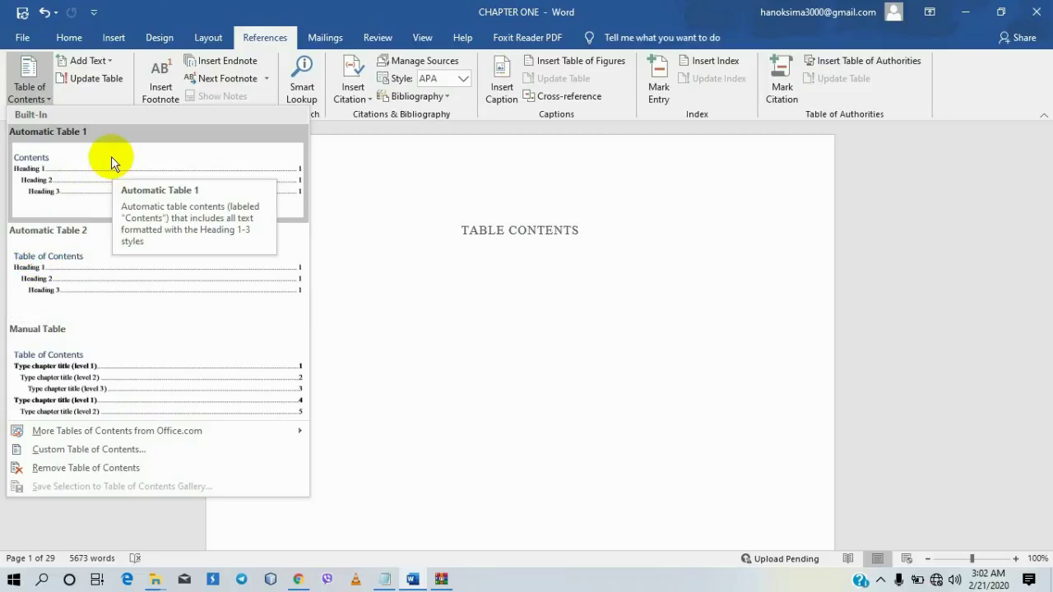
left_click(132, 162)
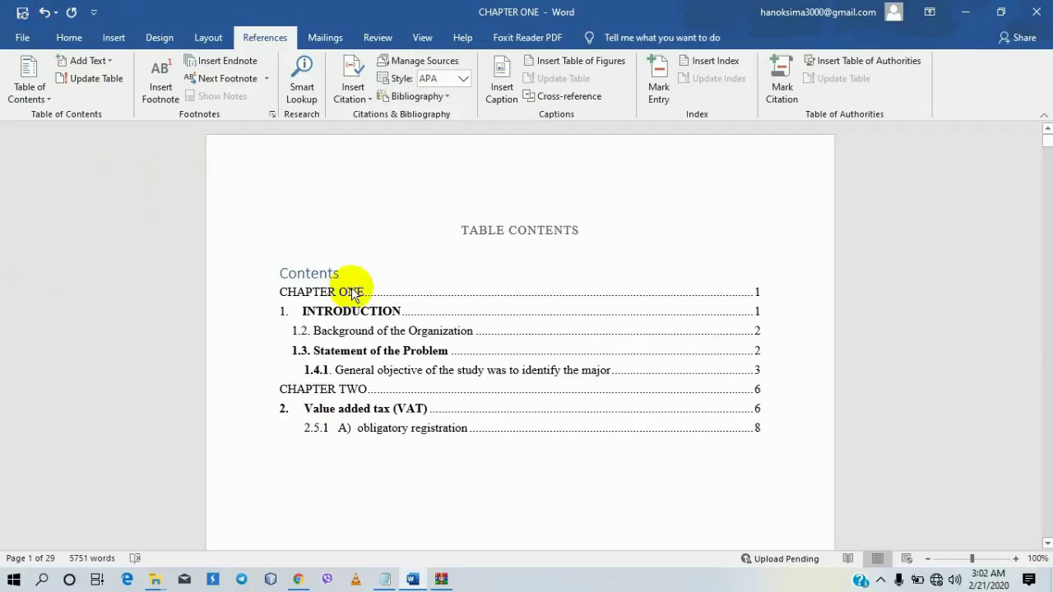
- Type the label 'page' after the Contents heading
left_click(378, 367)
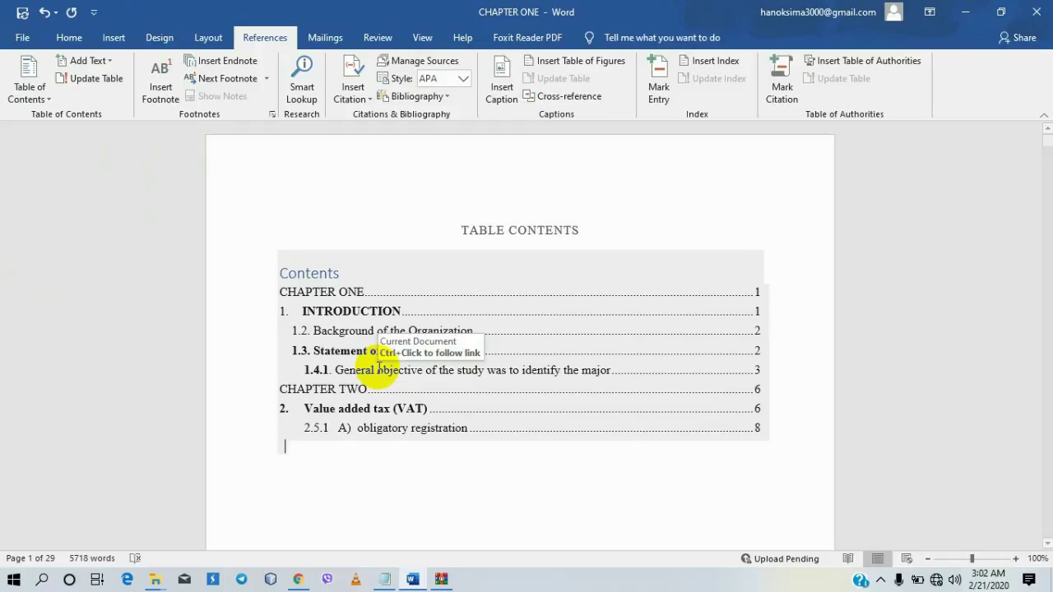
left_click(340, 271)
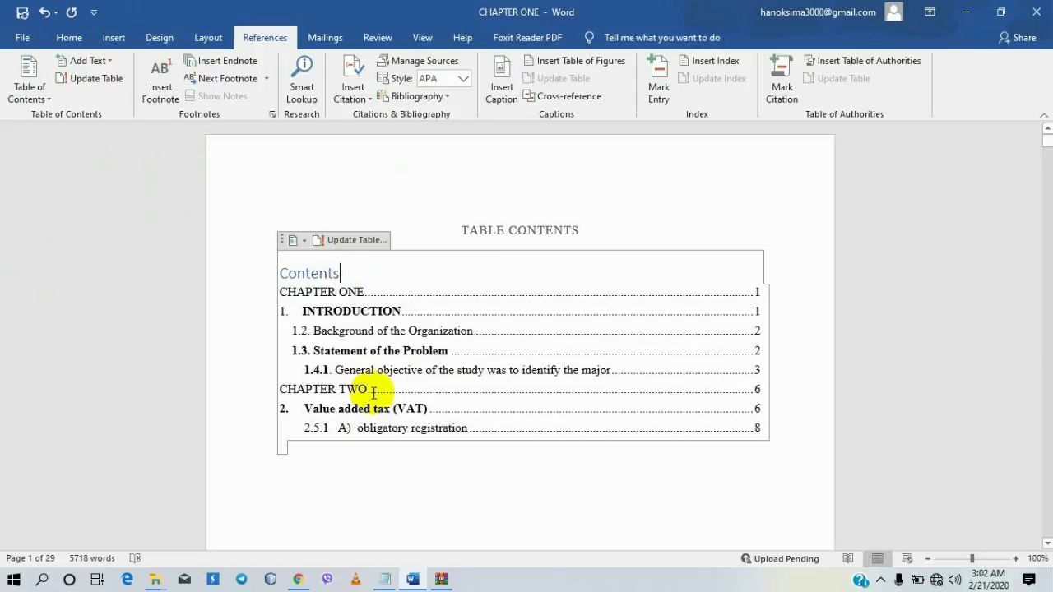
mouse_move(378, 579)
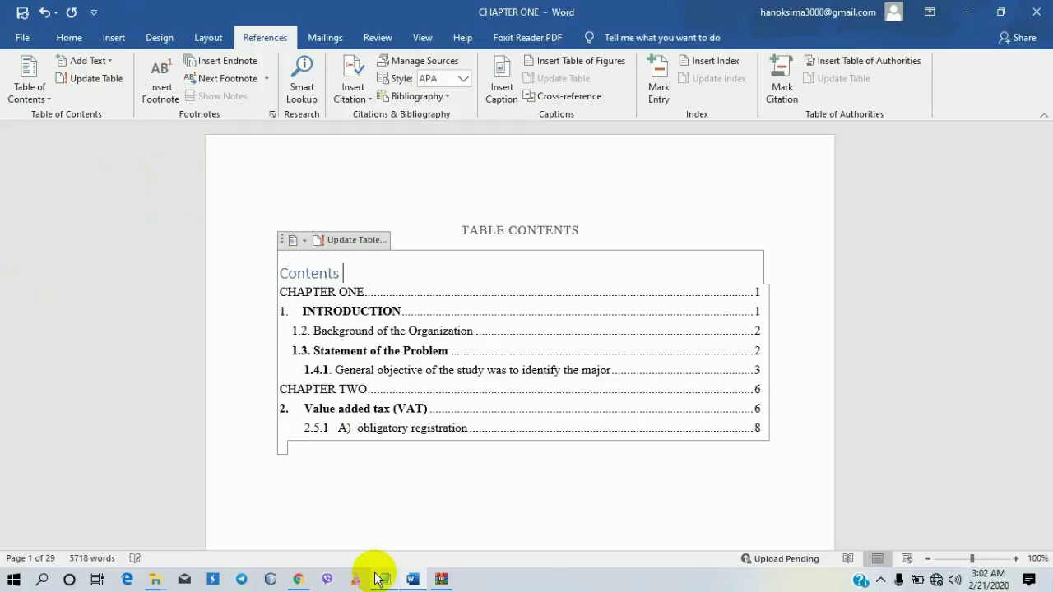
type("page")
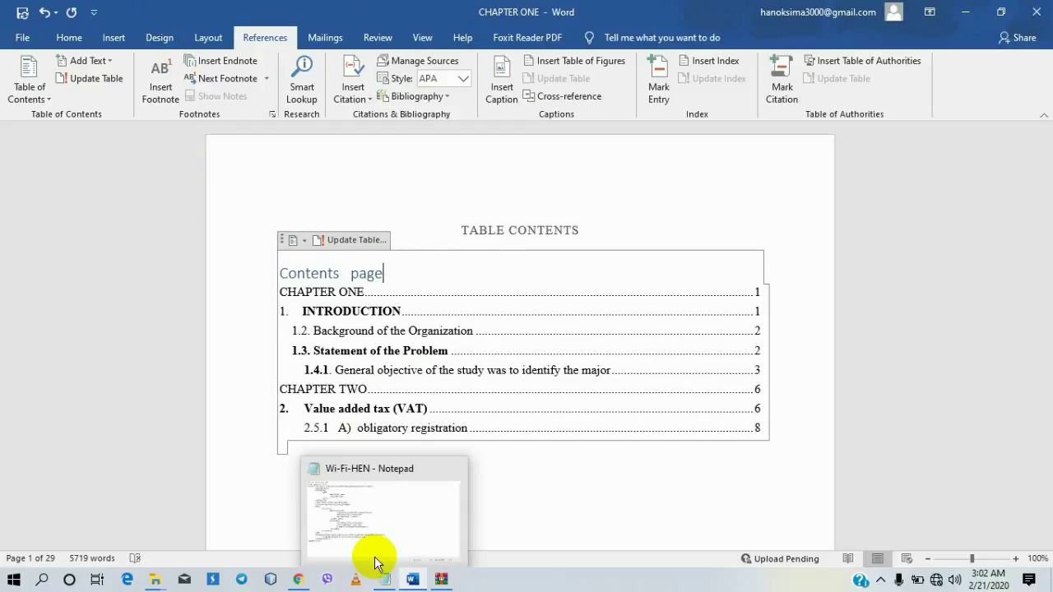
- Tab 'page' to the right end of the Contents line, above the page-number column
left_click_drag(384, 273, 280, 274)
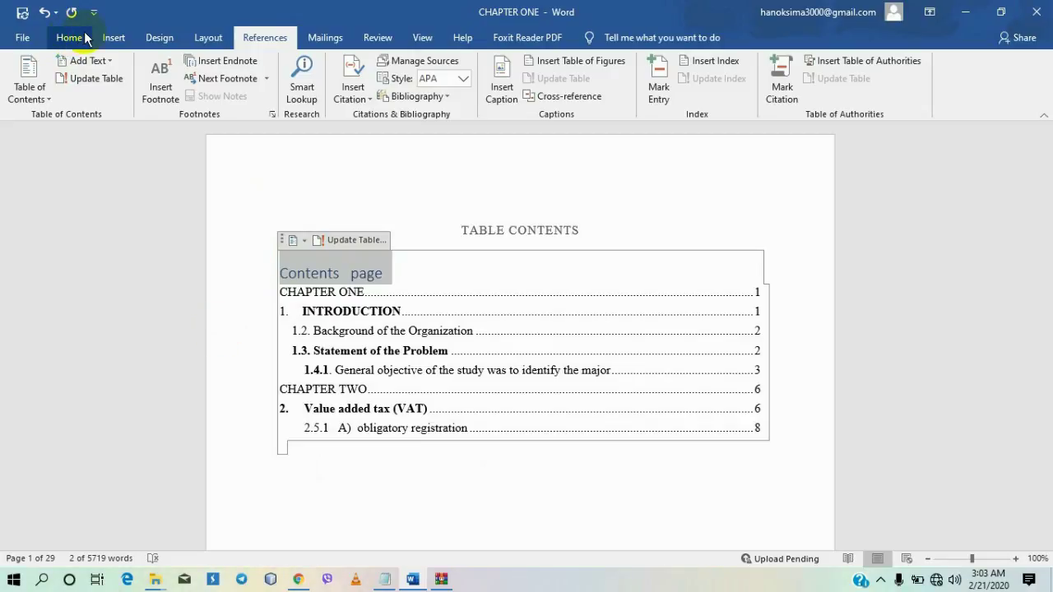
left_click(99, 72)
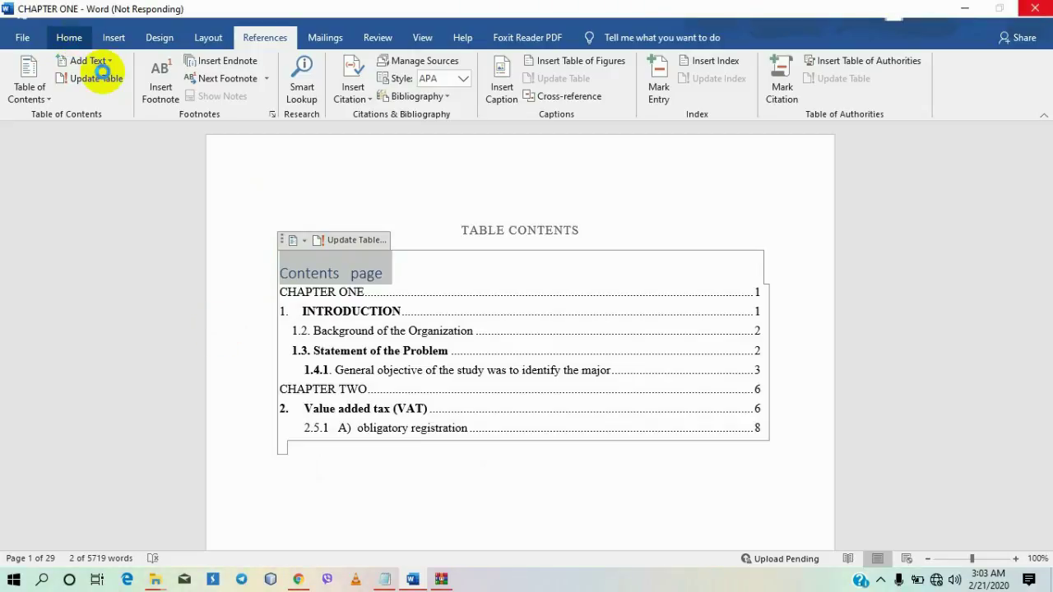
left_click(83, 43)
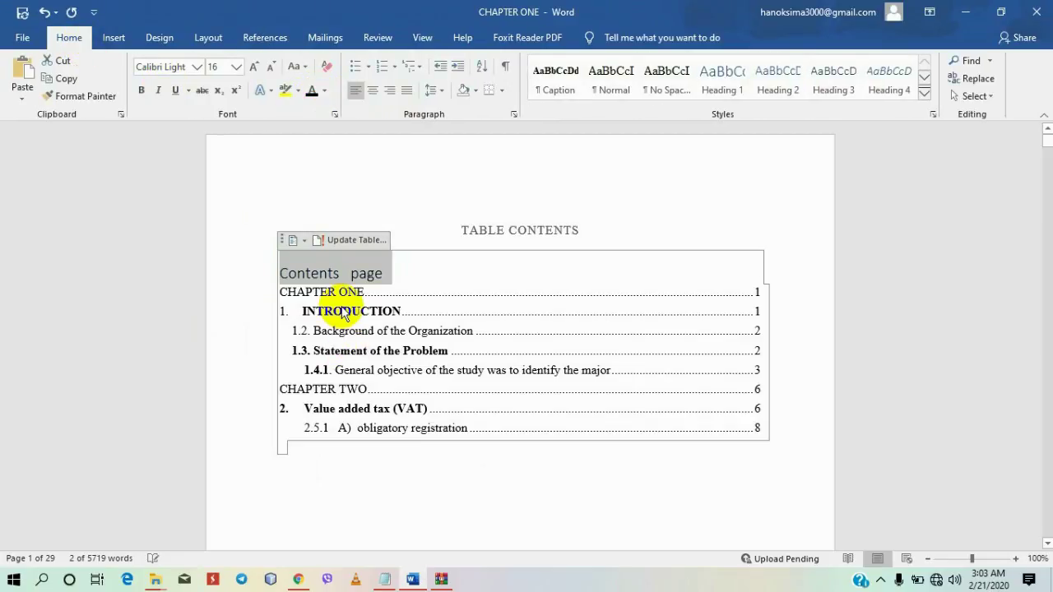
left_click(350, 273)
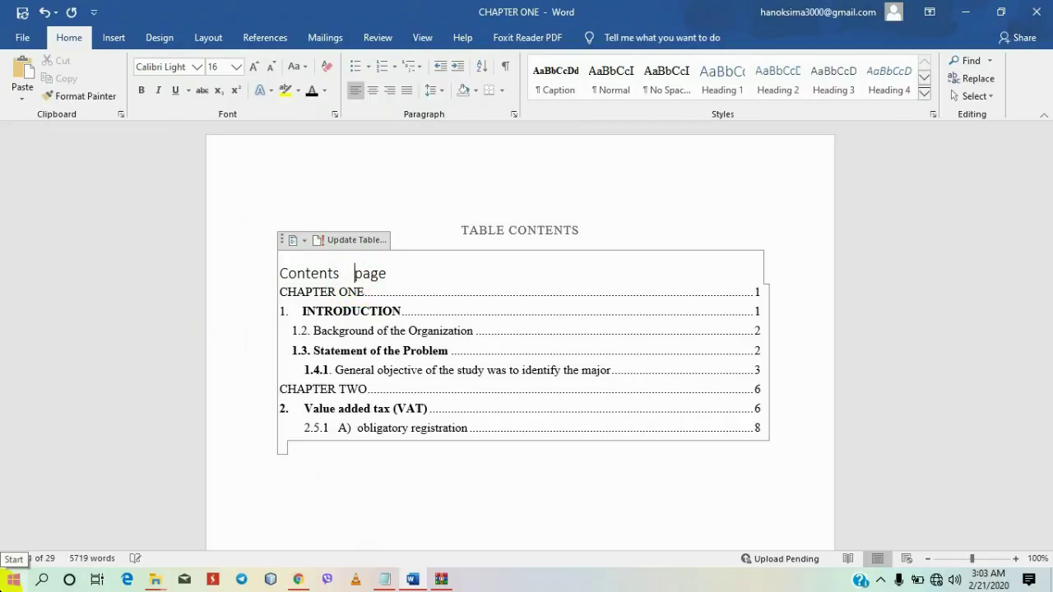
key("Tab")
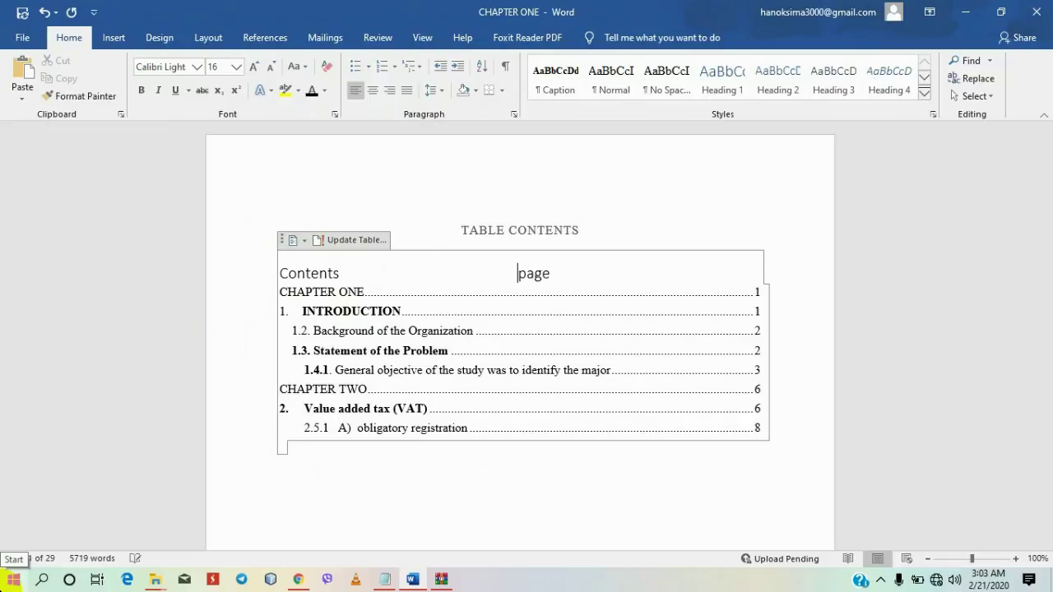
key("Tab")
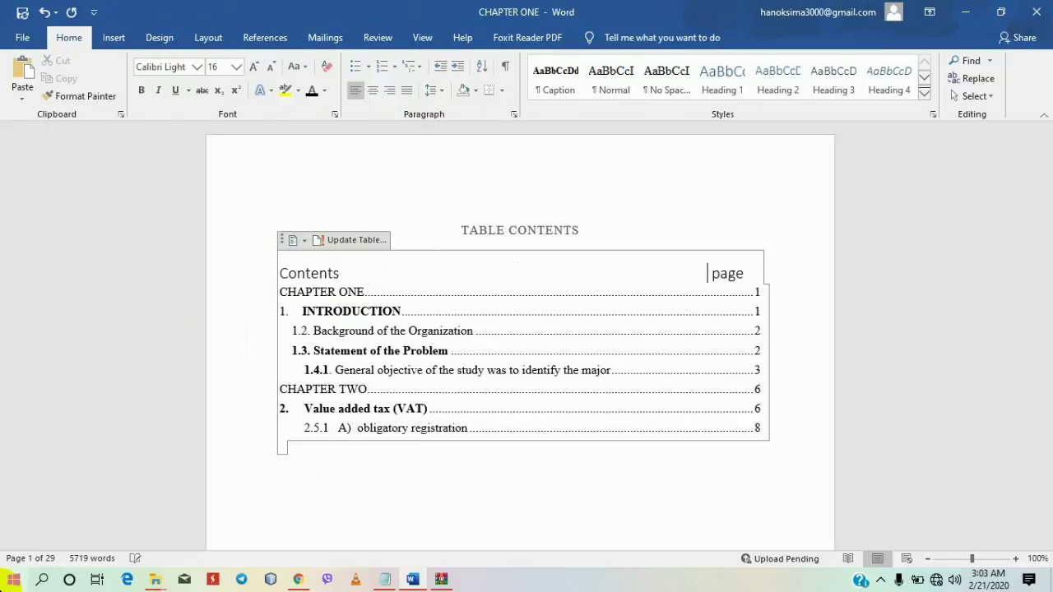
key("Return")
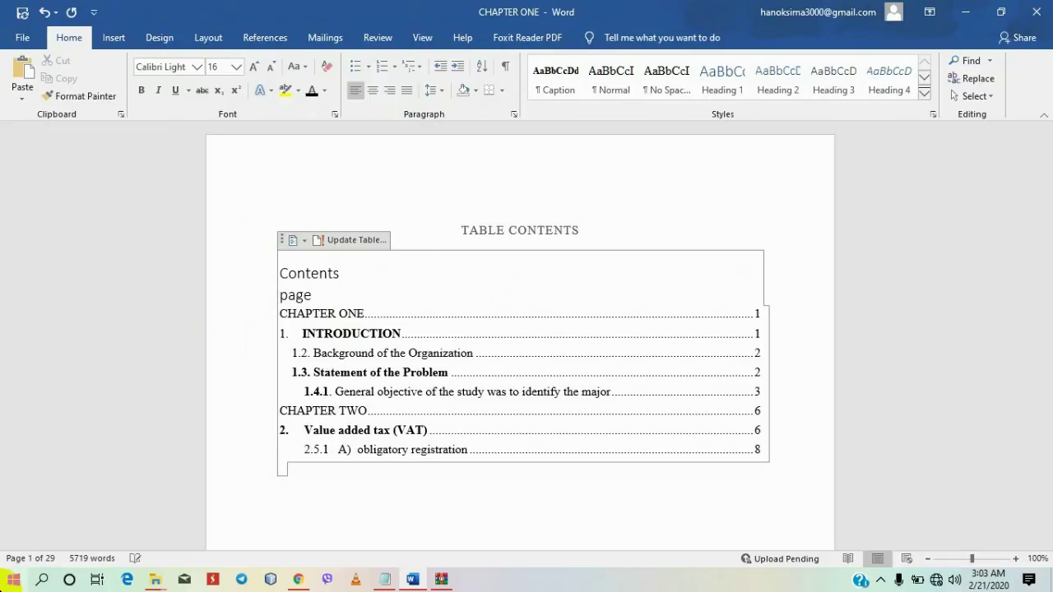
key("BackSpace")
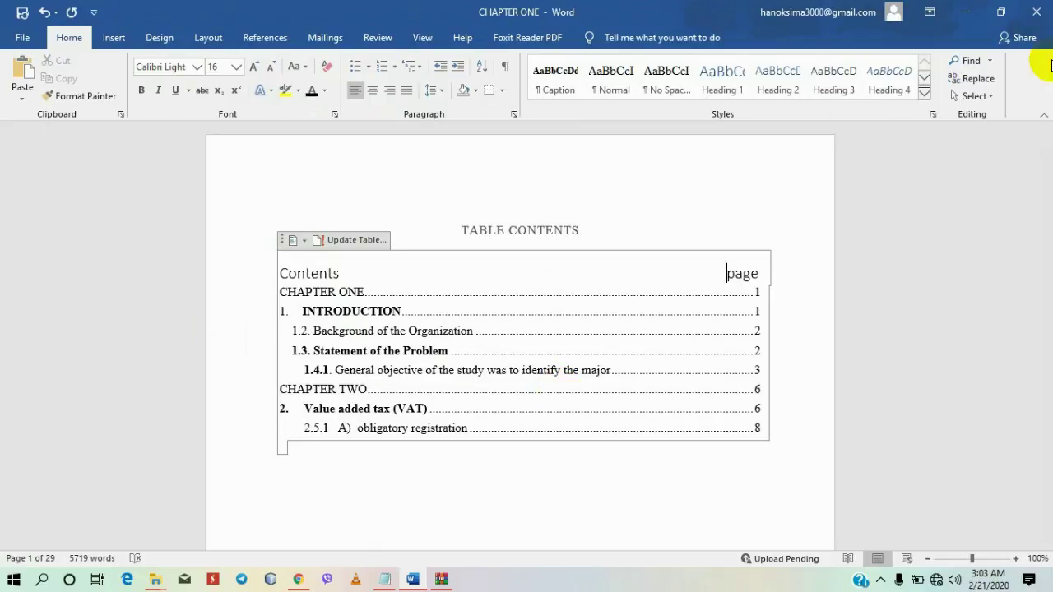
- Scroll to Chapter Four and on to the Table-4.1 gender table on page 18
mouse_move(1048, 138)
left_mouse_down()
mouse_move(1038, 247)
mouse_move(1045, 530)
left_mouse_up()
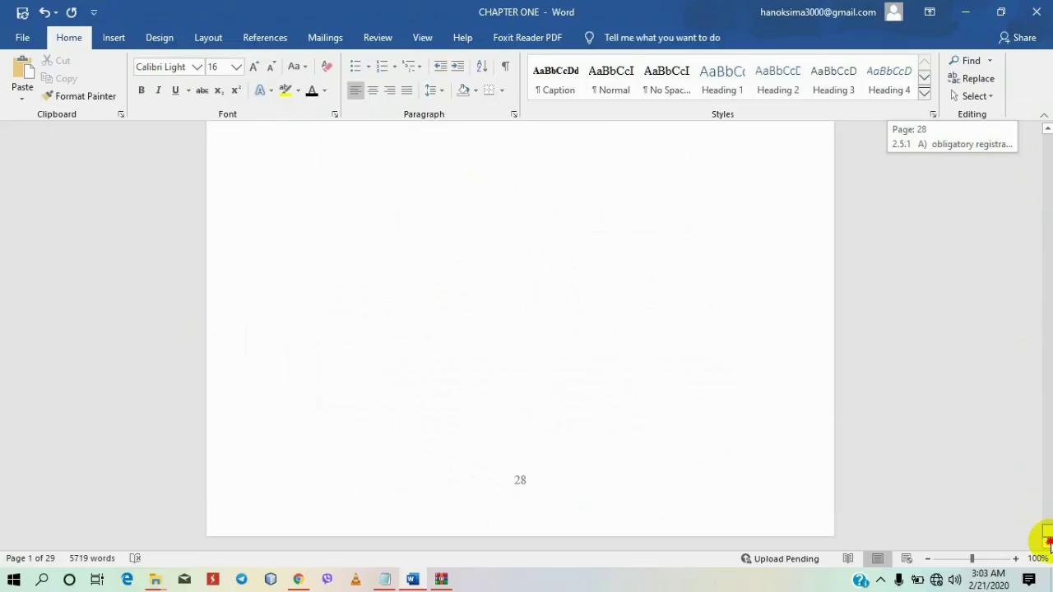
scroll(419, 393, "down", 3)
scroll(418, 392, "up", 3)
scroll(418, 392, "up", 7)
scroll(419, 392, "up", 1)
scroll(418, 392, "up", 3)
scroll(419, 391, "up", 8)
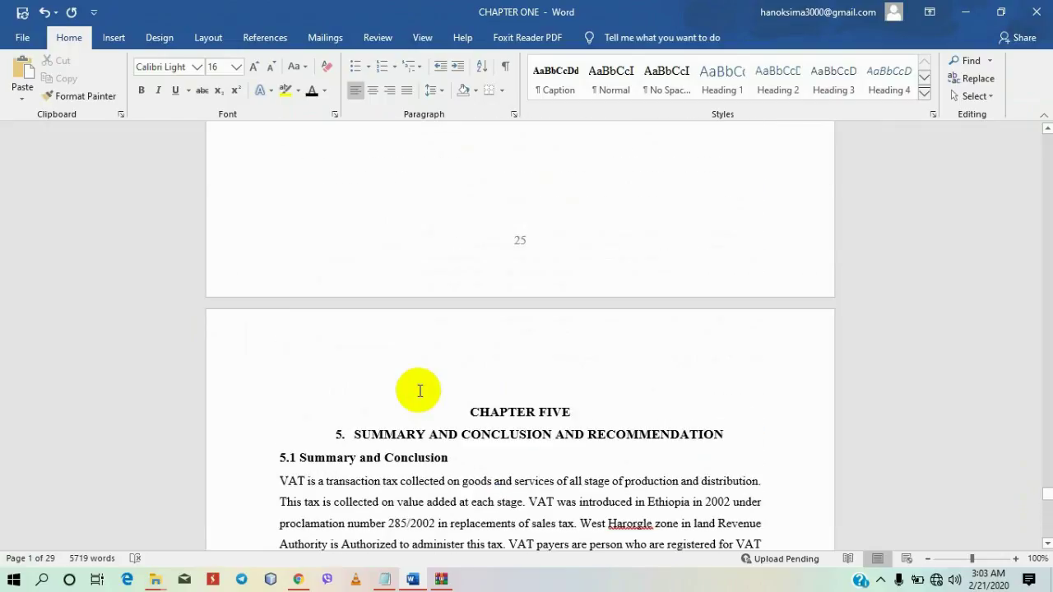
scroll(420, 392, "up", 5)
scroll(421, 392, "up", 8)
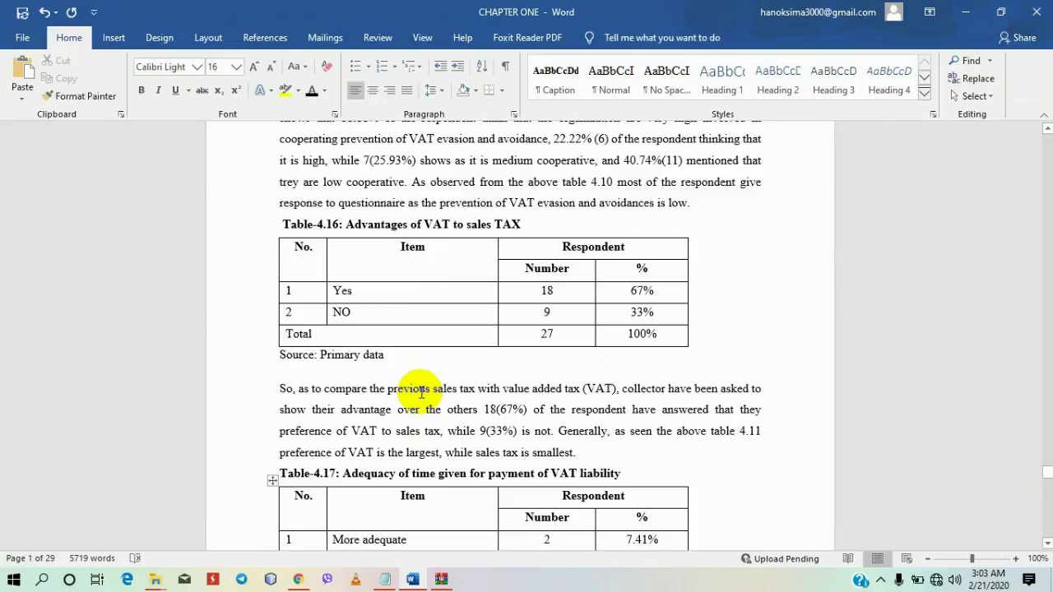
scroll(421, 392, "up", 5)
scroll(421, 392, "up", 6)
scroll(421, 392, "up", 6)
scroll(422, 383, "up", 5)
scroll(428, 453, "up", 6)
scroll(418, 354, "up", 6)
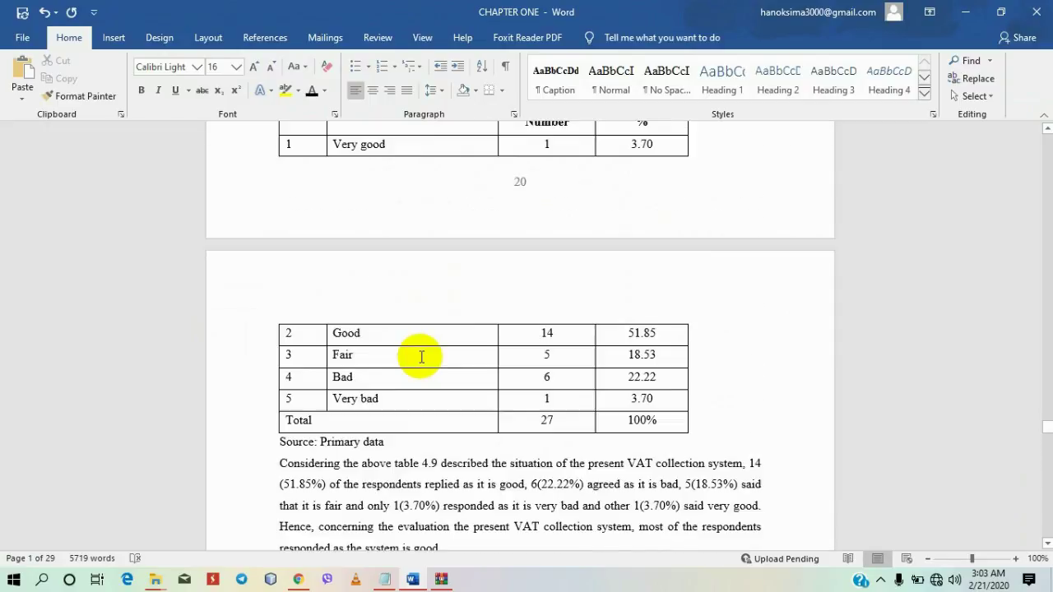
scroll(421, 356, "up", 5)
scroll(423, 348, "up", 5)
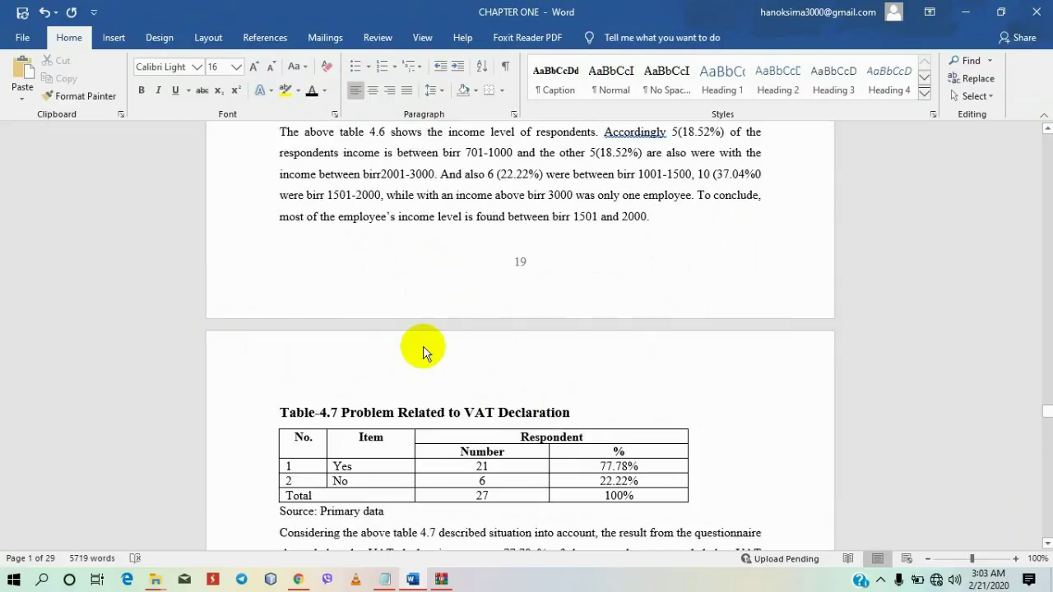
scroll(394, 271, "up", 5)
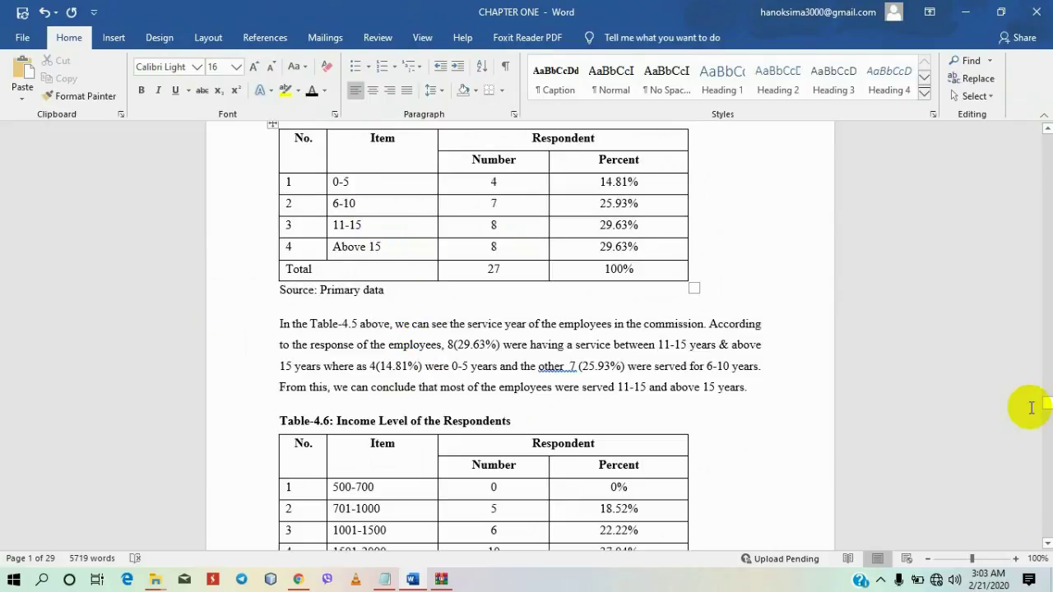
left_click_drag(1046, 404, 1036, 356)
scroll(716, 414, "down", 3)
scroll(716, 415, "down", 5)
scroll(705, 378, "up", 3)
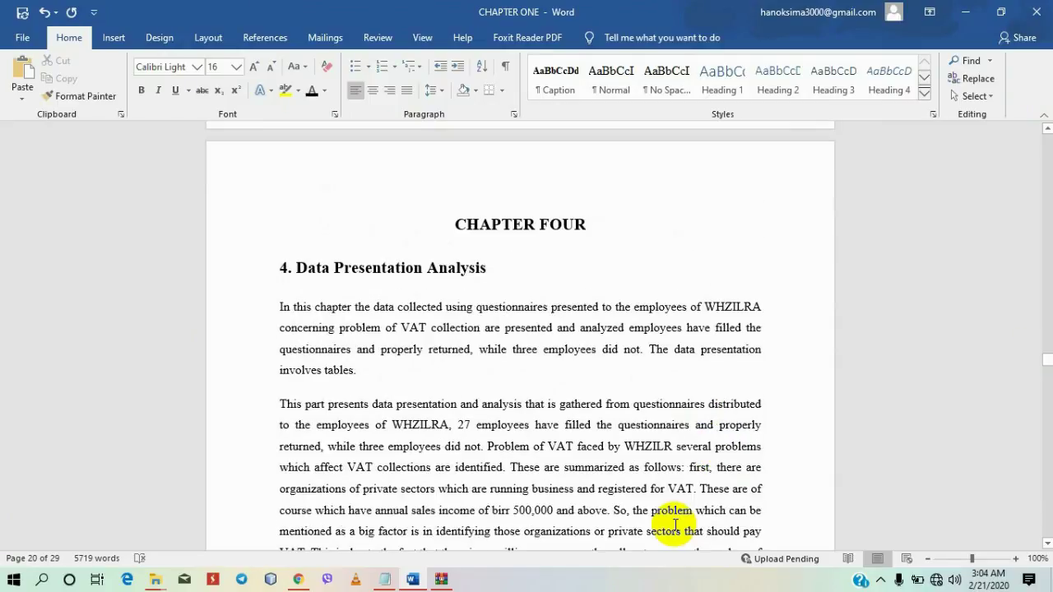
left_click(384, 306)
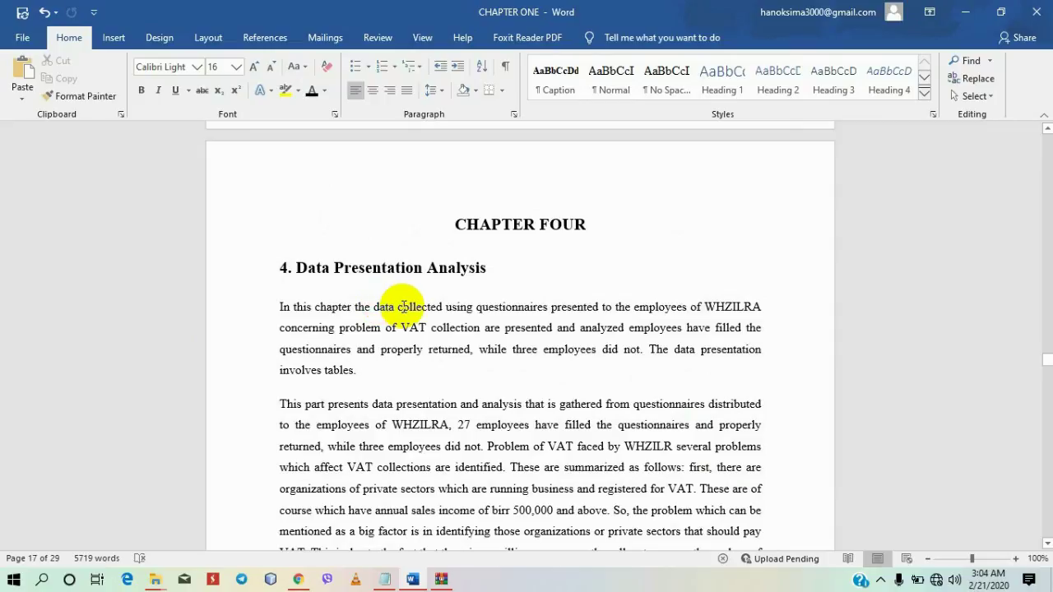
scroll(404, 307, "down", 8)
scroll(404, 307, "down", 2)
scroll(404, 306, "down", 4)
scroll(403, 307, "down", 5)
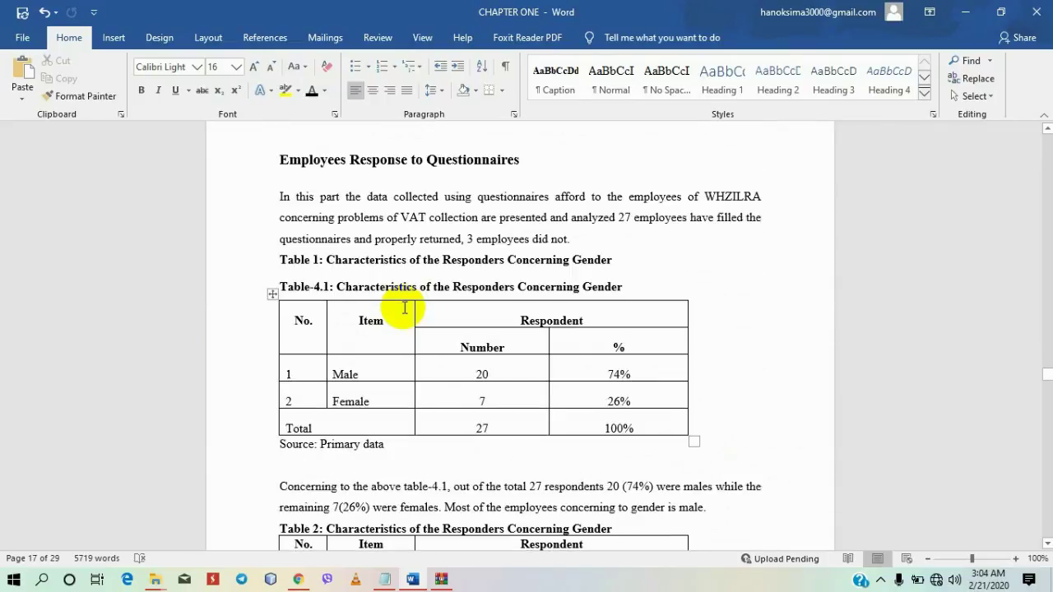
scroll(404, 307, "down", 1)
scroll(403, 306, "down", 1)
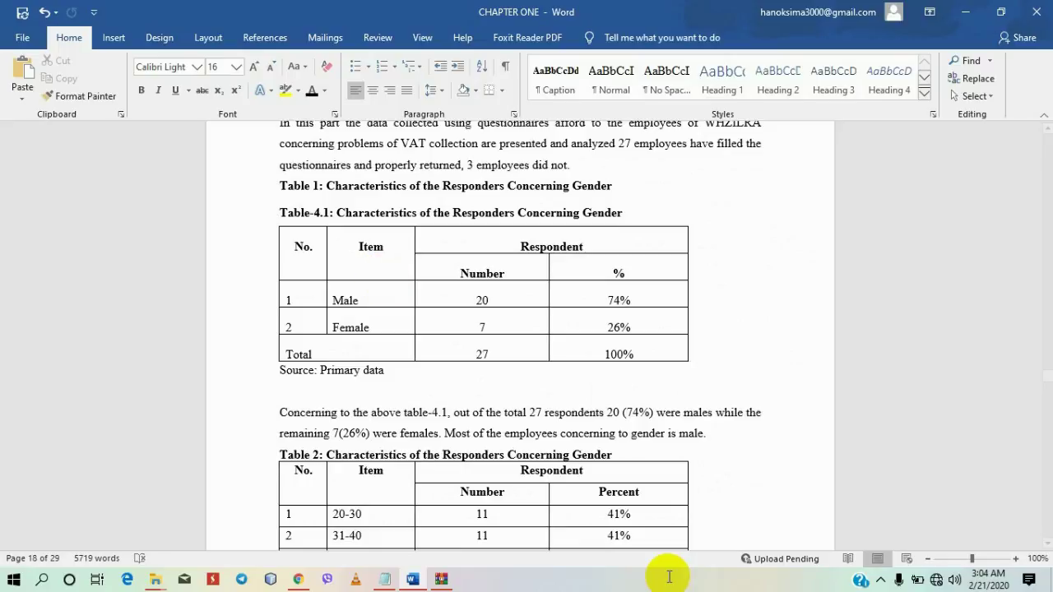
- Delete the redundant Table 1 heading line above Table-4.1
mouse_move(436, 212)
left_mouse_down()
mouse_move(382, 189)
mouse_move(277, 191)
left_mouse_up()
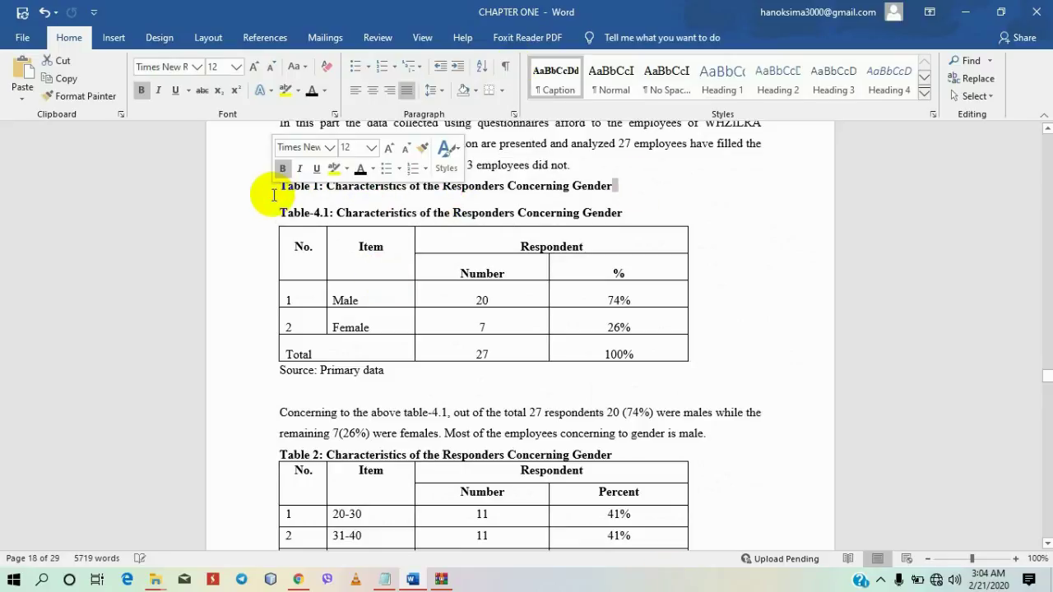
left_click_drag(625, 188, 279, 186)
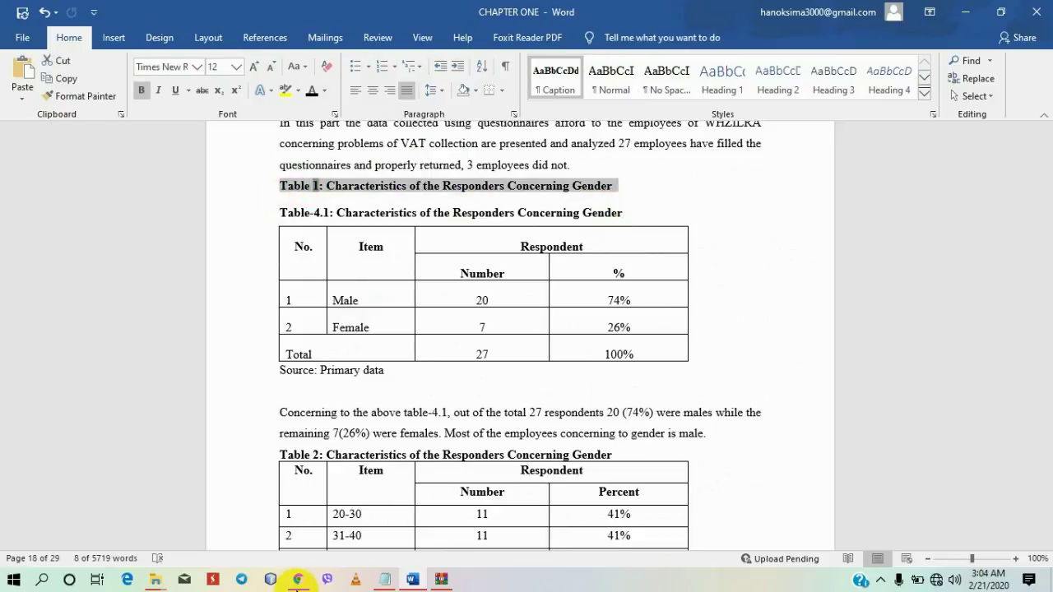
key("Delete")
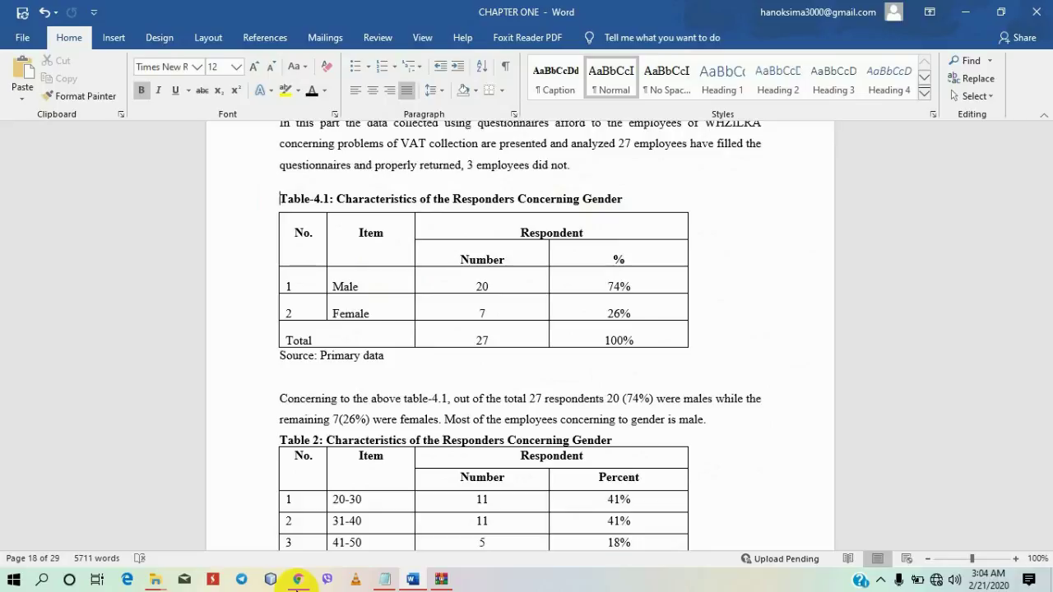
- Copy the Table-4.1 heading text 'Characteristics of the Responders Concerning Gender'
left_click_drag(622, 198, 284, 197)
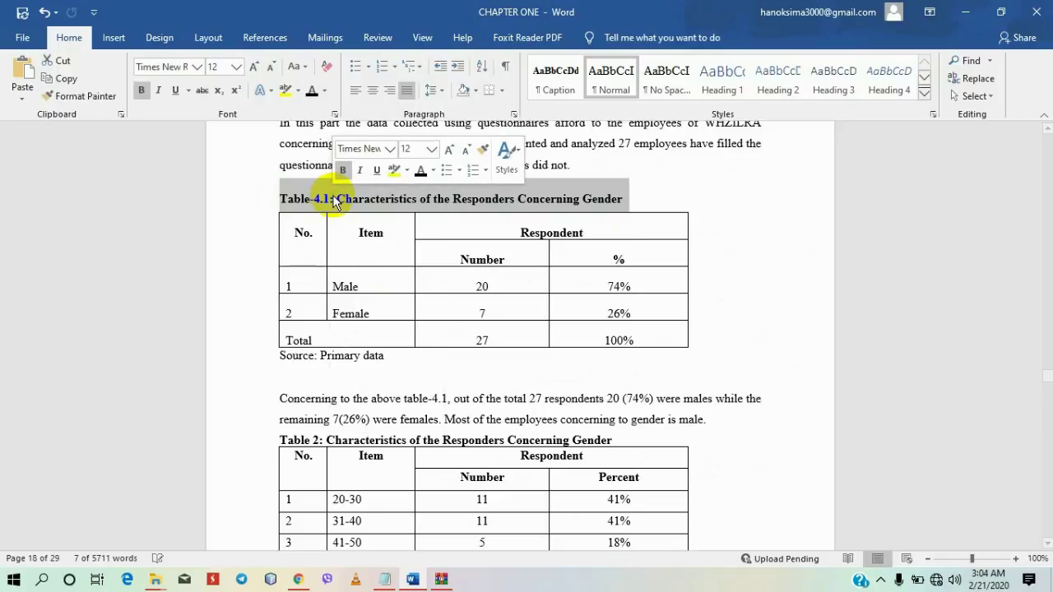
right_click(336, 196)
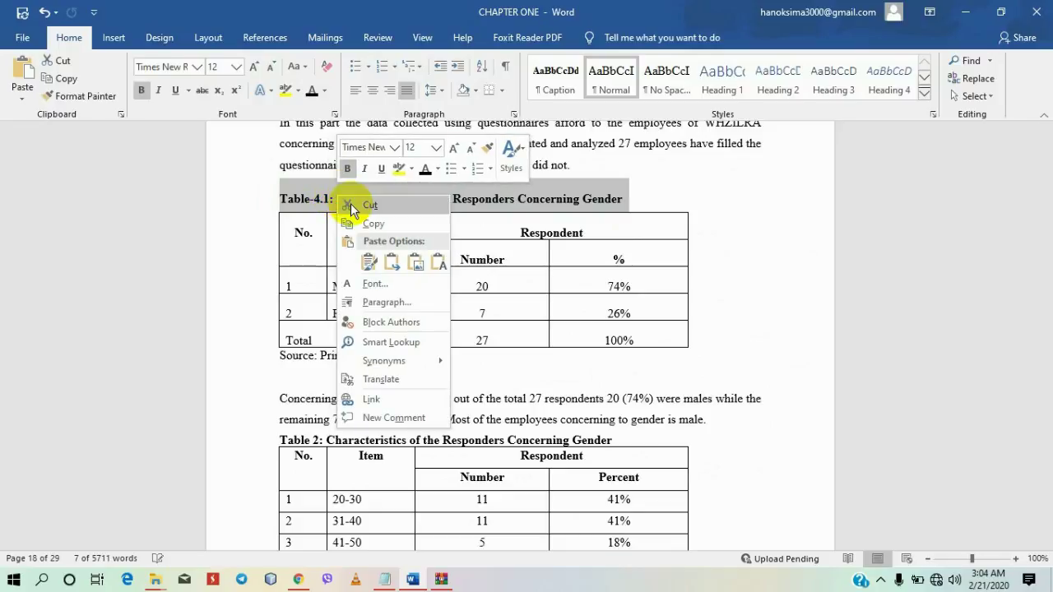
left_click(362, 222)
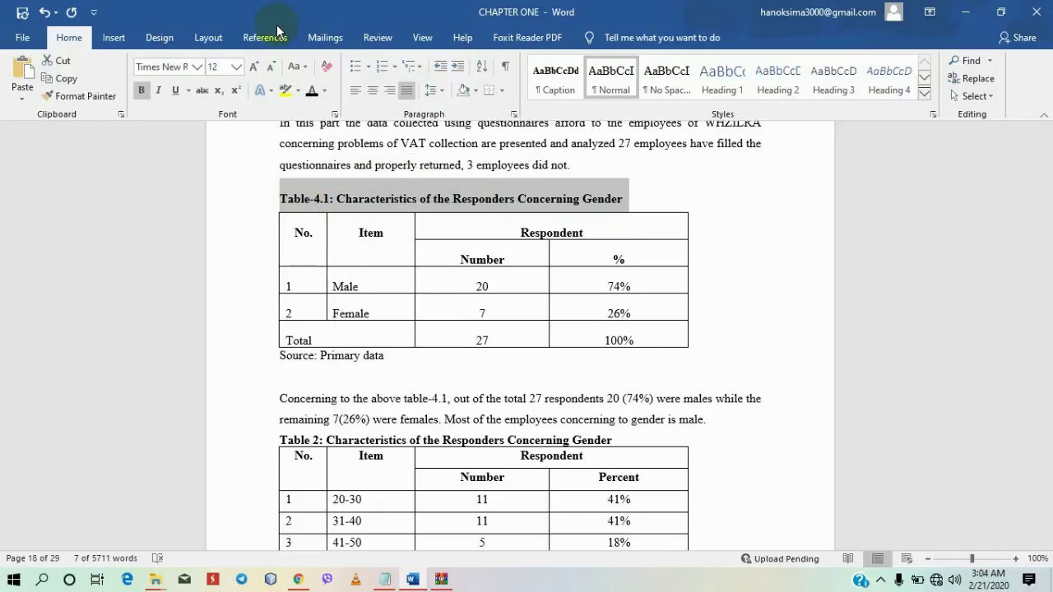
left_click(266, 38)
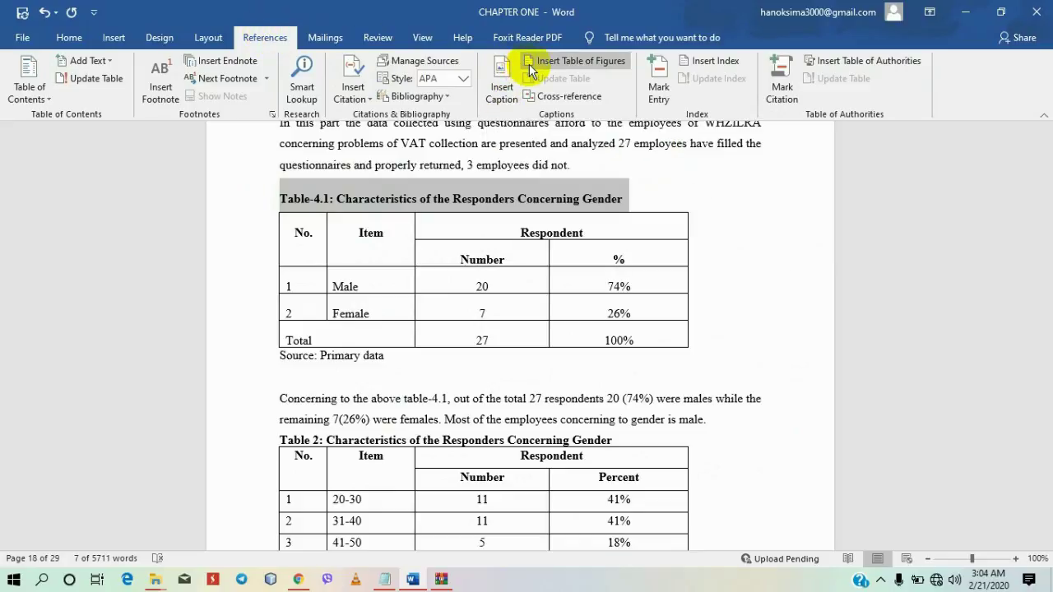
- Insert a 'Table 1:' caption above the gender table containing the pasted Table-4.1 heading text
left_click(501, 79)
left_click(497, 79)
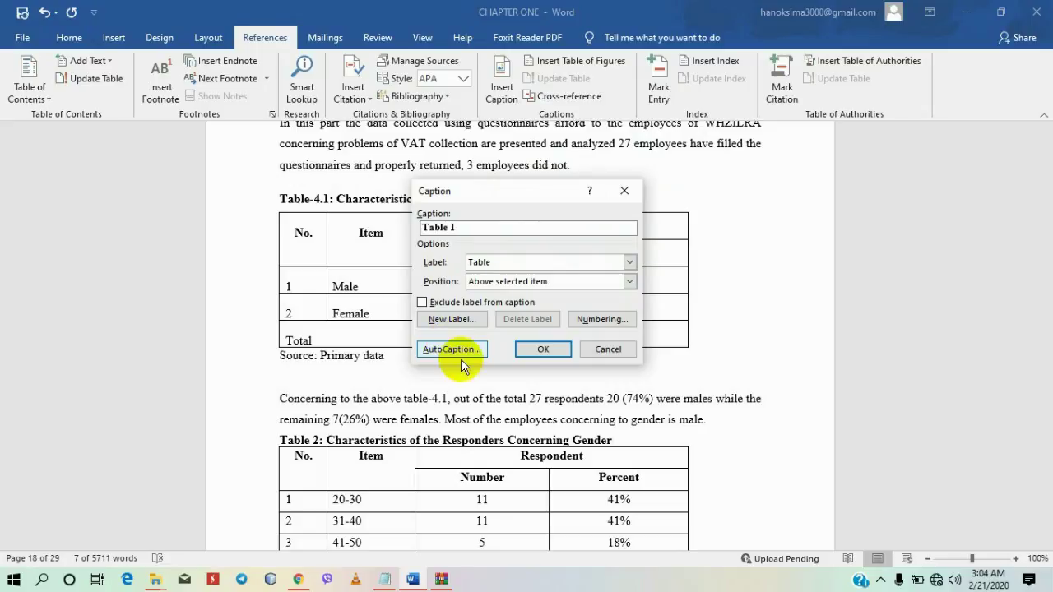
type(":")
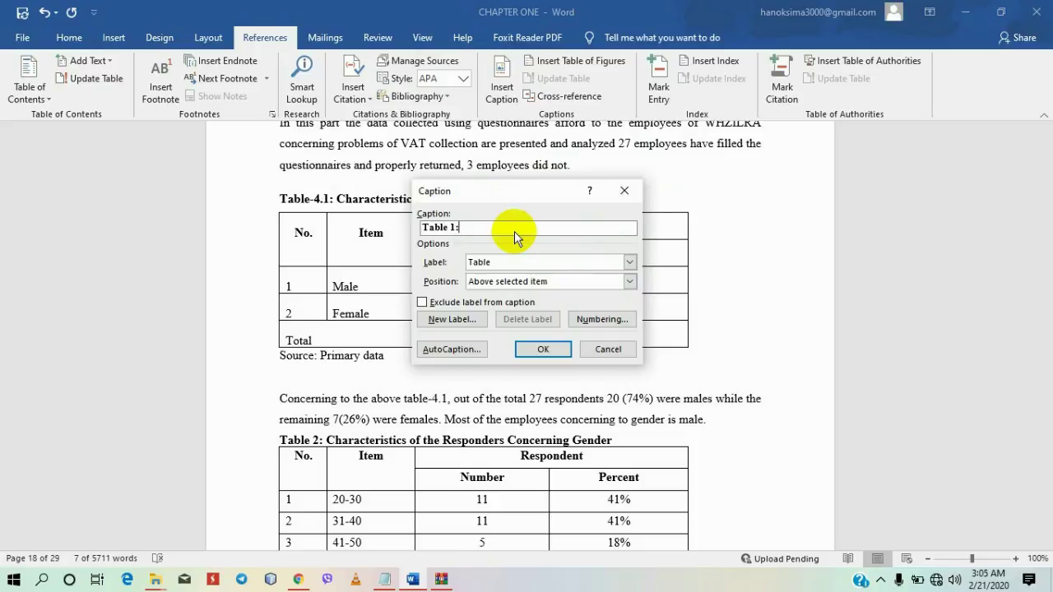
type("Table-4.1: Characteristics of the Responders Concerning Gender")
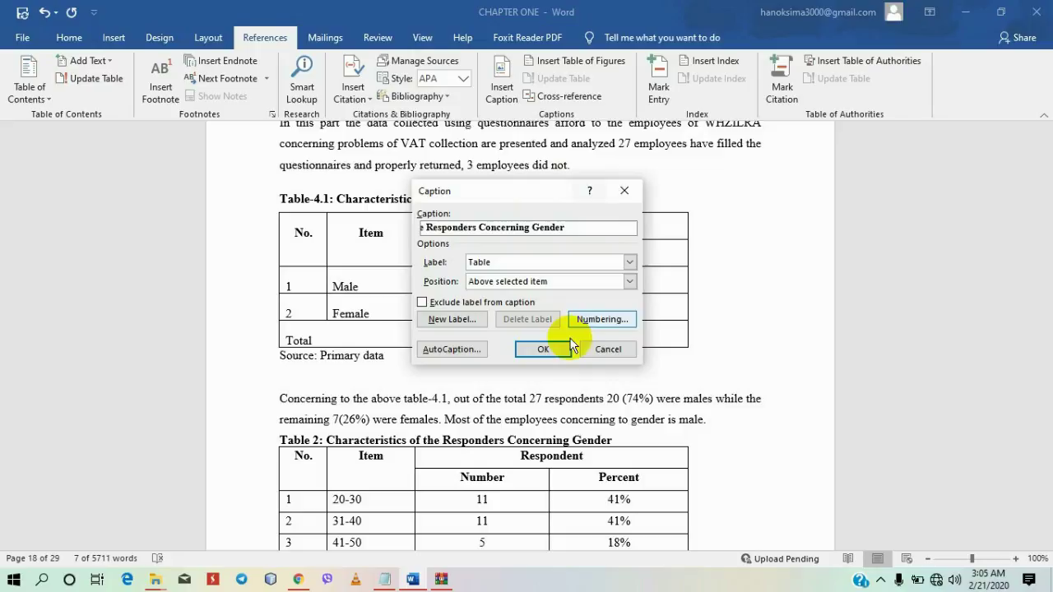
left_click(532, 348)
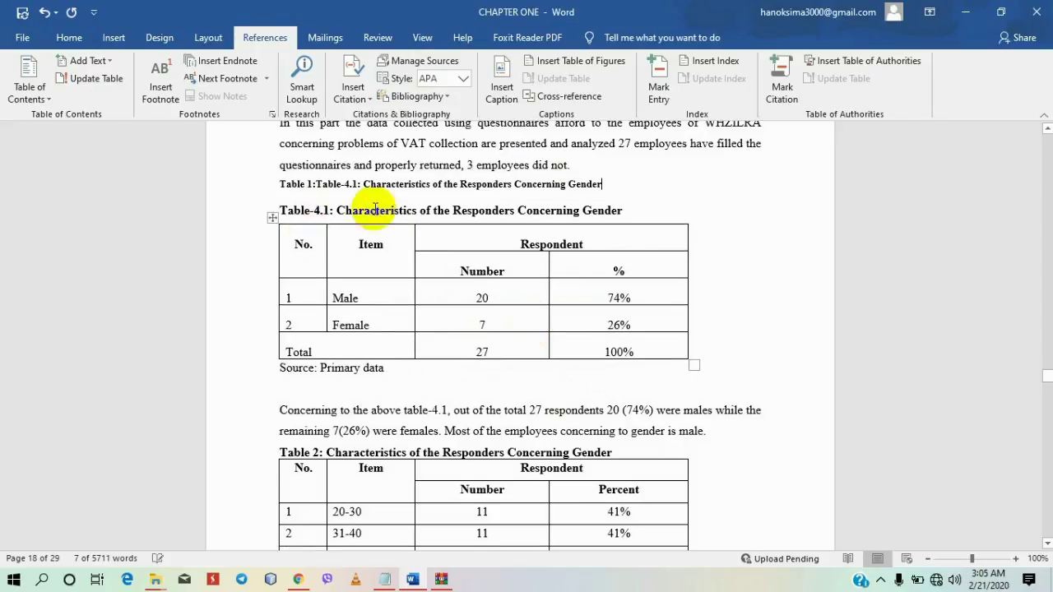
left_click_drag(639, 211, 280, 212)
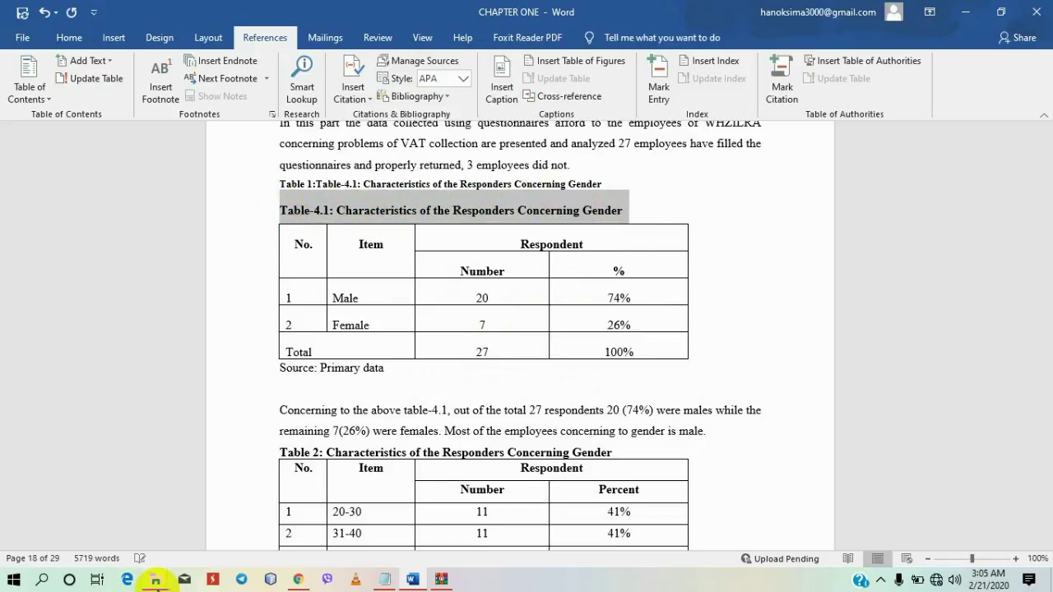
- Delete the old Table-4.1 heading line and begin erasing the duplicate 'Table-4.1' label from the caption
key("Delete")
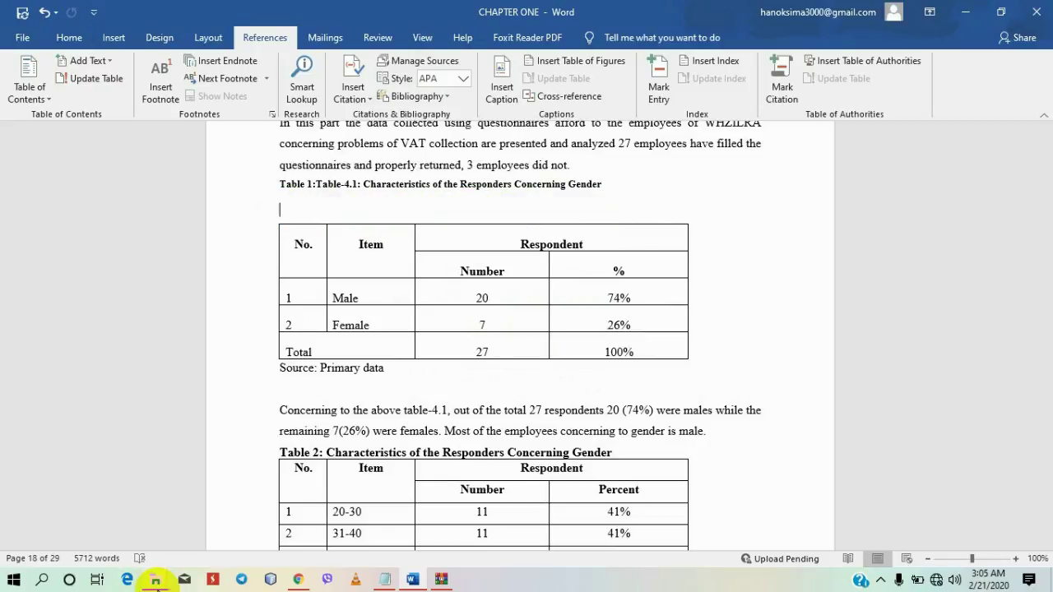
key("ctrl+z")
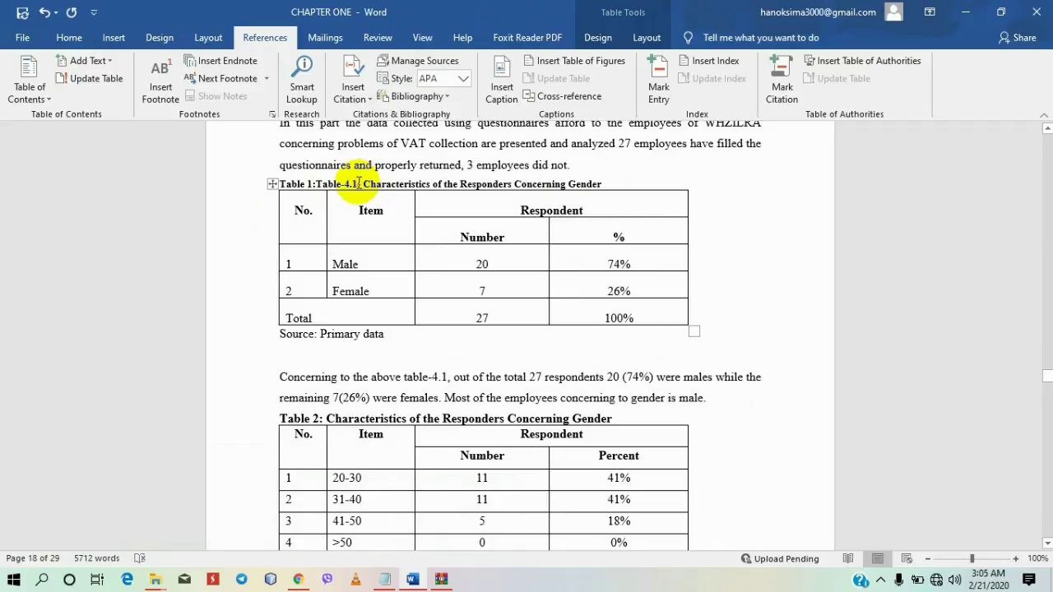
left_click(359, 182)
type(":")
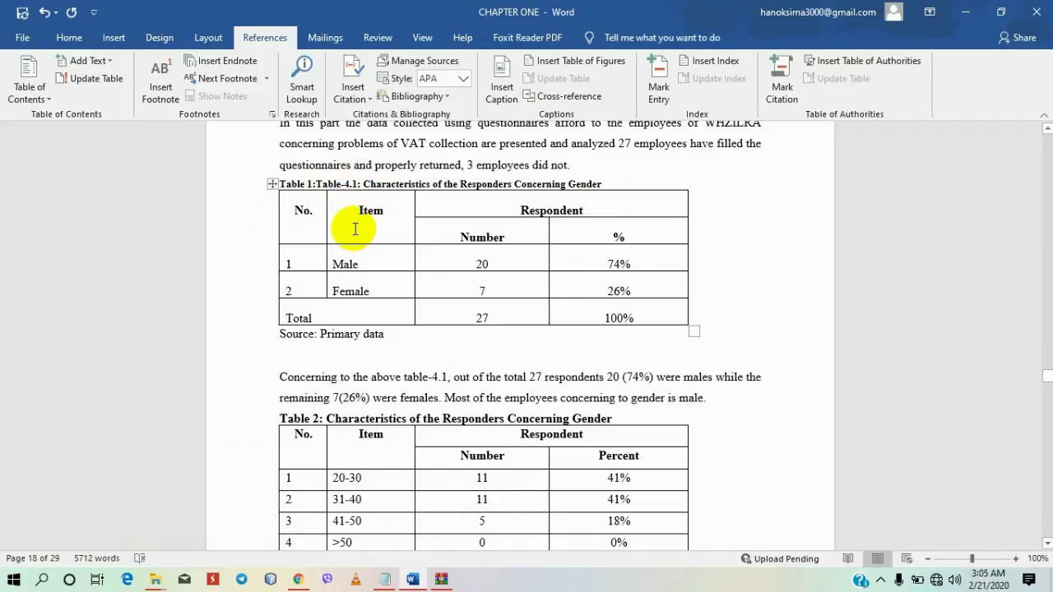
key("BackSpace")
key("BackSpace")
key("BackSpace")
key("BackSpace")
key("BackSpace")
key("BackSpace")
key("BackSpace")
key("BackSpace")
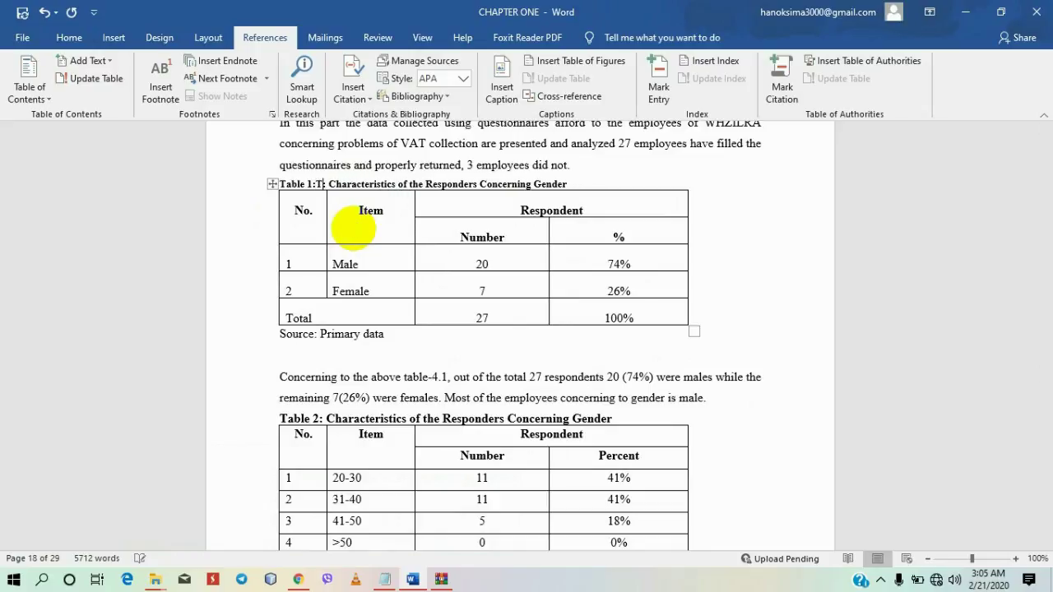
key("BackSpace")
key("BackSpace")
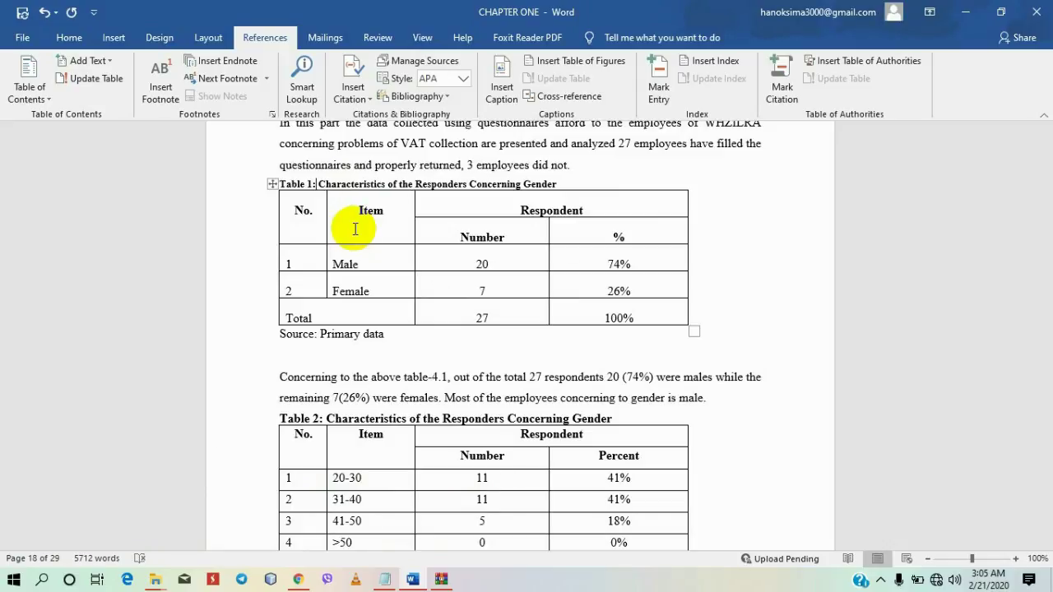
- Enlarge the Table 1 caption from 10 to 12 pt, with 6 pt before/after and 1.5 lines
left_click_drag(561, 182, 270, 184)
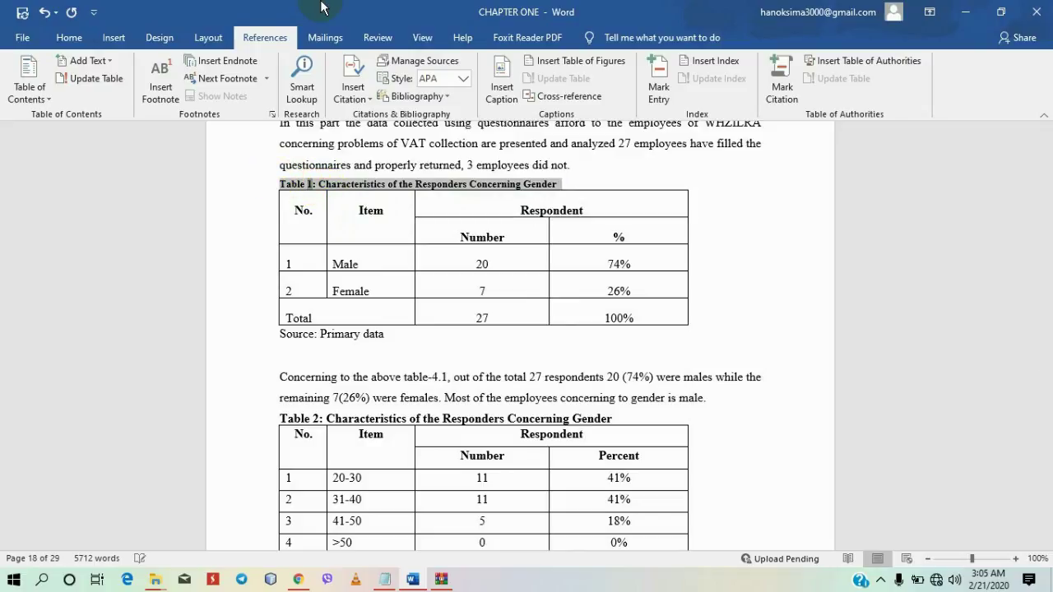
left_click(89, 41)
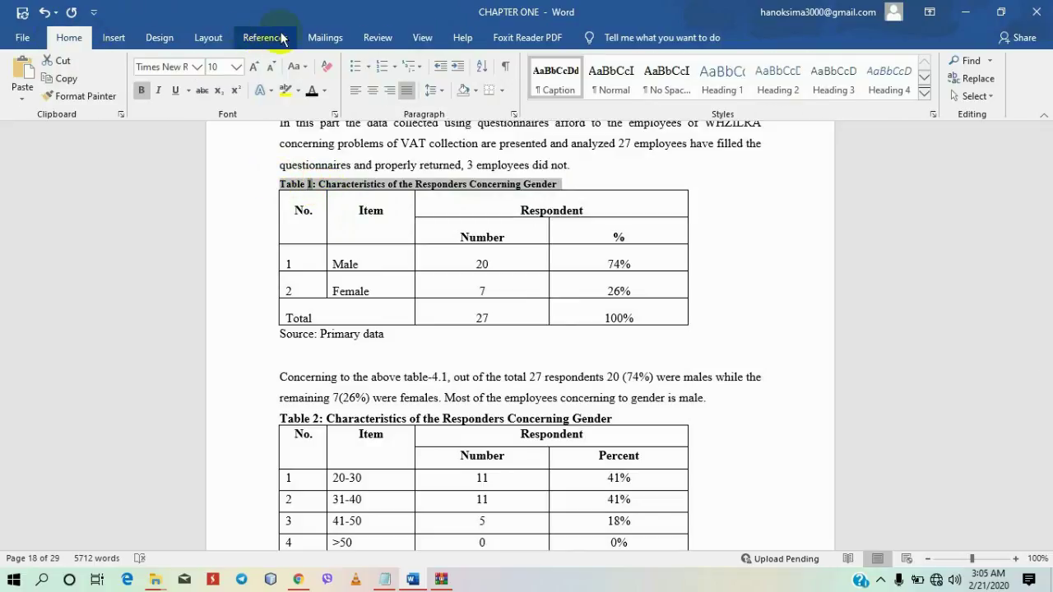
left_click(253, 68)
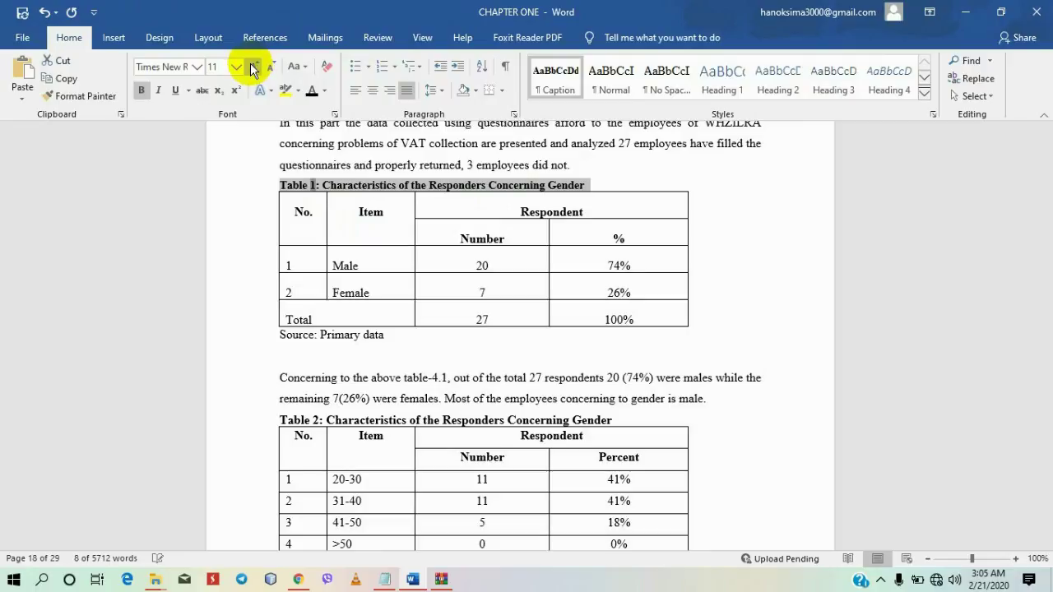
left_click(251, 68)
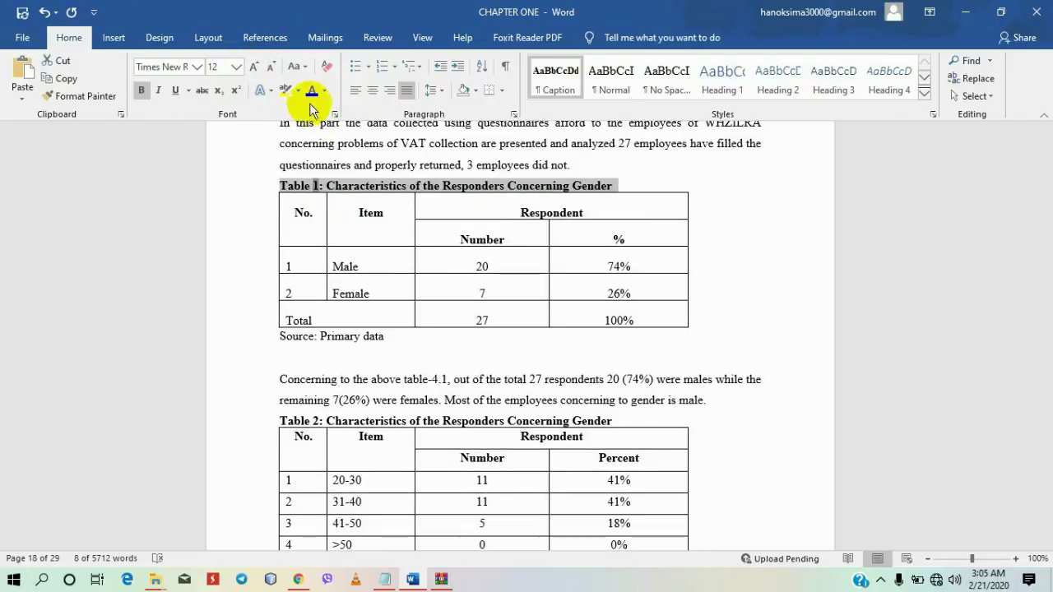
left_click(510, 114)
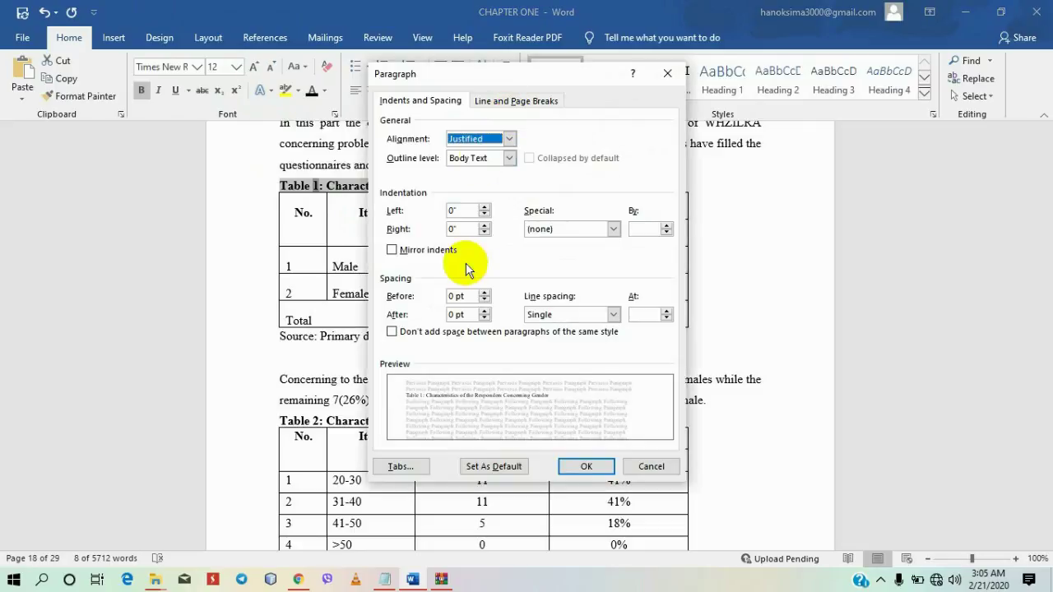
left_click(485, 292)
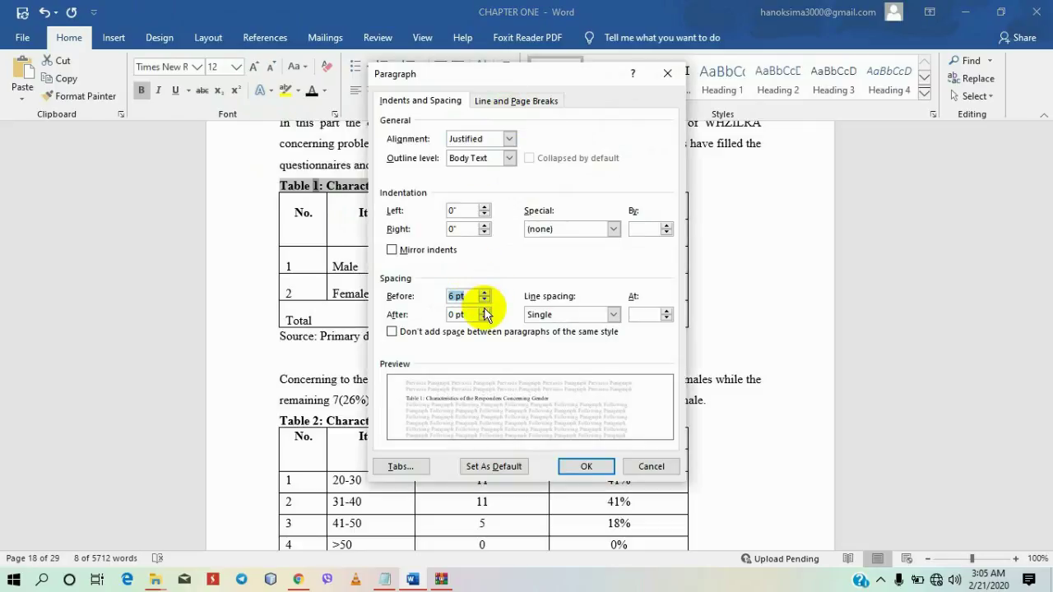
left_click(484, 311)
left_click(542, 316)
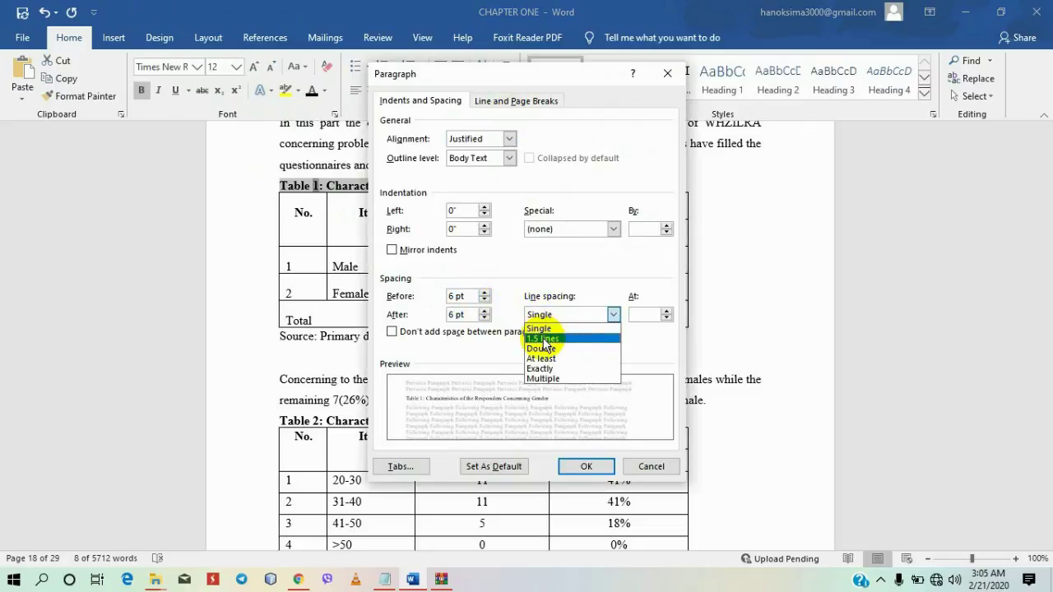
left_click(543, 339)
left_click(581, 464)
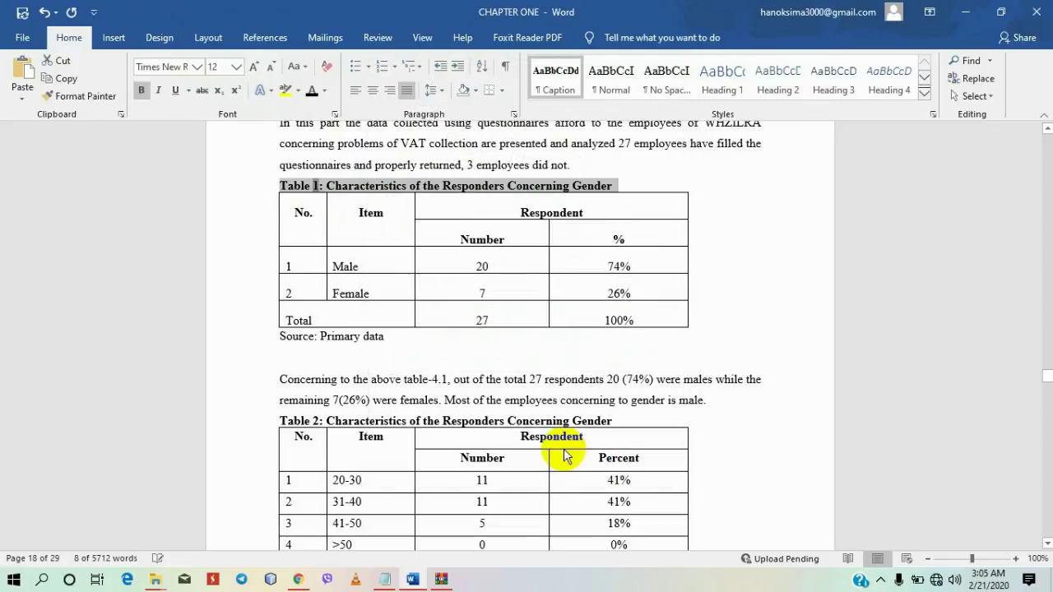
left_click(581, 199)
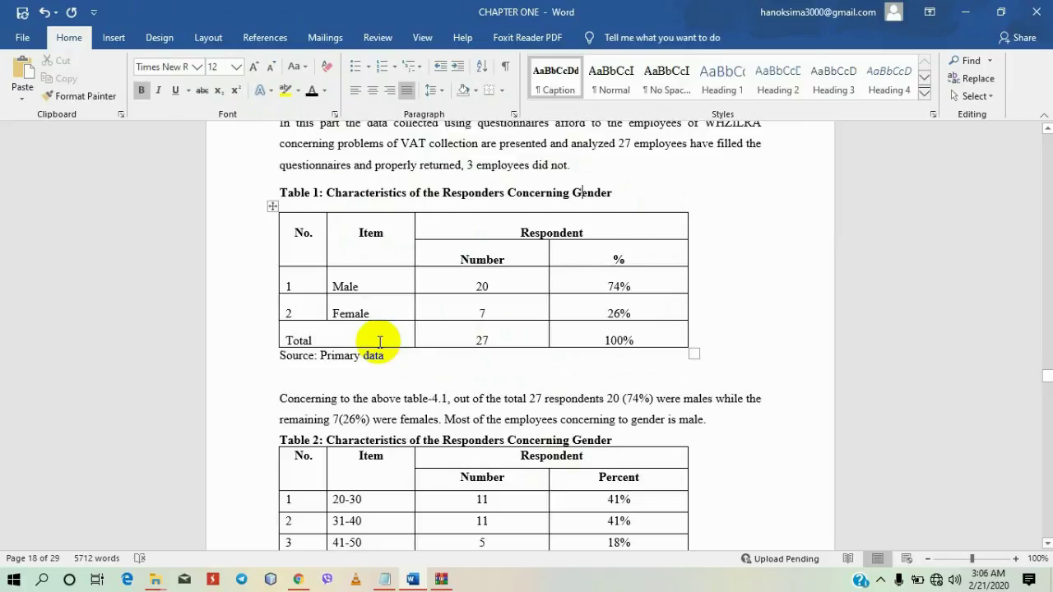
- Cut the 'Table 2' heading line from above the age-group table
scroll(380, 342, "down", 1)
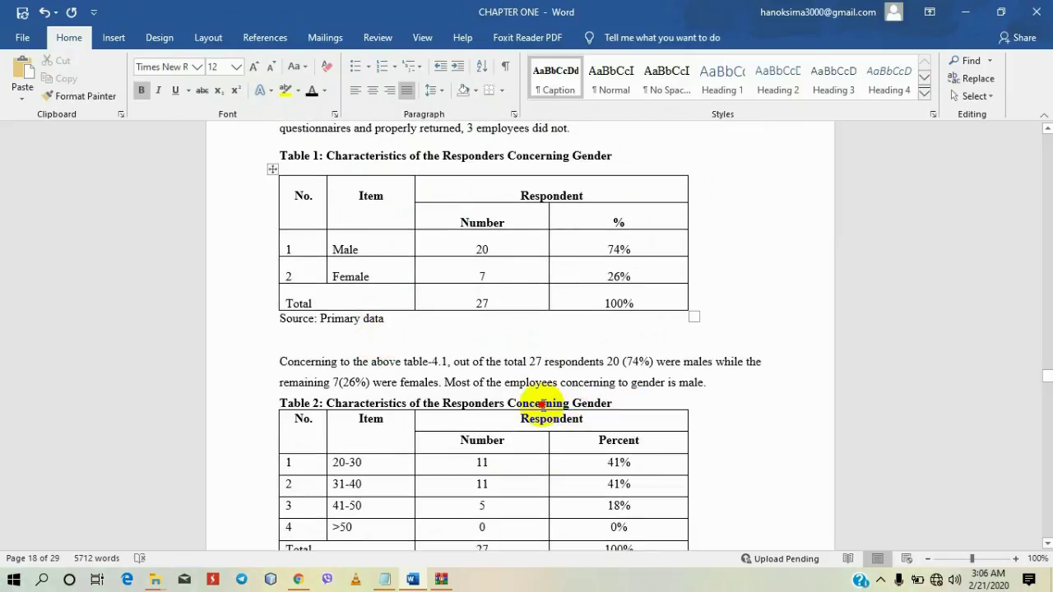
scroll(603, 329, "down", 2)
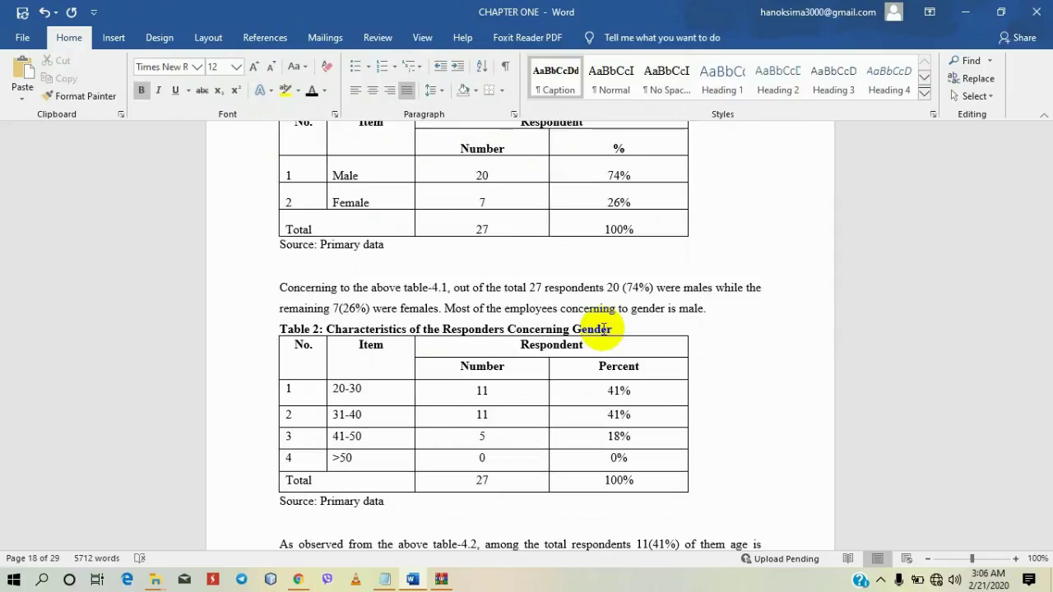
left_click(565, 327)
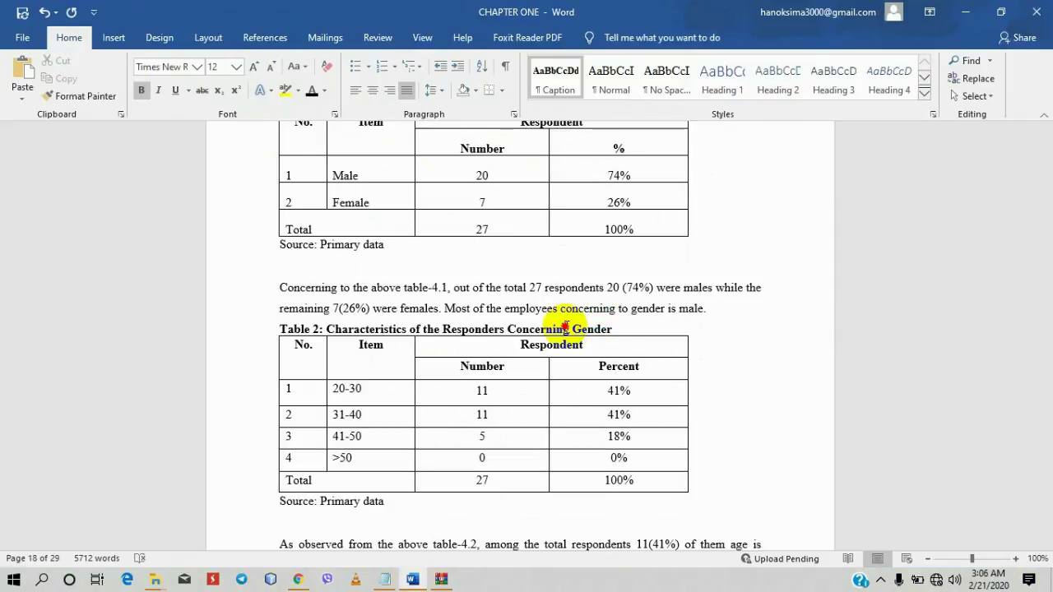
left_click(262, 329)
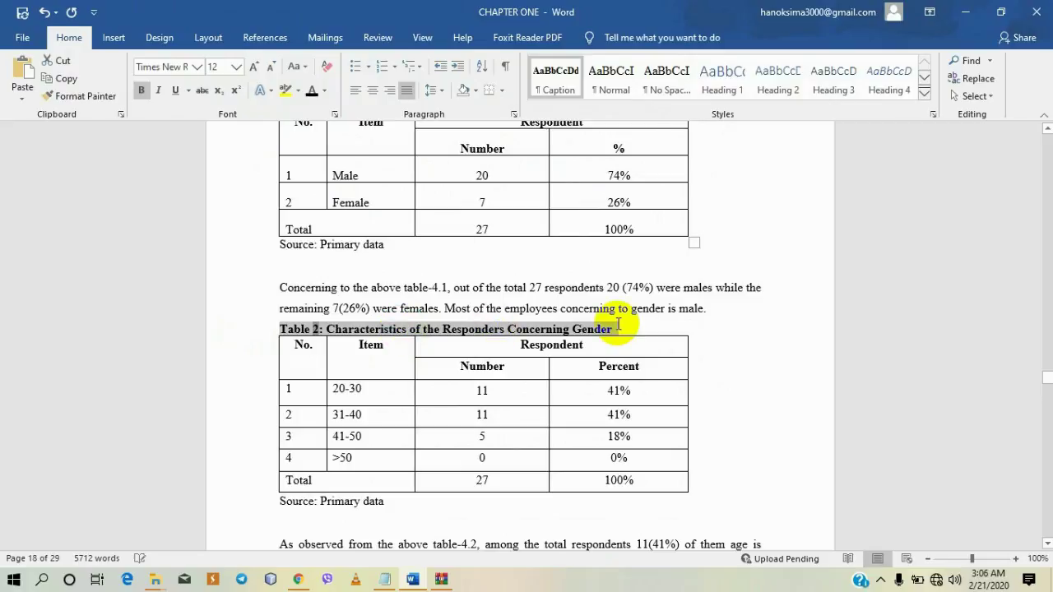
right_click(474, 507)
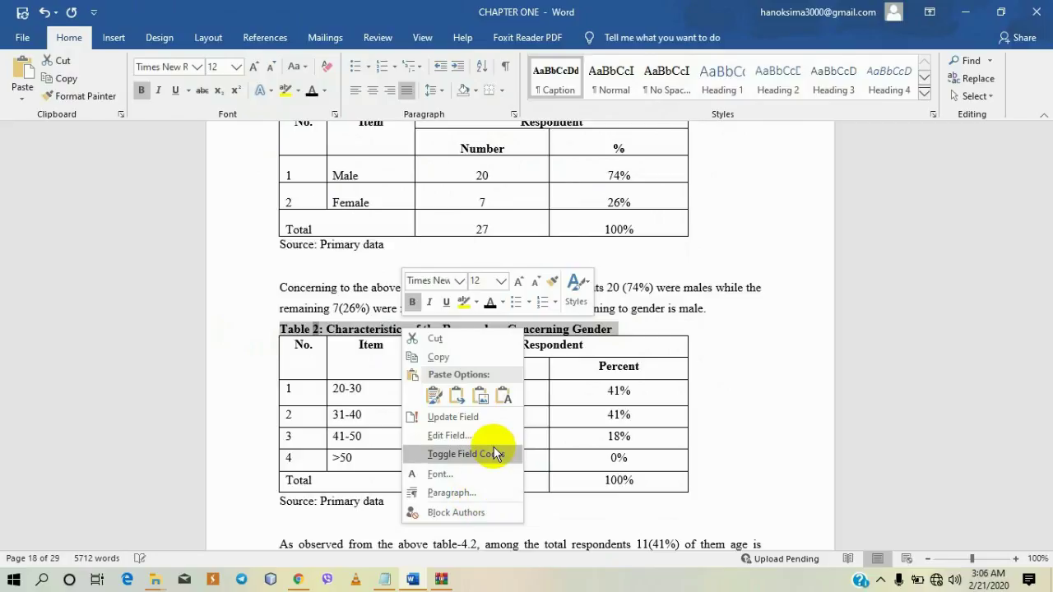
left_click(458, 346)
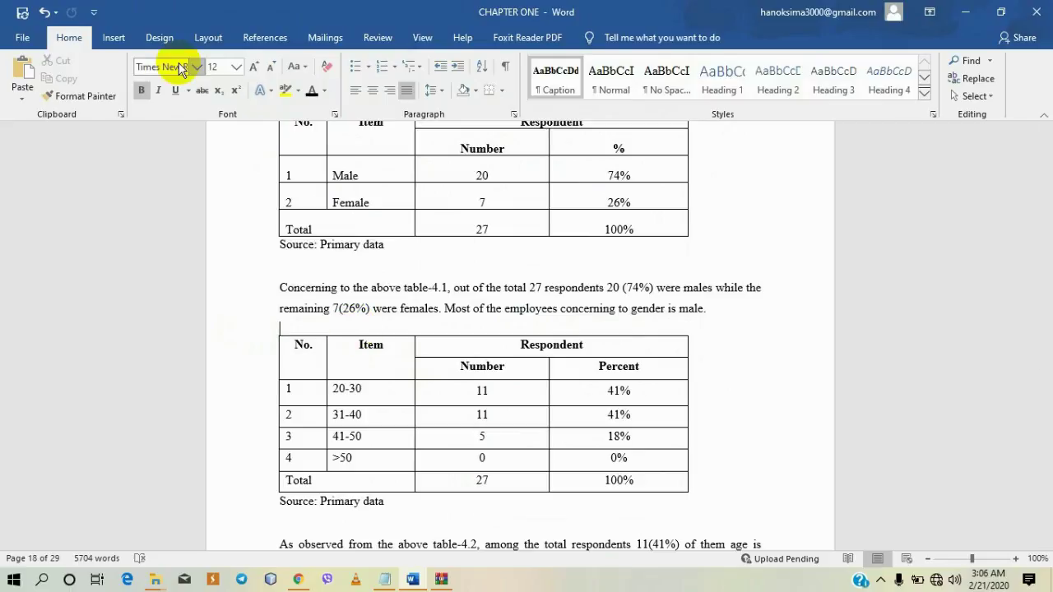
- Insert a Table 2 caption above the second table with the pasted heading text
left_click(285, 37)
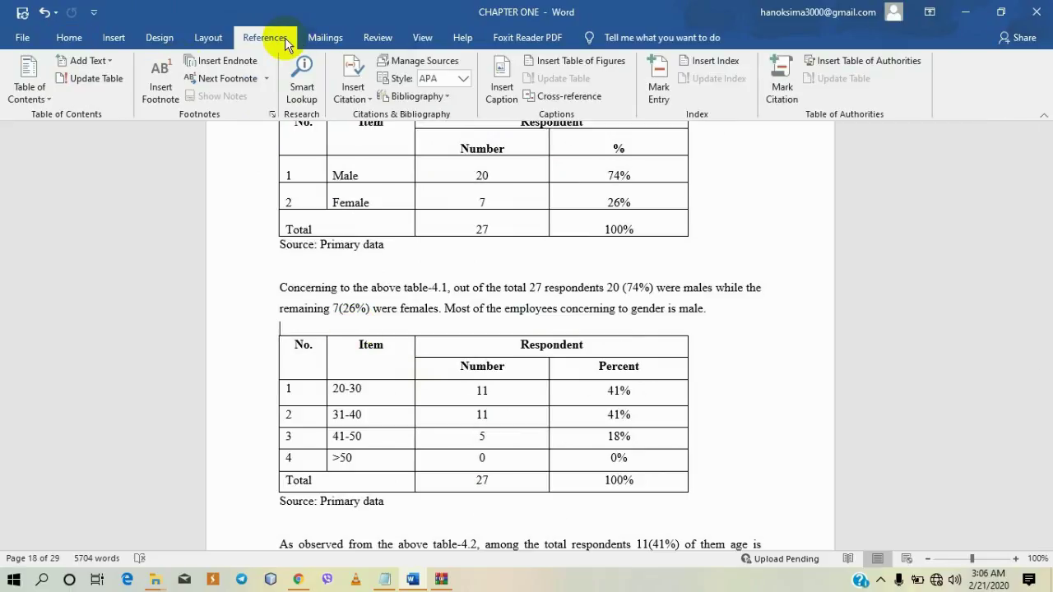
left_click(501, 69)
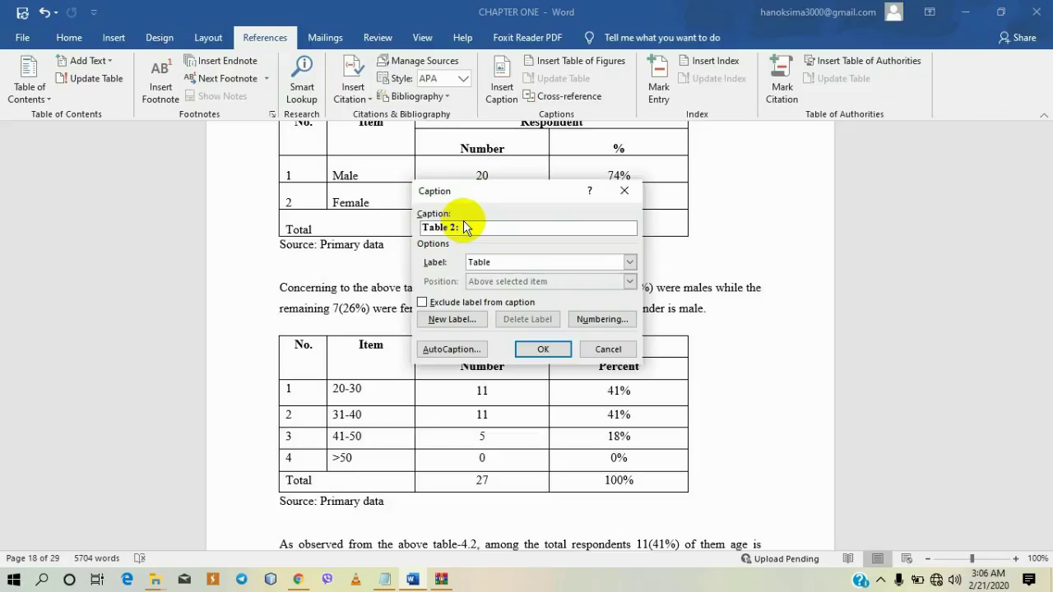
key("ctrl+v")
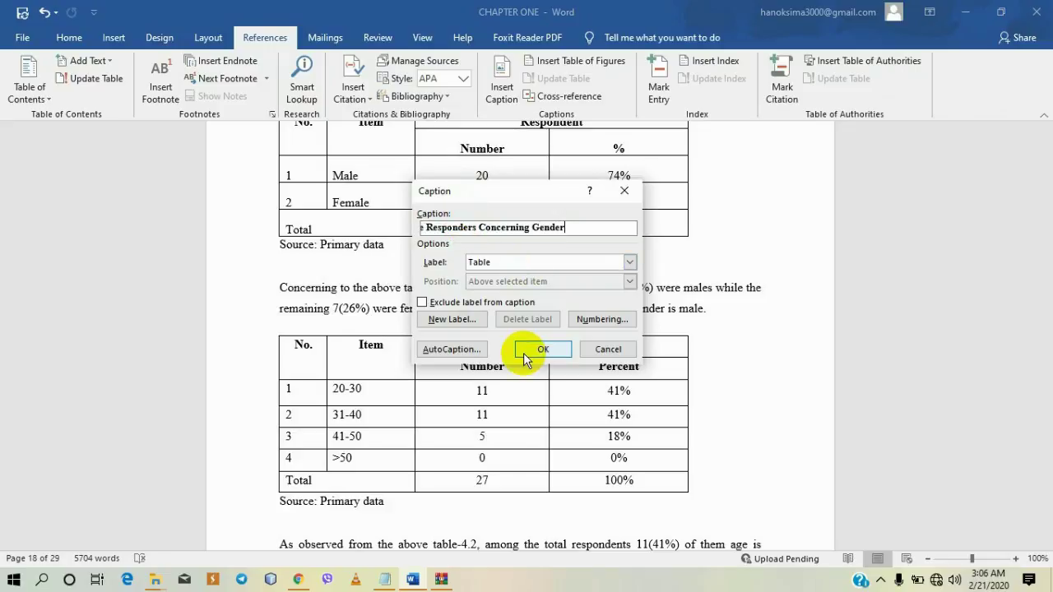
left_click(524, 352)
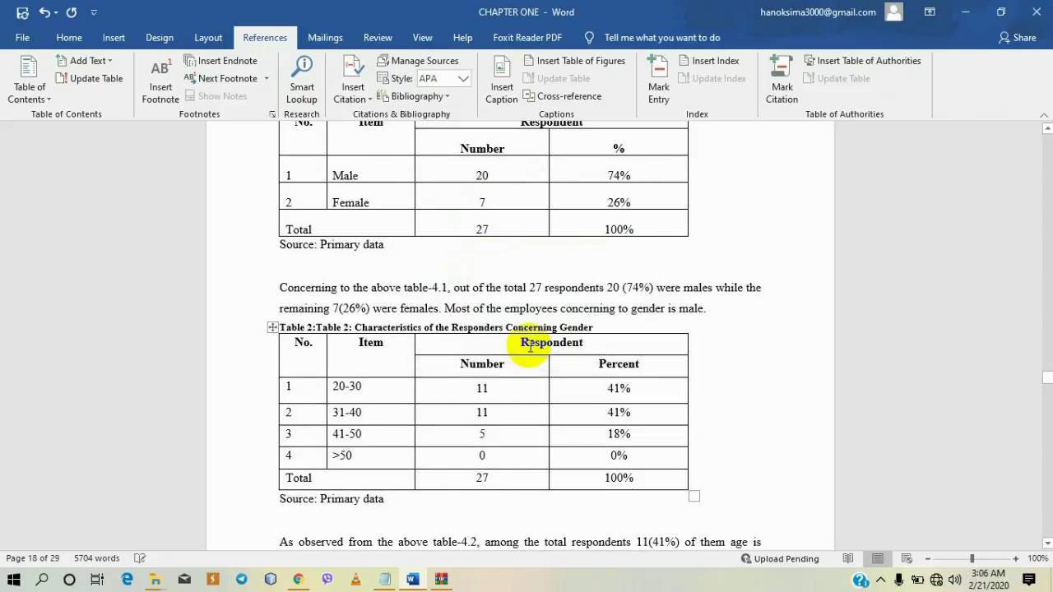
- Remove the repeated 'Table 2:' label from the caption and select the whole caption
left_click(348, 327)
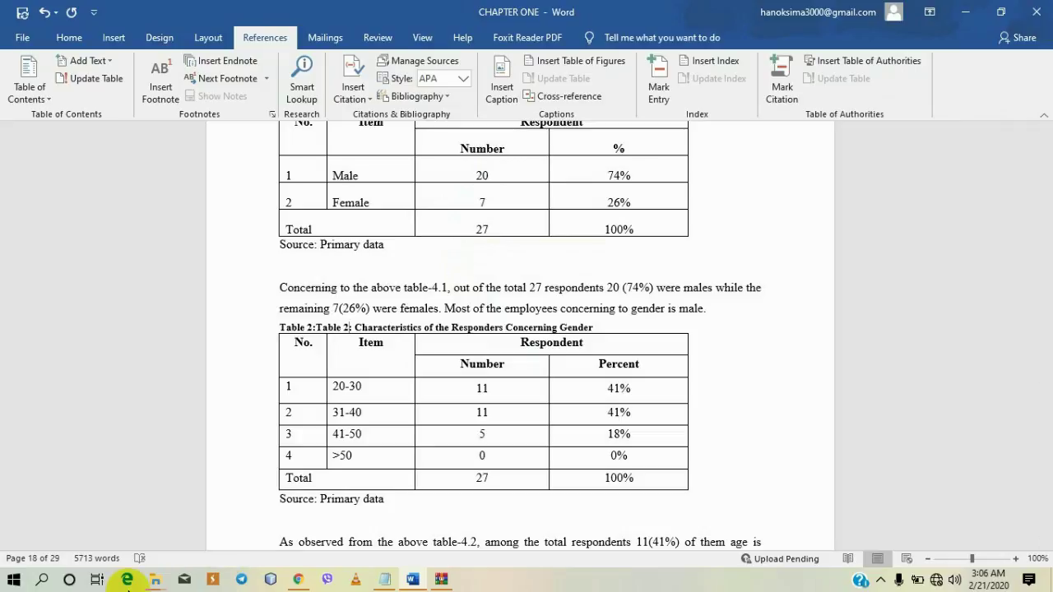
key("BackSpace")
key("BackSpace")
key("BackSpace")
key("BackSpace")
key("BackSpace")
key("BackSpace")
key("BackSpace")
key("BackSpace")
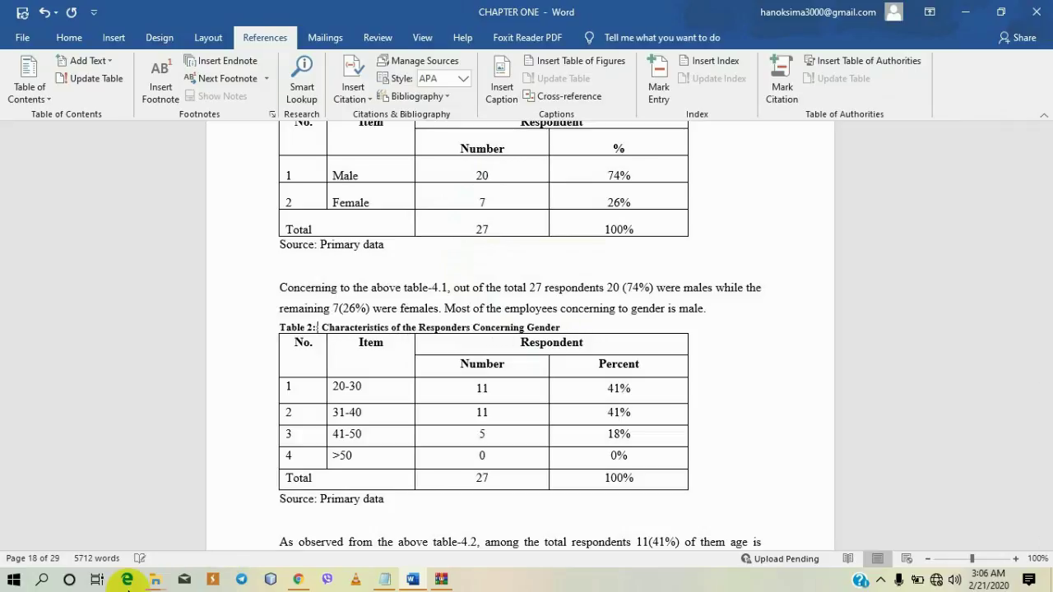
key("BackSpace")
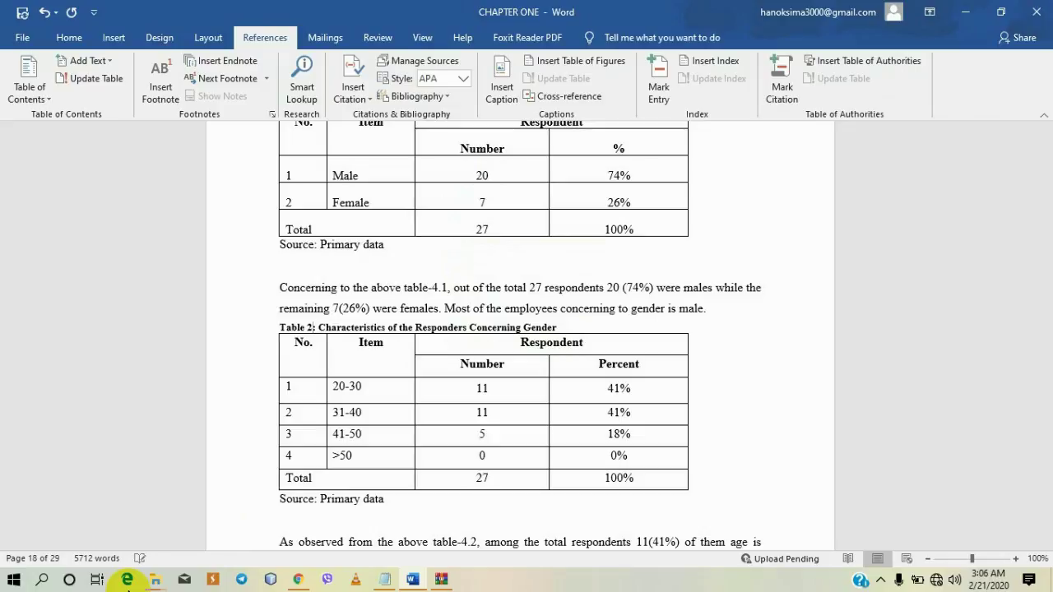
left_click_drag(559, 327, 296, 325)
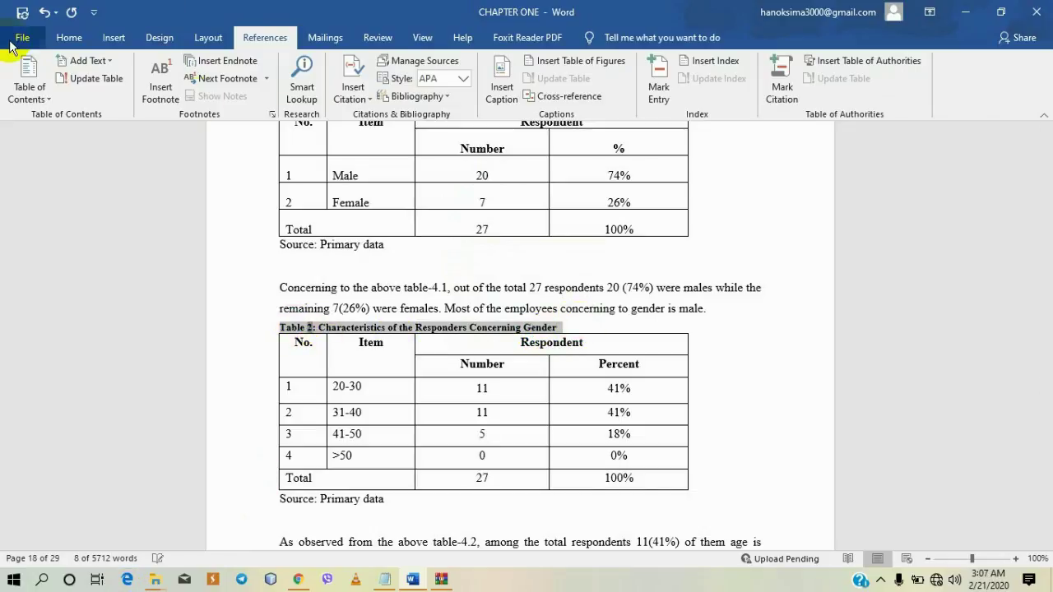
- Format the Table 2 caption at 12 pt, 6 pt spacing before and after, 1.5 lines
left_click(69, 37)
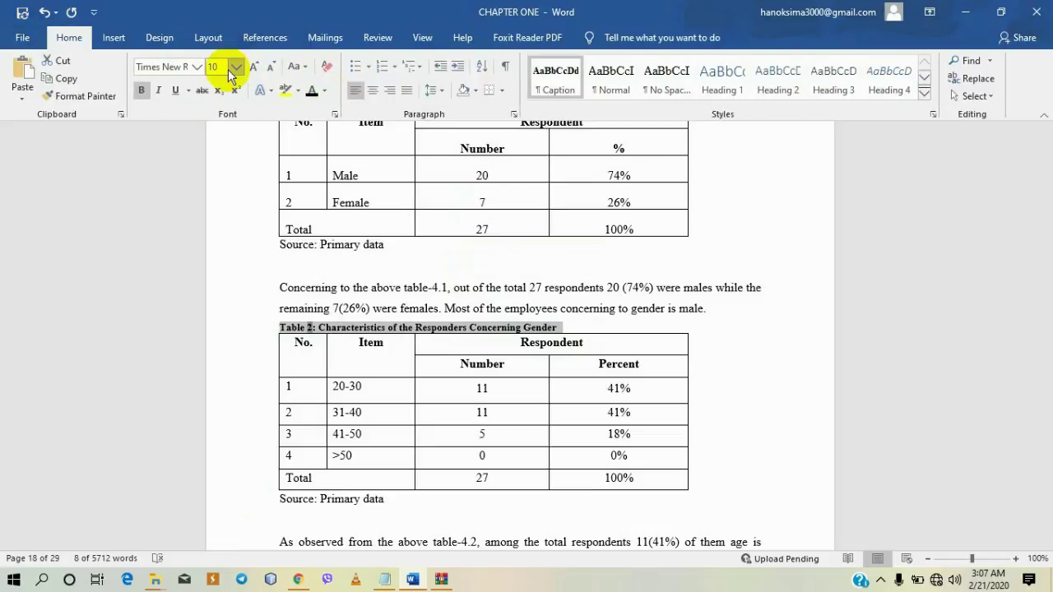
left_click(251, 66)
left_click(251, 67)
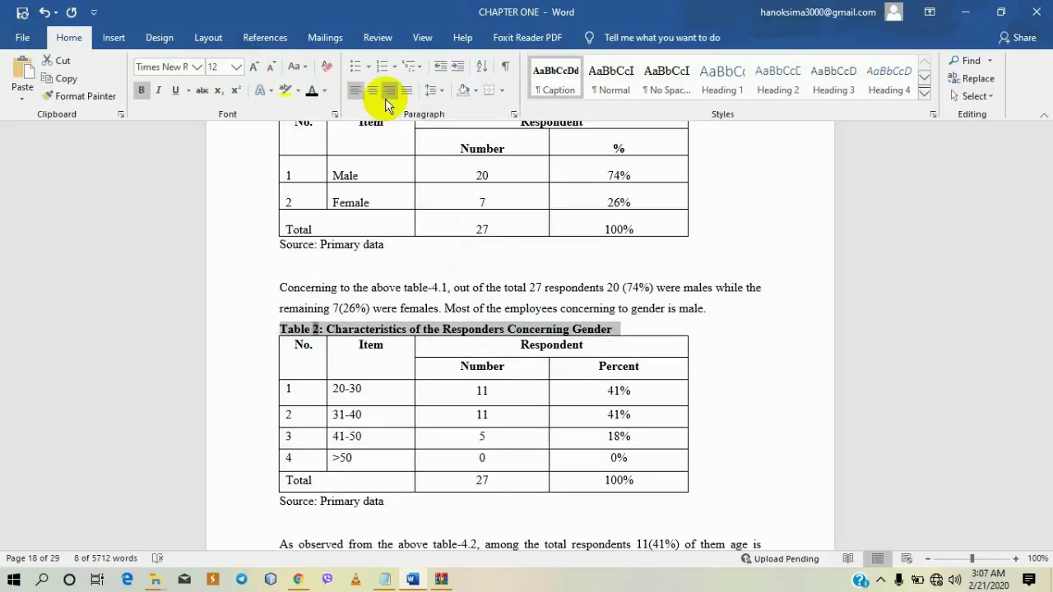
left_click(511, 111)
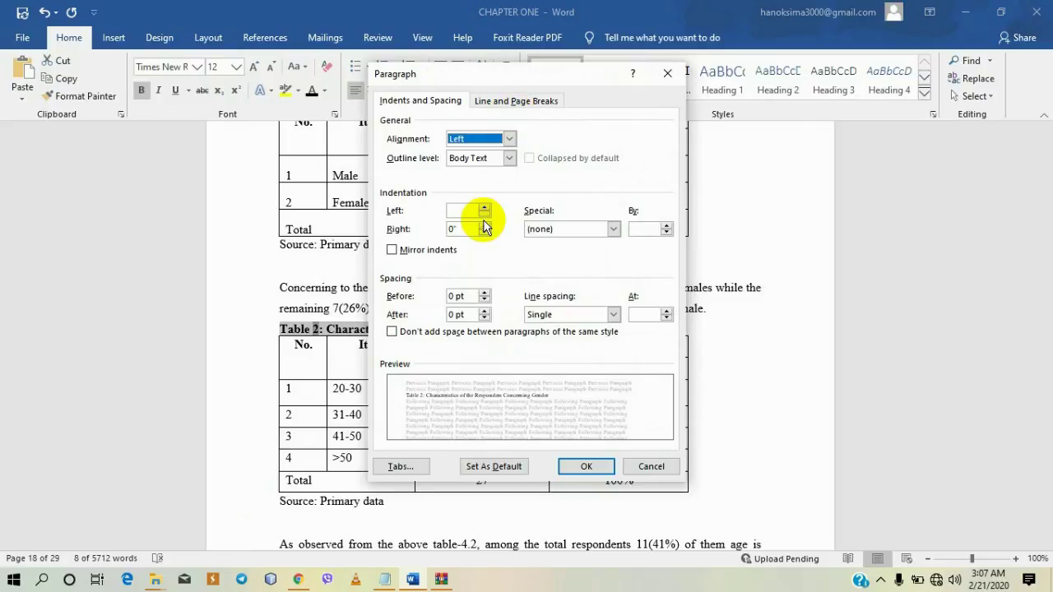
left_click(483, 292)
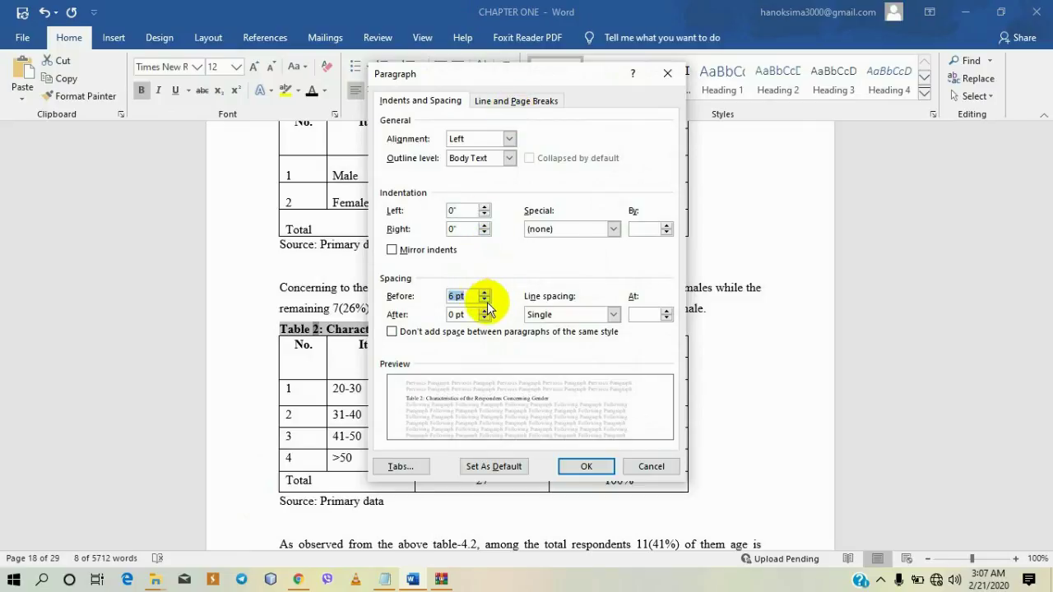
left_click(483, 310)
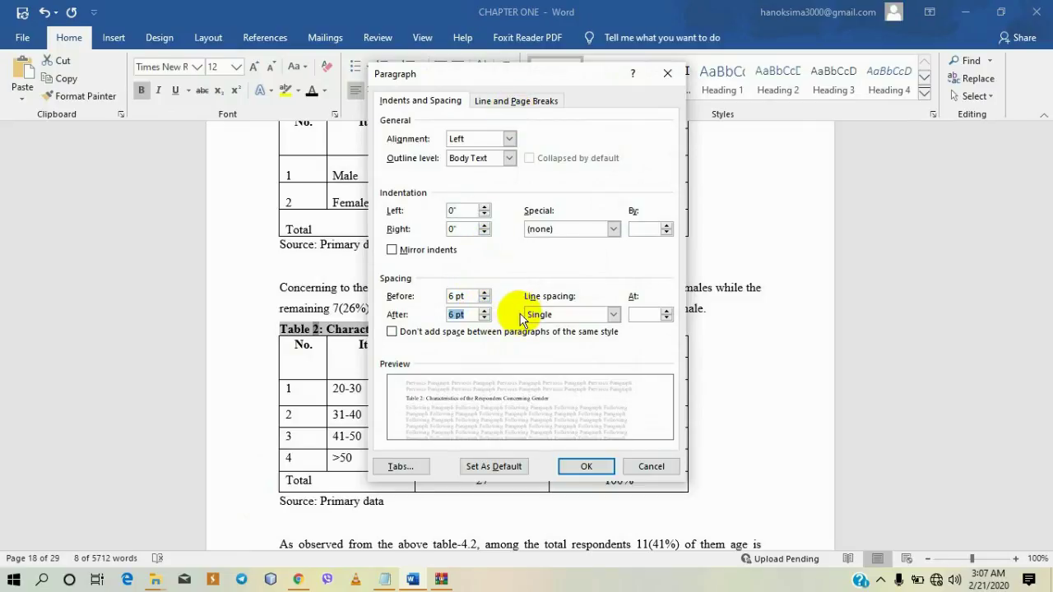
left_click(547, 314)
left_click(546, 336)
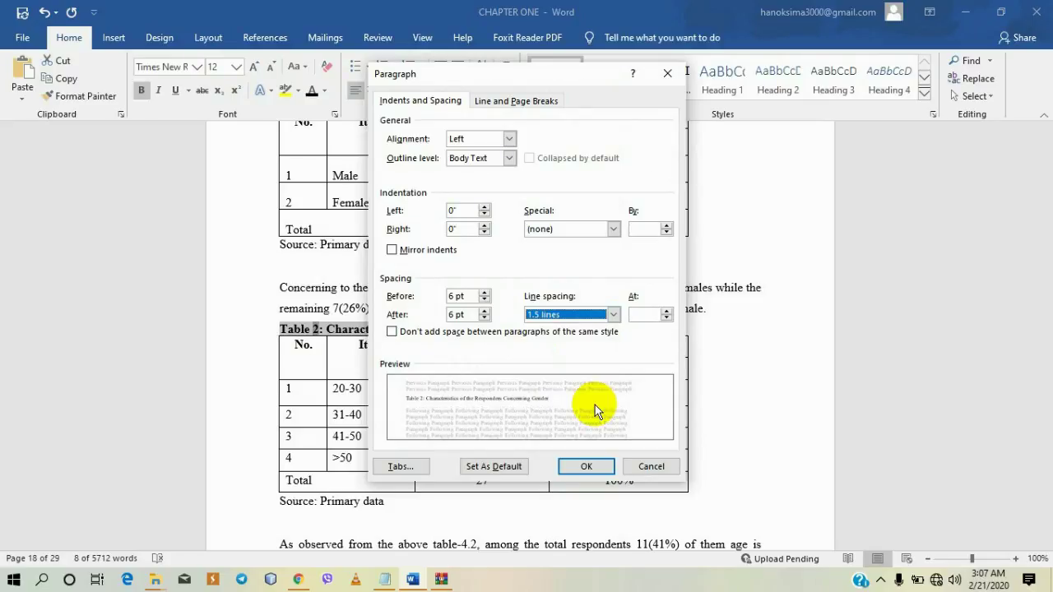
left_click(586, 465)
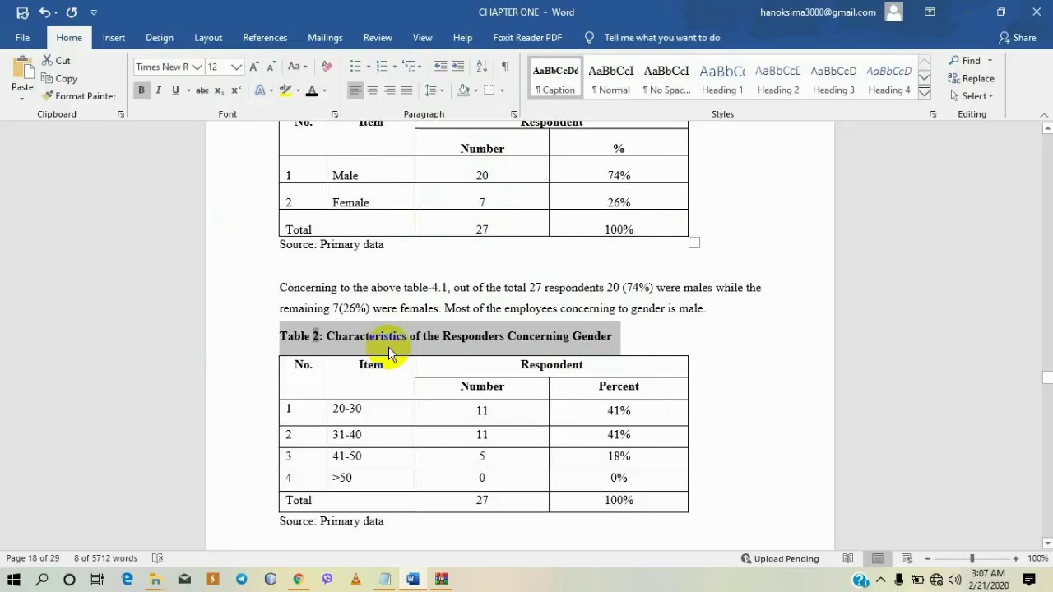
scroll(388, 346, "down", 3)
- Cut the 'Table-4.3: Educational Level' heading from above the education table
scroll(390, 346, "down", 2)
scroll(392, 345, "down", 3)
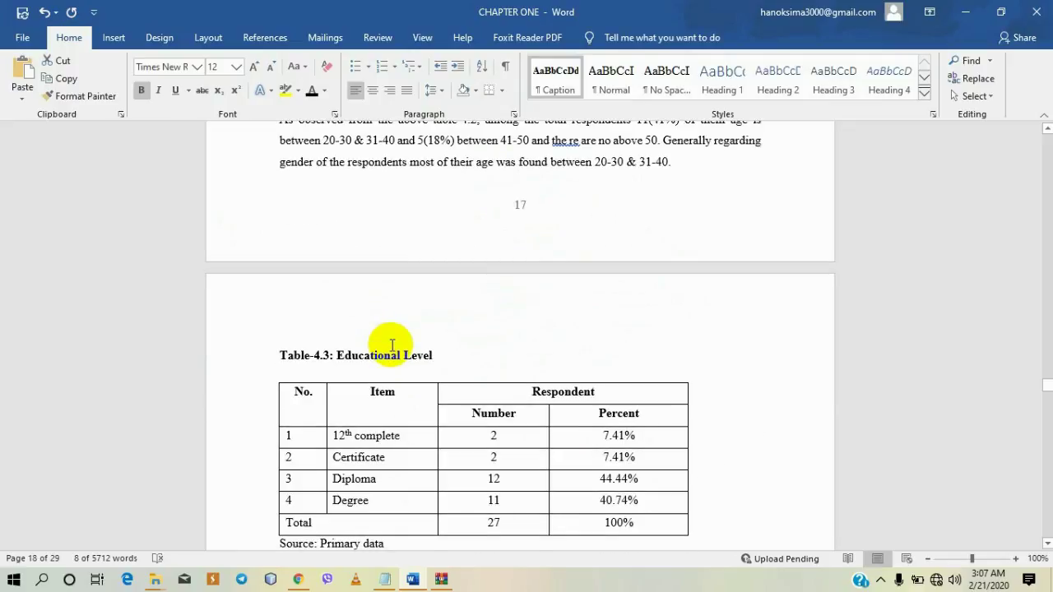
scroll(391, 345, "down", 2)
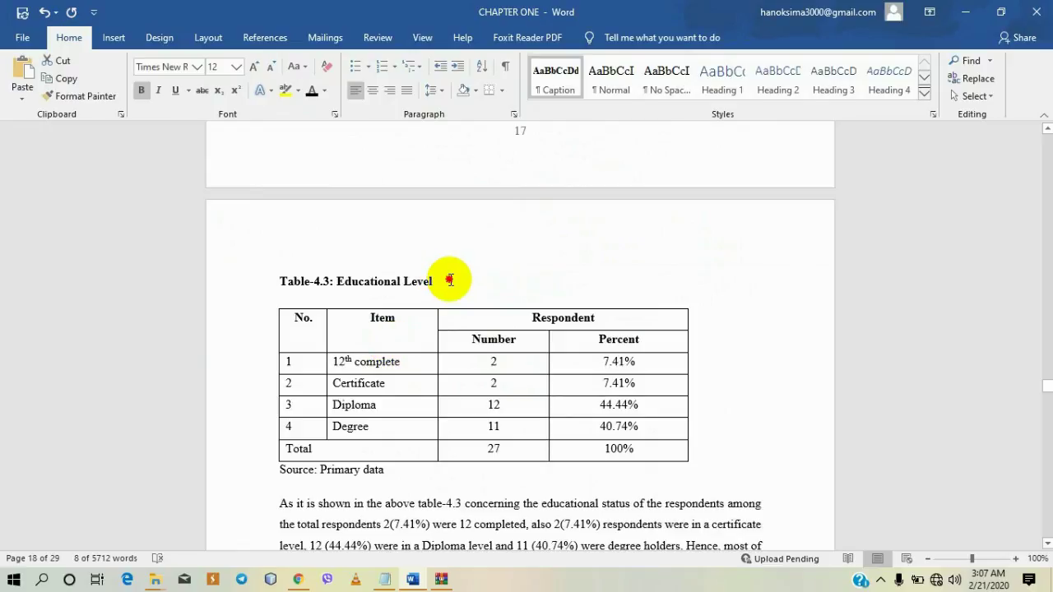
left_click_drag(449, 280, 292, 280)
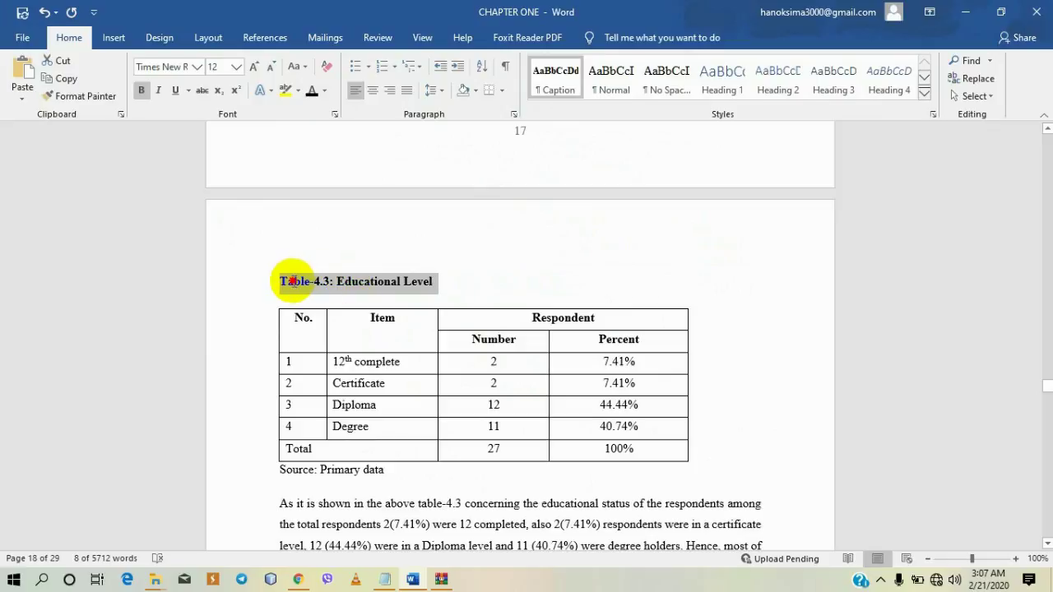
left_click_drag(292, 280, 280, 281)
key("ctrl+c")
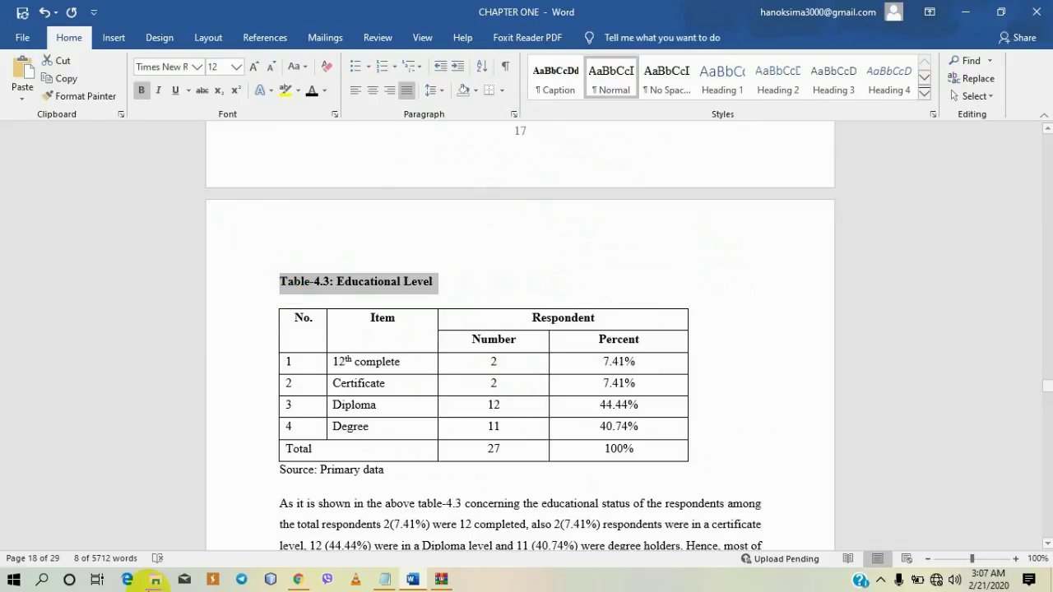
right_click(397, 285)
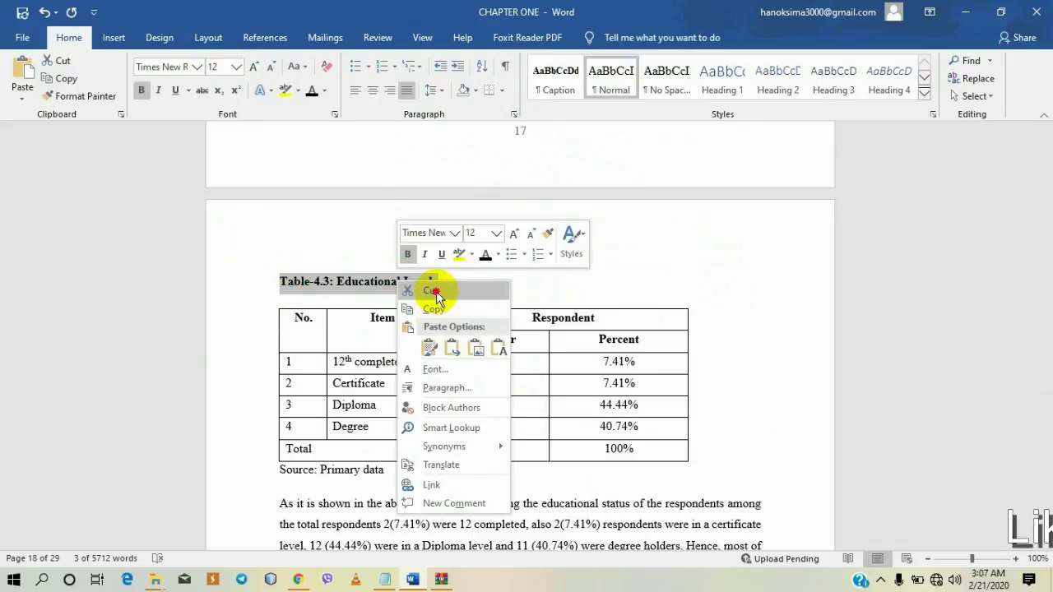
left_click(434, 289)
left_click(265, 37)
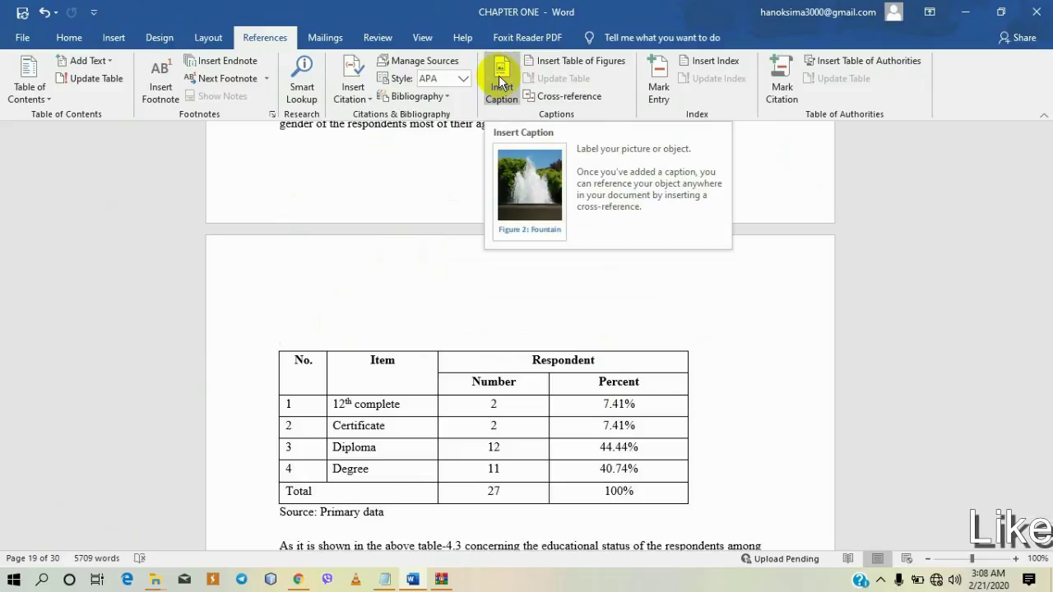
- Caption the education table 'Table 3: Educational Level', removing the leftover 'Table-4.3' text
left_click(499, 82)
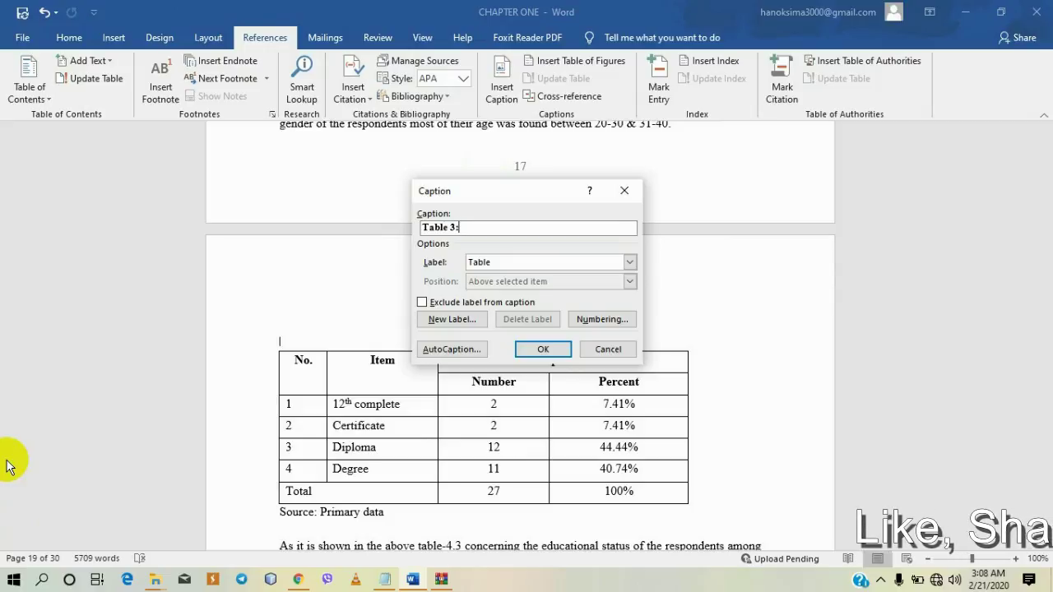
key("ctrl+v")
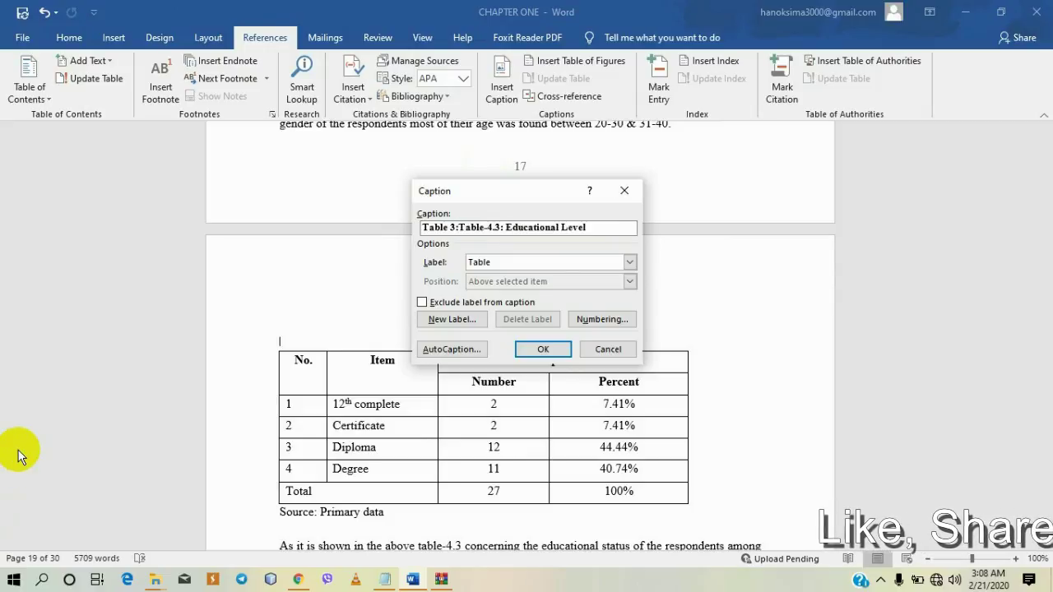
left_click(558, 350)
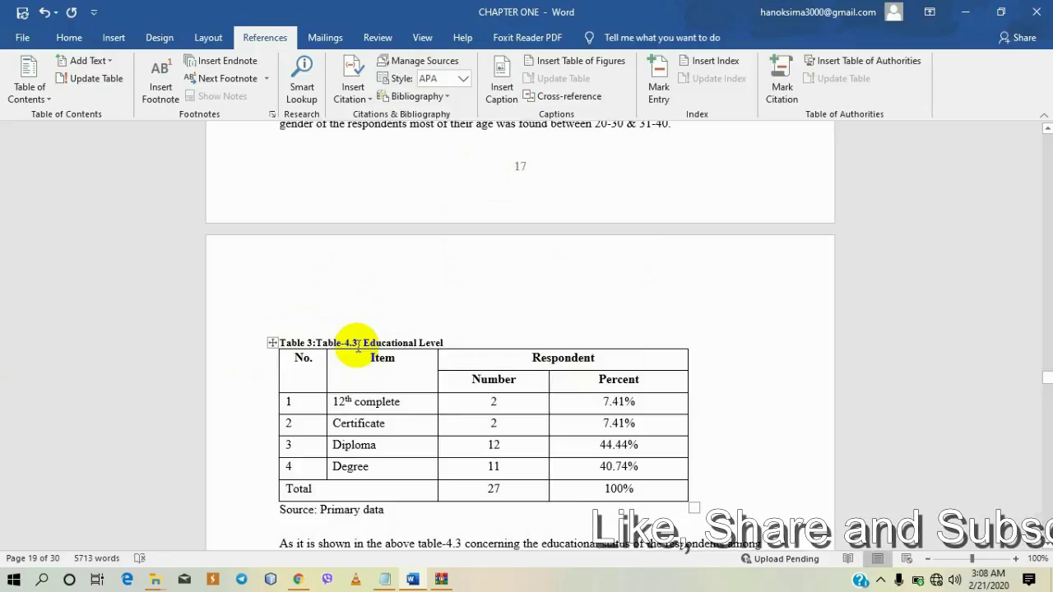
left_click(359, 342)
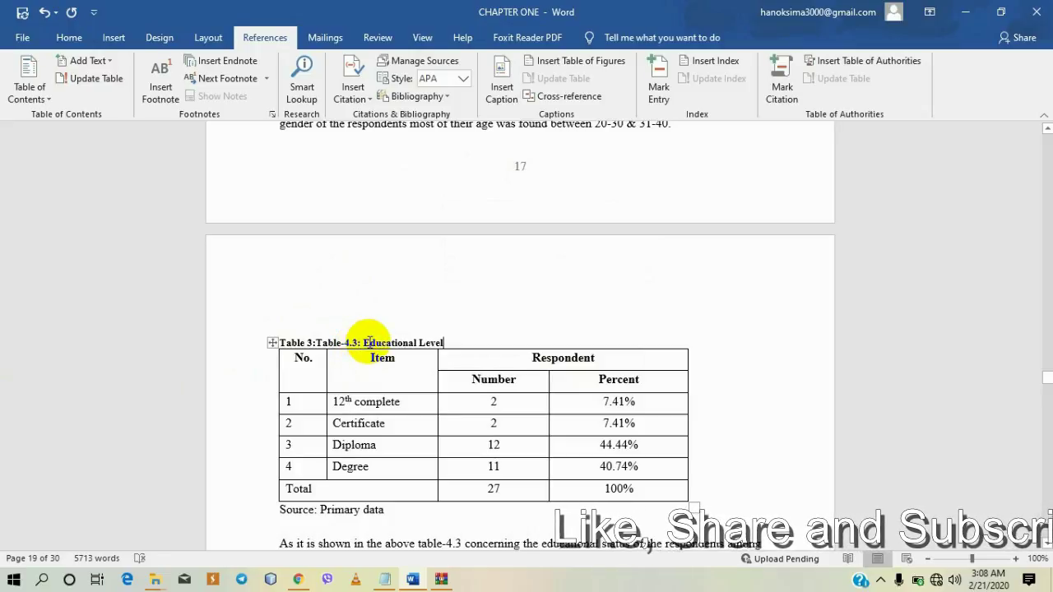
type(":")
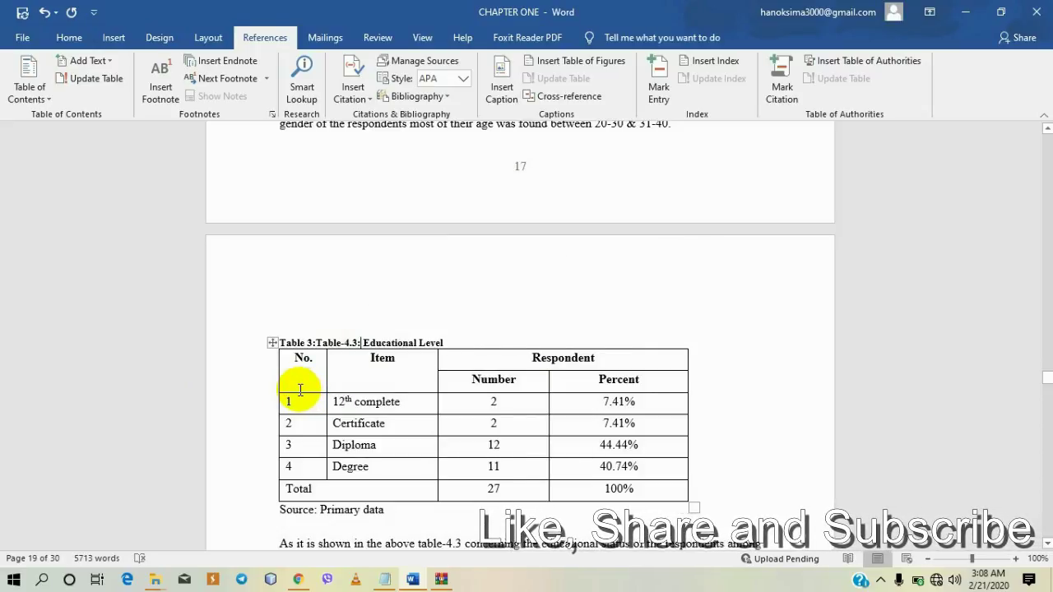
key("BackSpace")
key("BackSpace")
key("BackSpace")
key("BackSpace")
key("BackSpace")
key("BackSpace")
key("BackSpace")
key("BackSpace")
key("BackSpace")
key("BackSpace")
key("BackSpace")
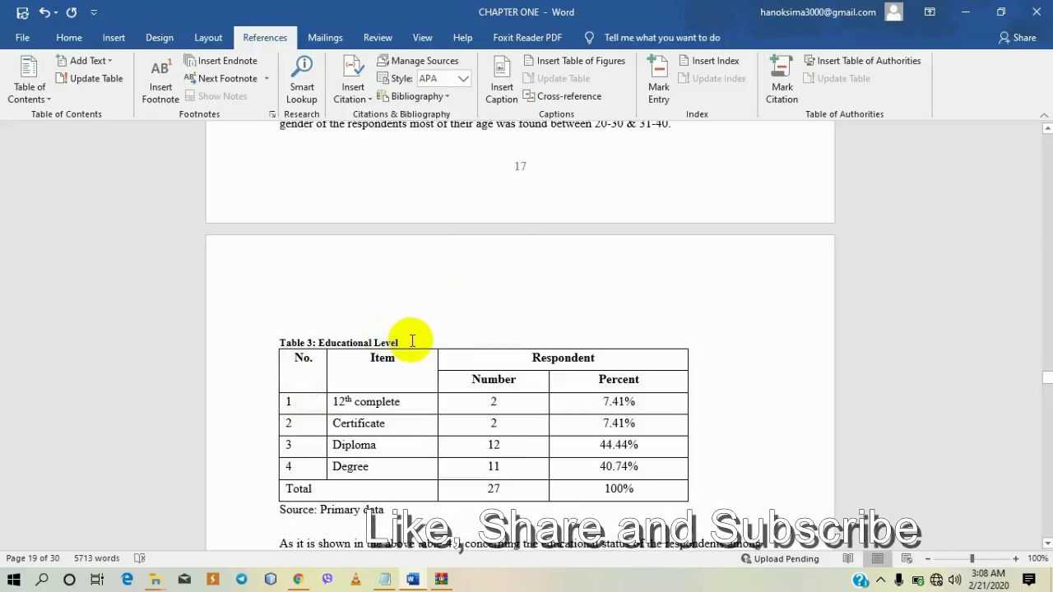
left_click_drag(412, 340, 293, 335)
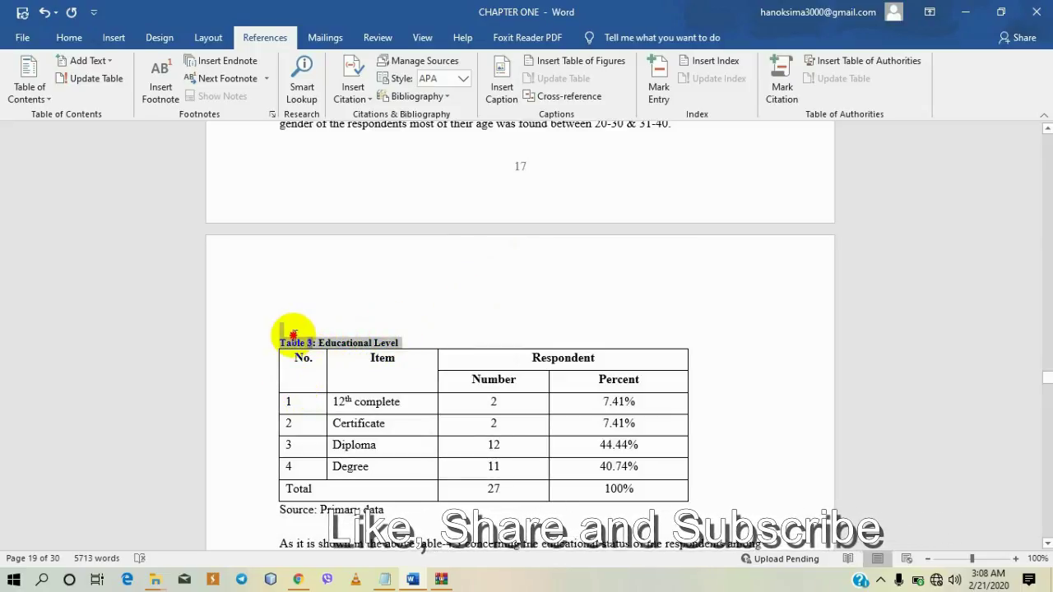
- Give the 'Table 3: Educational Level' caption 6 pt before and after and 1.5 line spacing
left_click(85, 42)
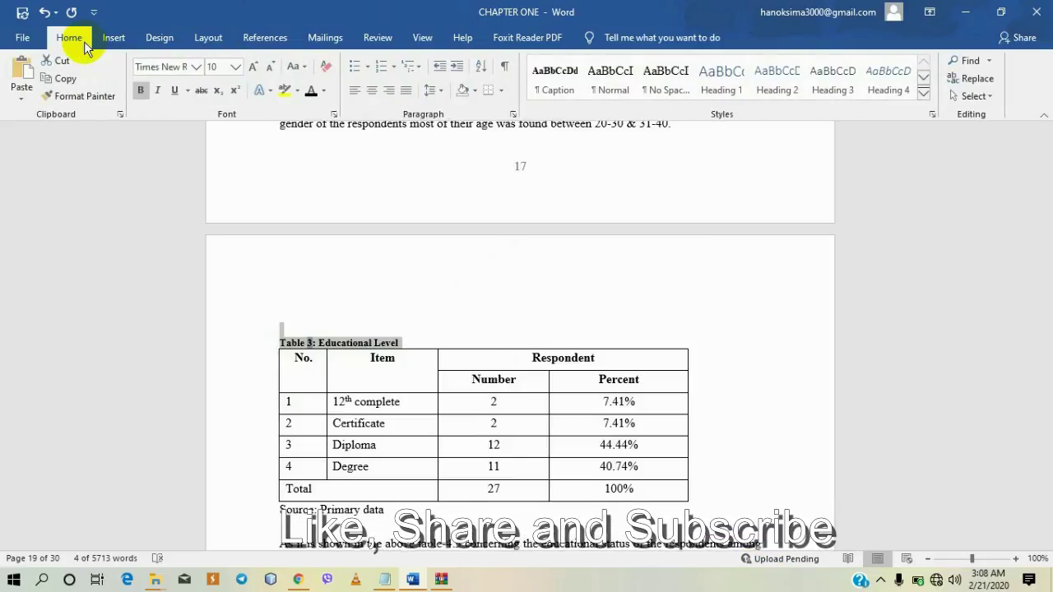
left_click(513, 116)
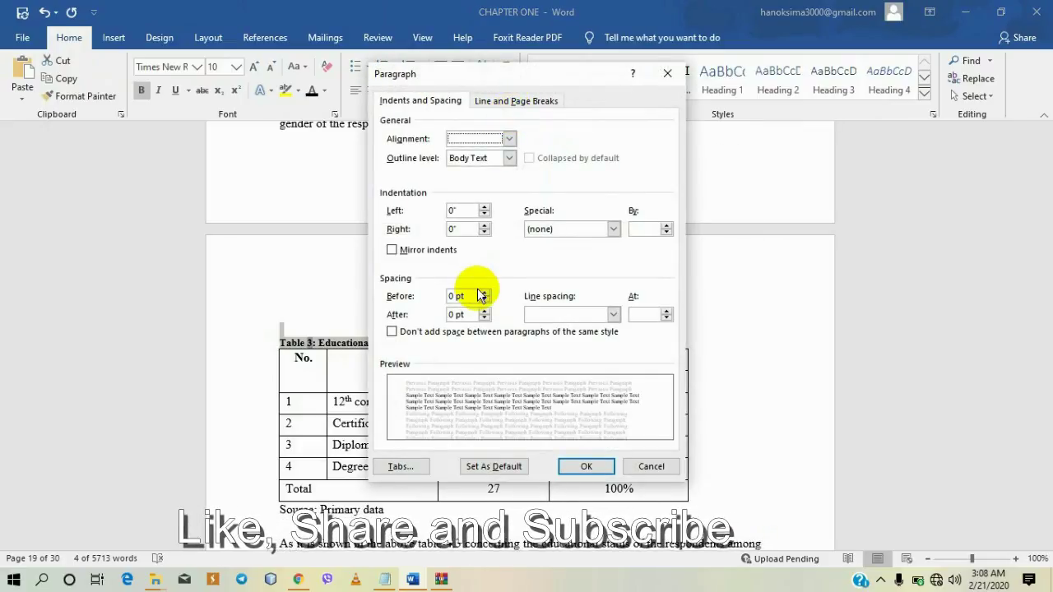
left_click(484, 292)
left_click(483, 311)
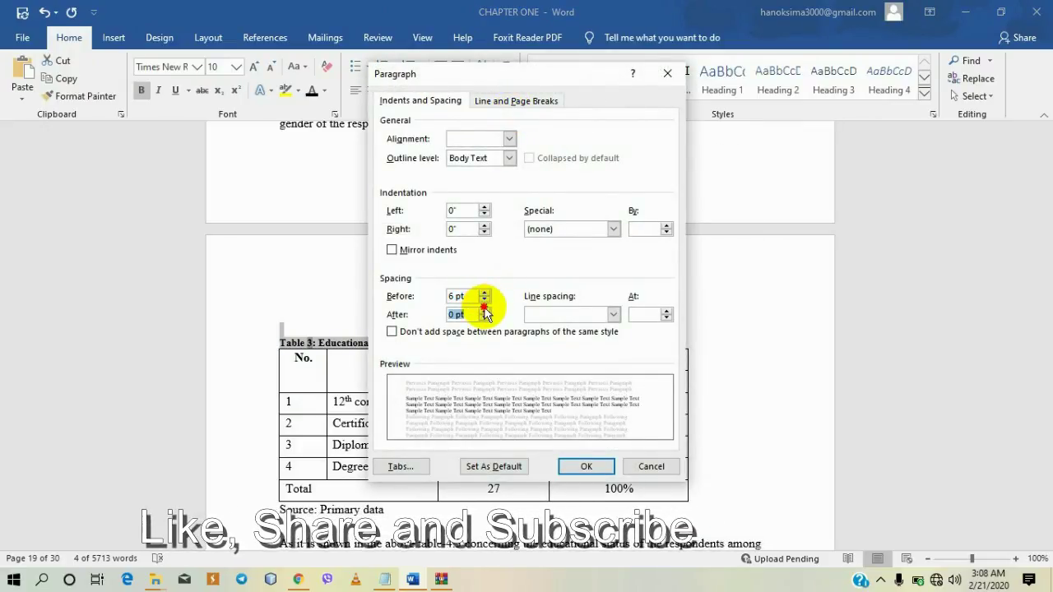
left_click(484, 310)
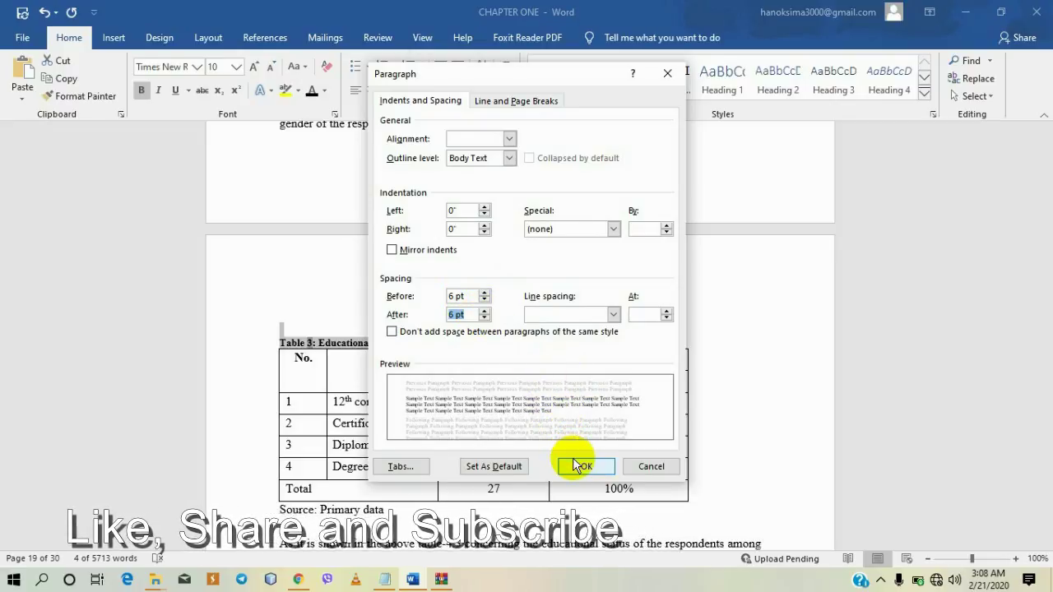
left_click(613, 314)
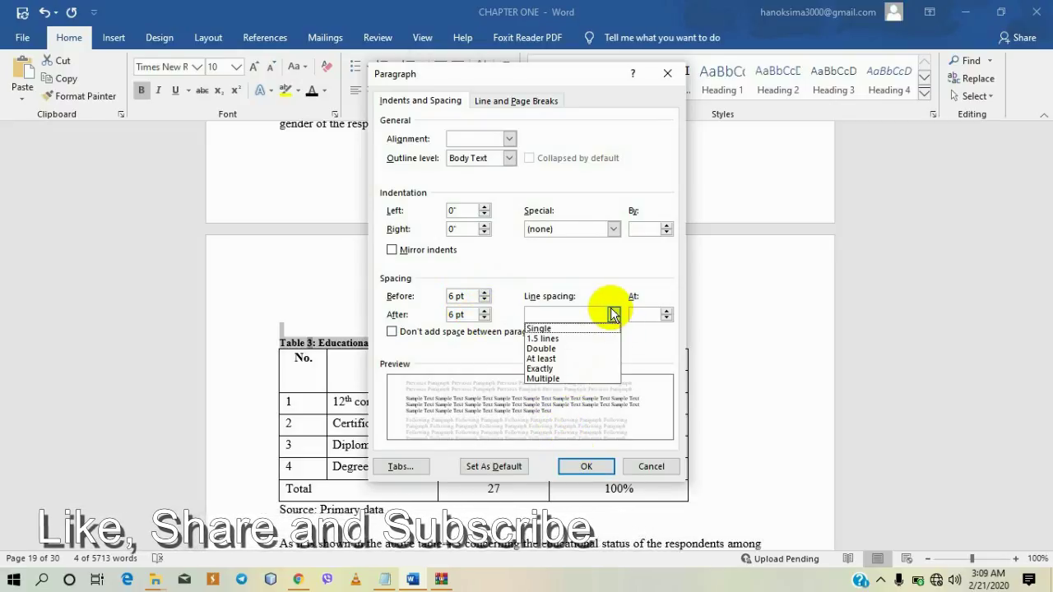
left_click(553, 338)
left_click(585, 467)
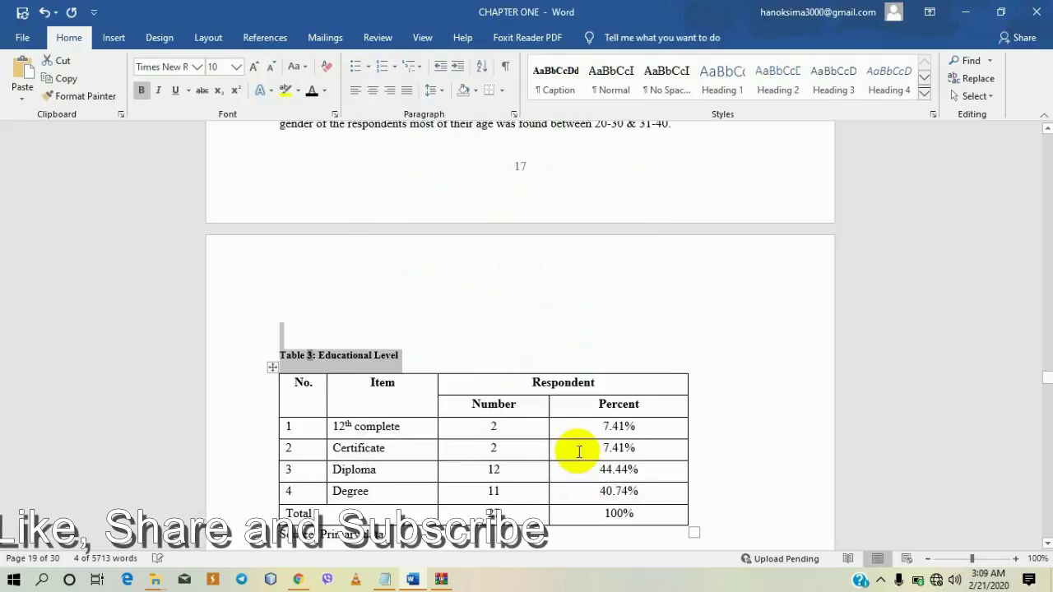
- Deselect the caption and scroll down to review the formatted table
left_click(416, 352)
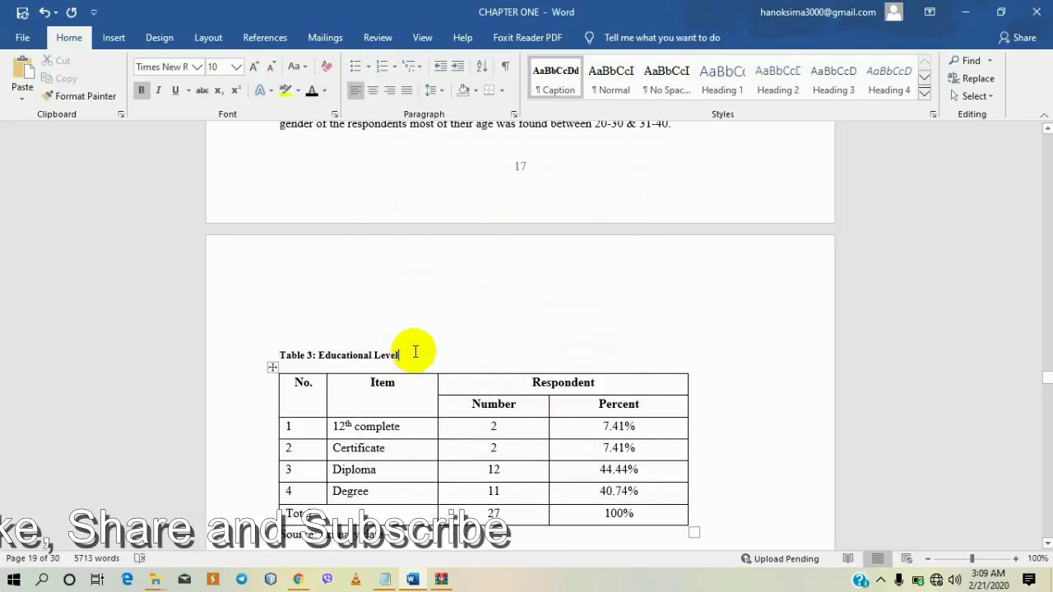
scroll(415, 352, "down", 3)
scroll(416, 352, "down", 8)
scroll(415, 352, "down", 2)
scroll(415, 352, "down", 6)
scroll(415, 352, "down", 5)
scroll(415, 352, "down", 6)
scroll(415, 352, "down", 6)
scroll(415, 352, "down", 8)
scroll(415, 352, "down", 5)
scroll(415, 352, "down", 3)
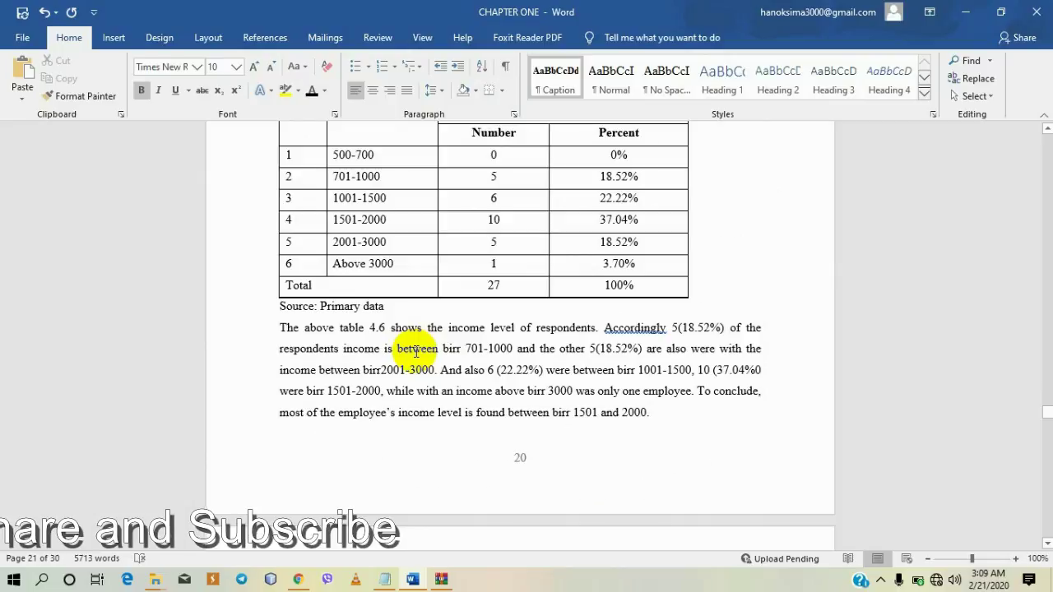
- Scroll back to the TABLE CONTENTS list on the first page
scroll(413, 350, "up", 5)
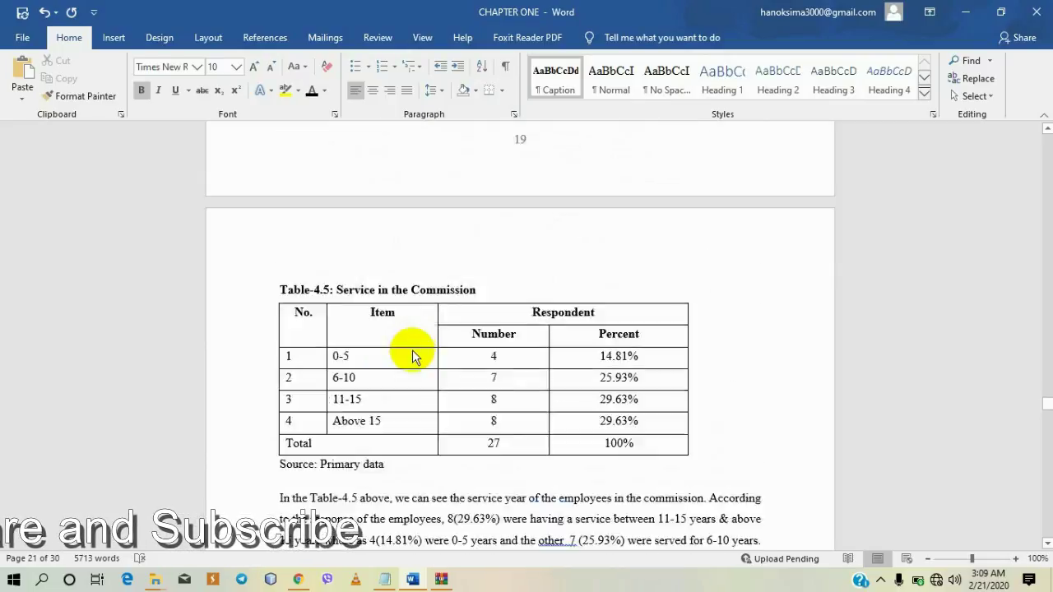
scroll(413, 350, "up", 5)
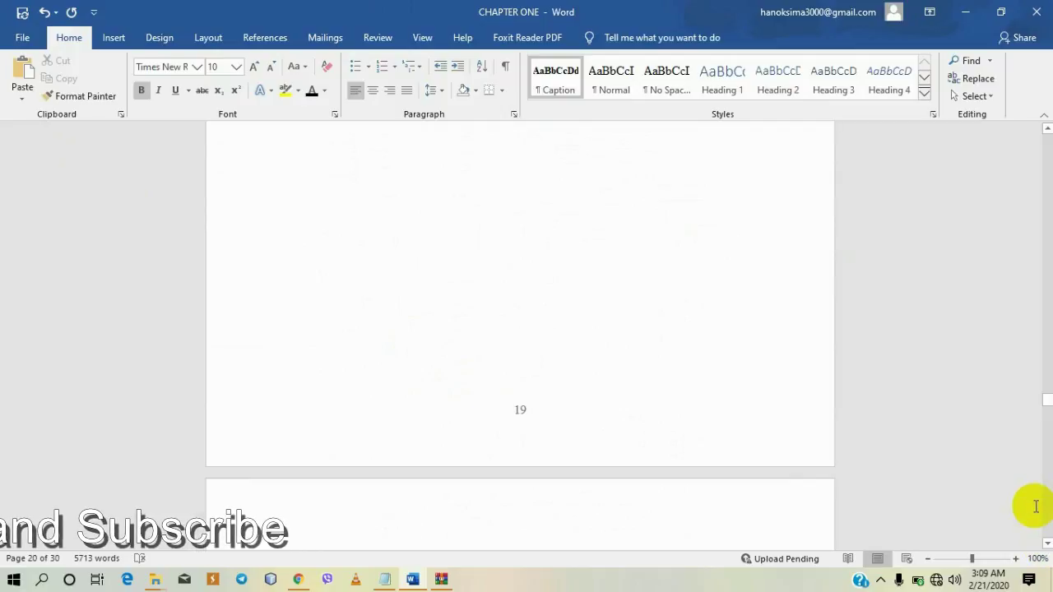
left_click_drag(1040, 400, 1029, 115)
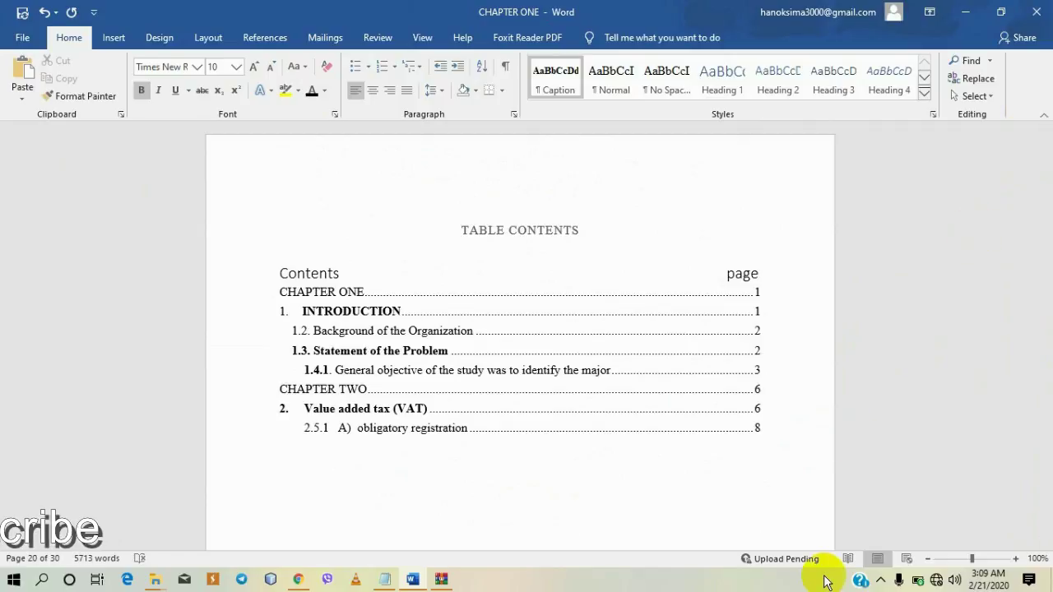
- Place the insertion point just below the table of contents list
scroll(721, 477, "down", 3)
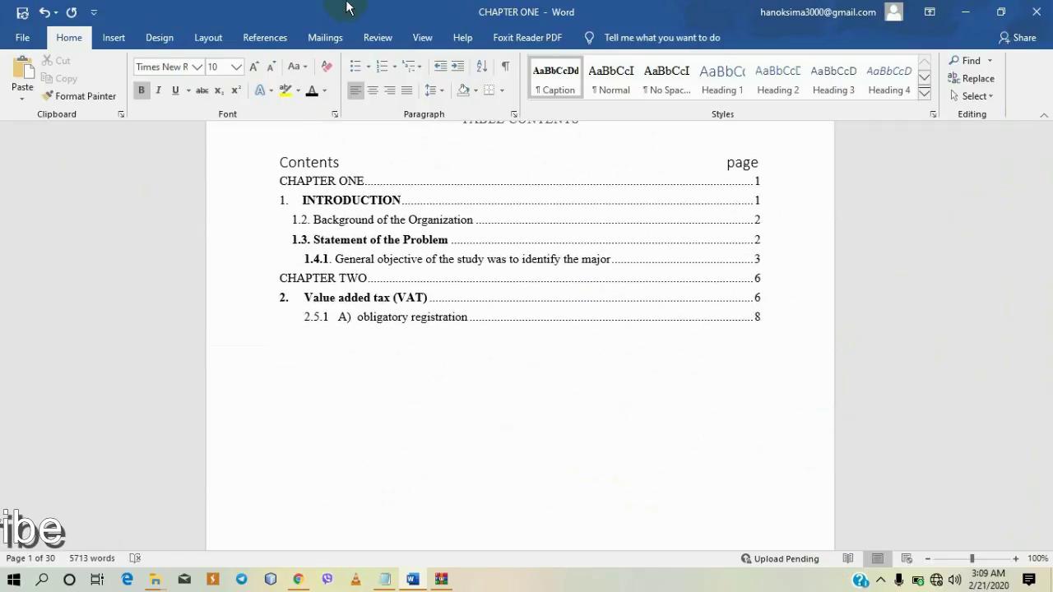
scroll(359, 425, "down", 4)
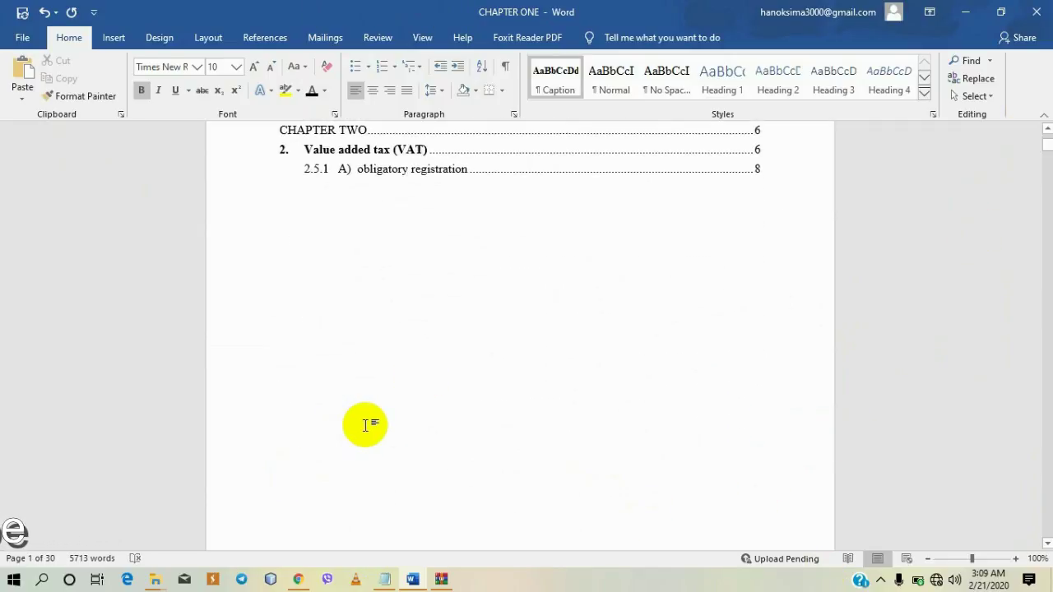
scroll(365, 425, "up", 3)
left_click(365, 425)
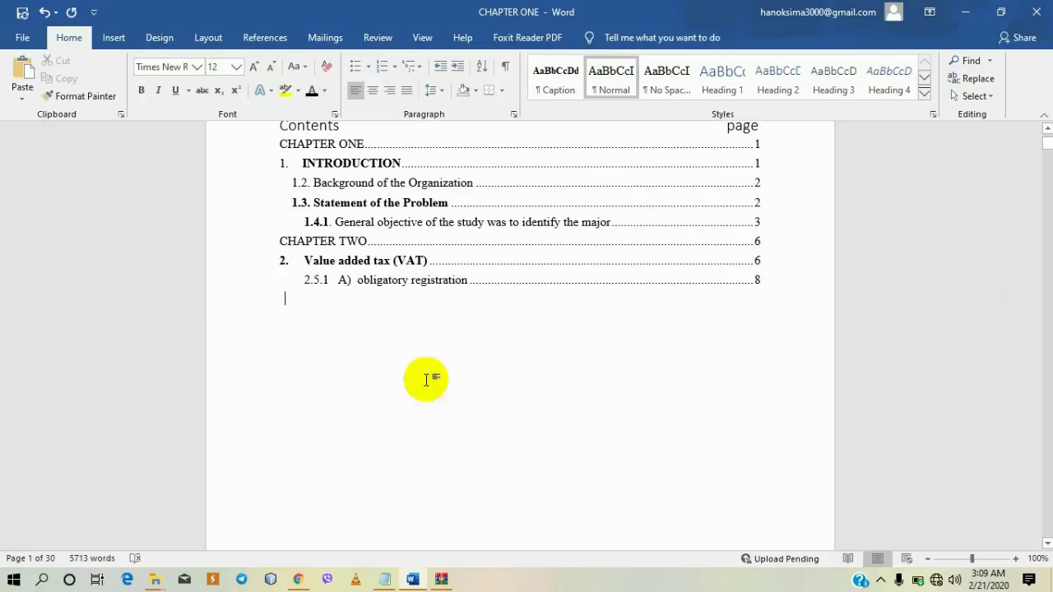
- Insert a Blank Page after the contents, making the document 31 pages
left_click(113, 37)
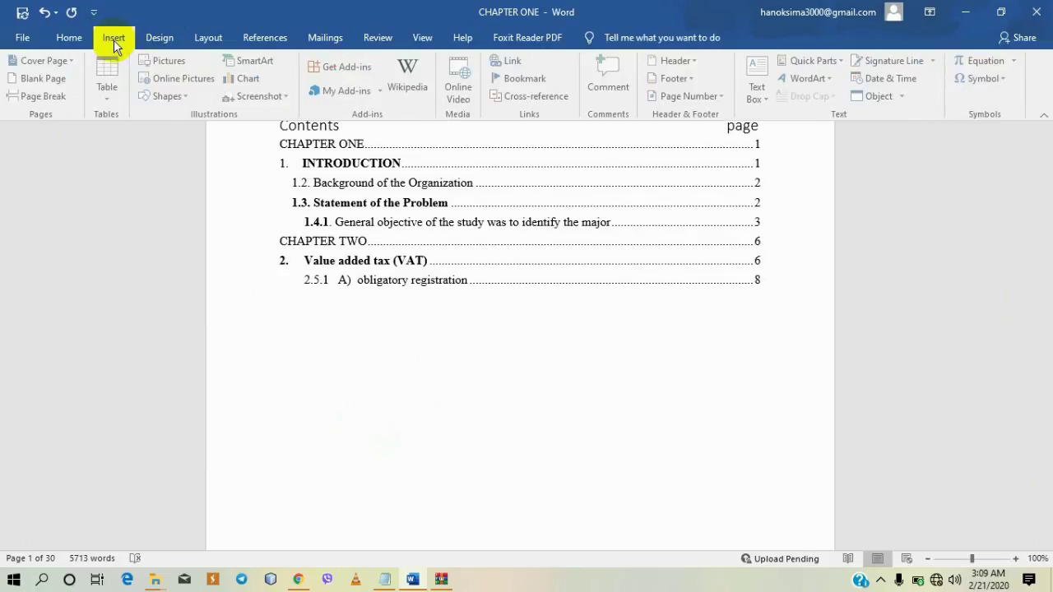
left_click(41, 96)
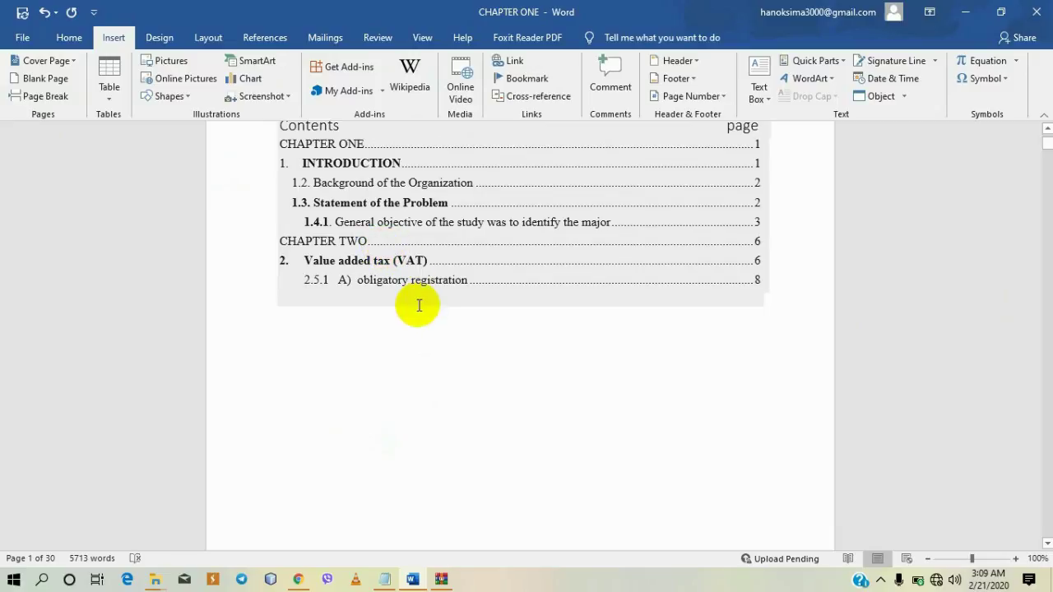
scroll(416, 303, "down", 4)
scroll(413, 304, "down", 2)
scroll(413, 304, "down", 2)
scroll(413, 305, "up", 3)
scroll(413, 304, "up", 3)
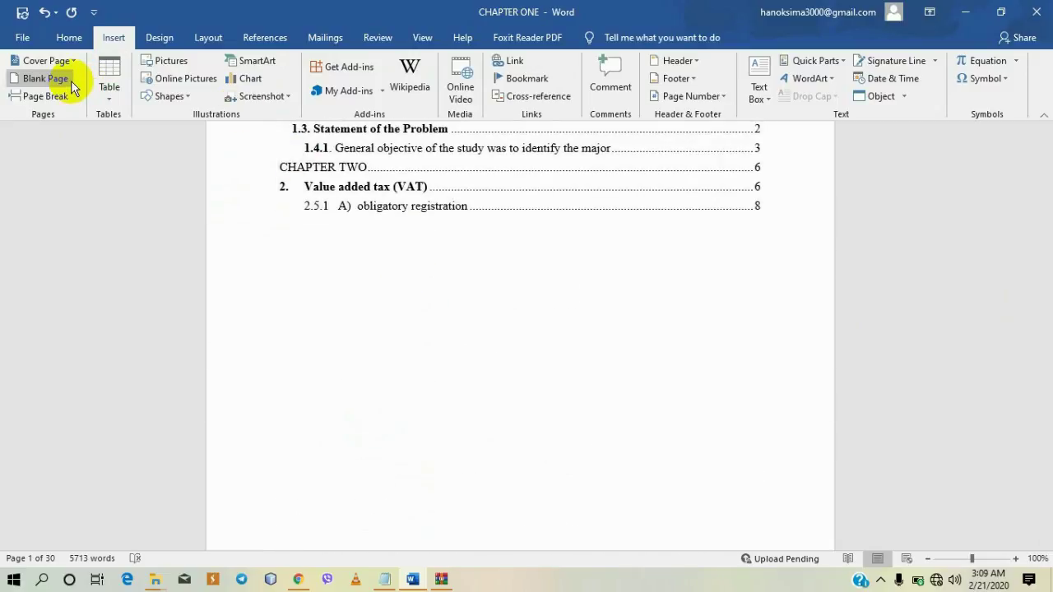
left_click(41, 96)
scroll(612, 307, "down", 6)
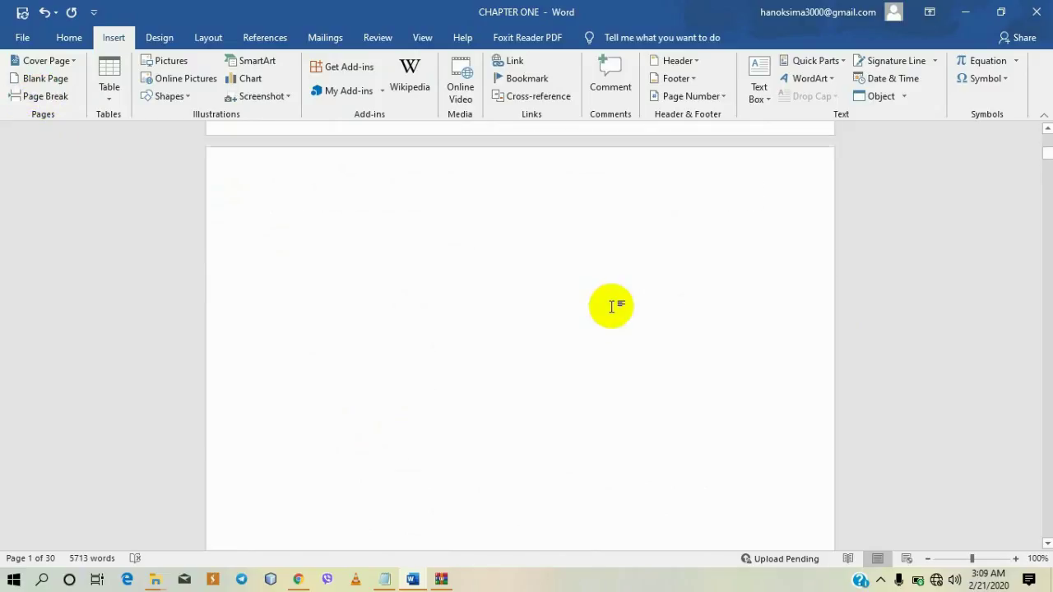
scroll(612, 307, "up", 1)
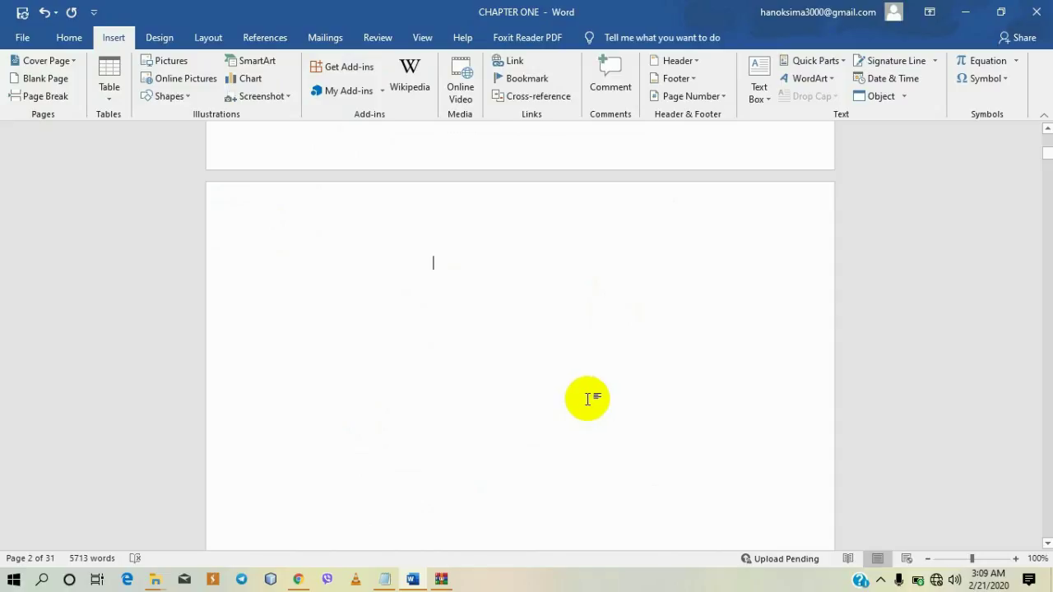
- Start the List table title after the contents, undoing an extra blank page
key("ctrl+Return")
type("1")
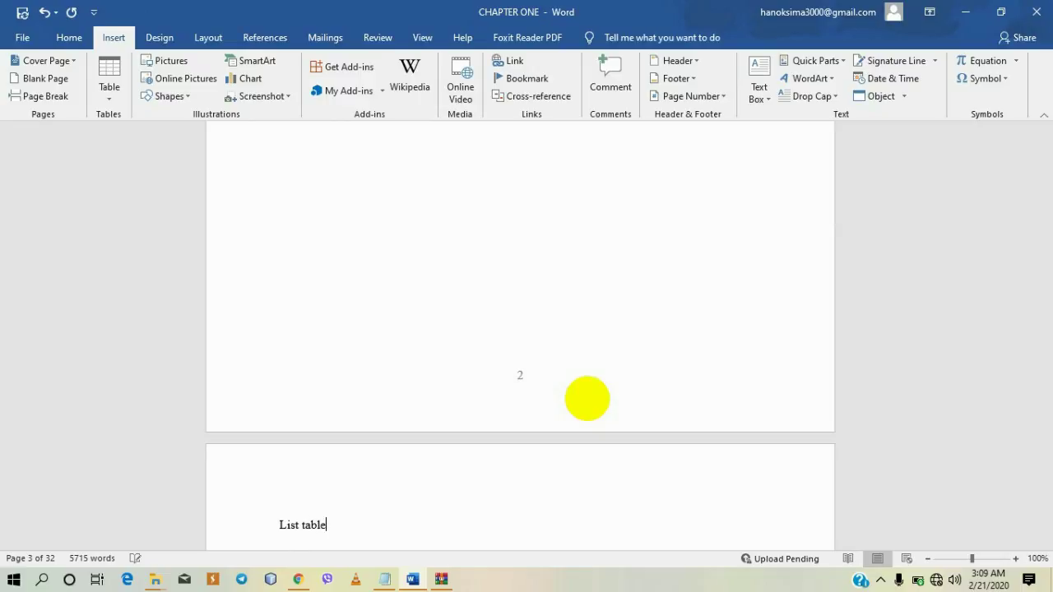
key("ctrl+Return")
scroll(601, 398, "up", 2)
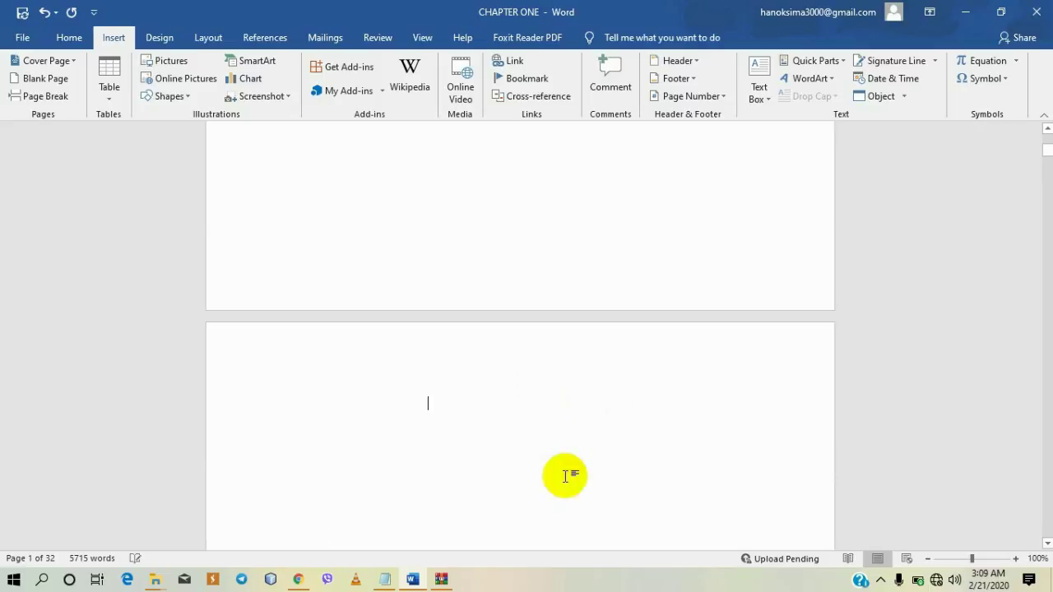
key("ctrl+z")
scroll(514, 460, "down", 3)
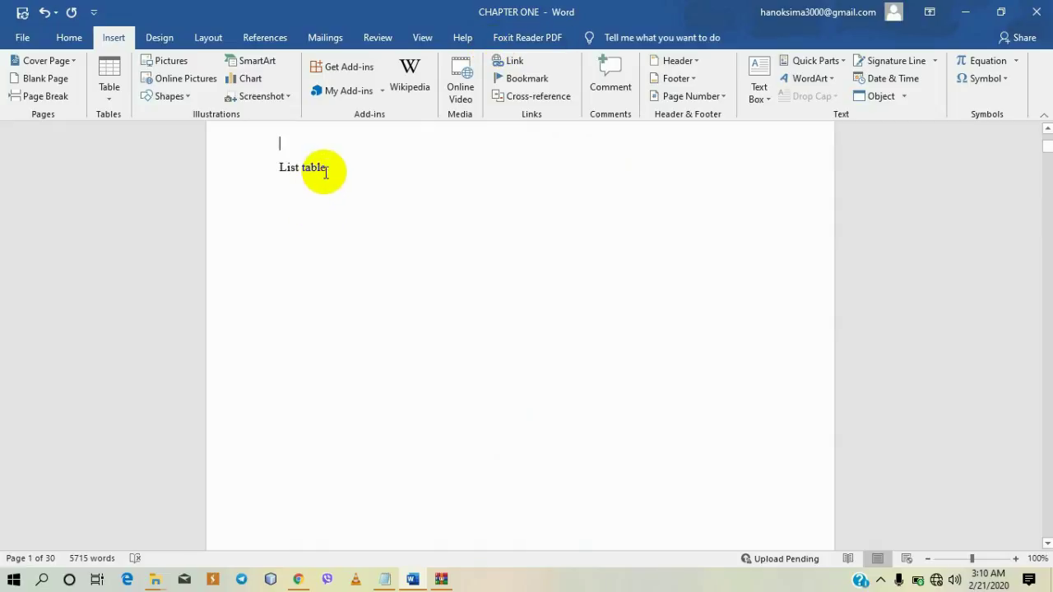
- Center the 'List table' title and change it to UPPERCASE
left_click(69, 38)
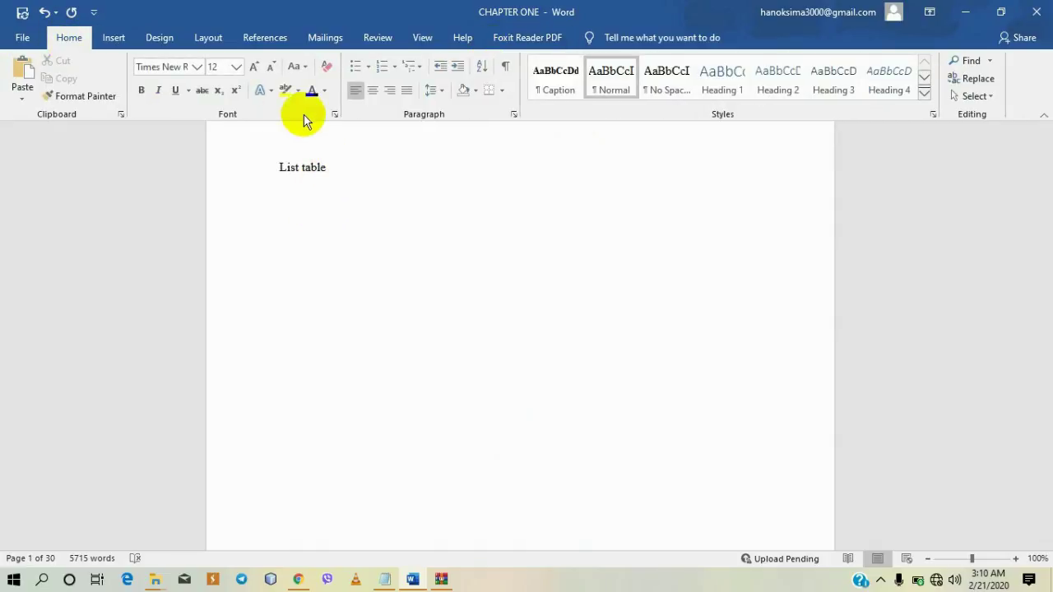
left_click(373, 91)
left_click_drag(549, 169, 491, 169)
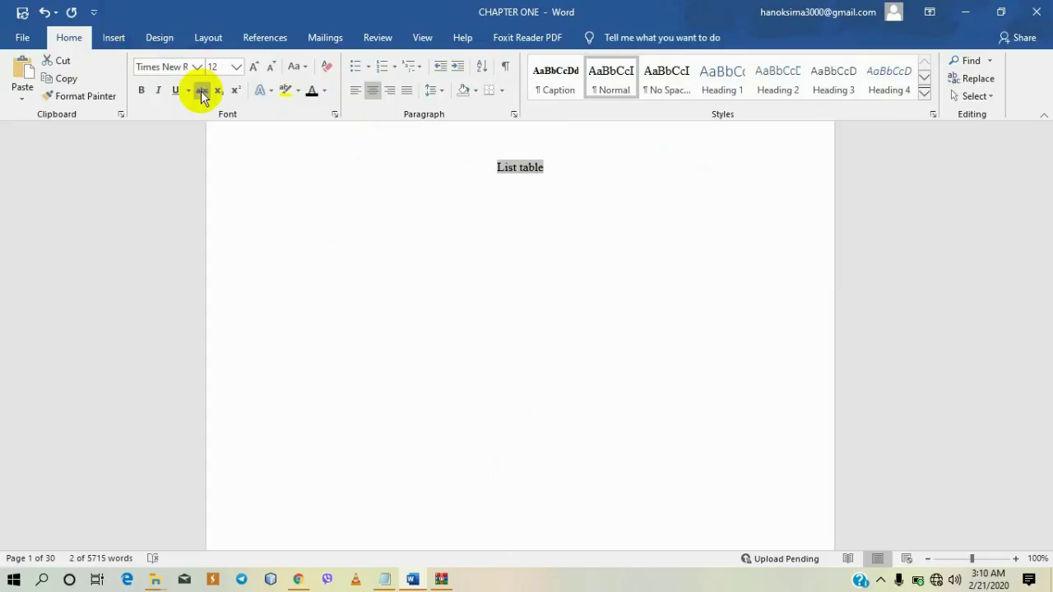
left_click(303, 67)
left_click(324, 123)
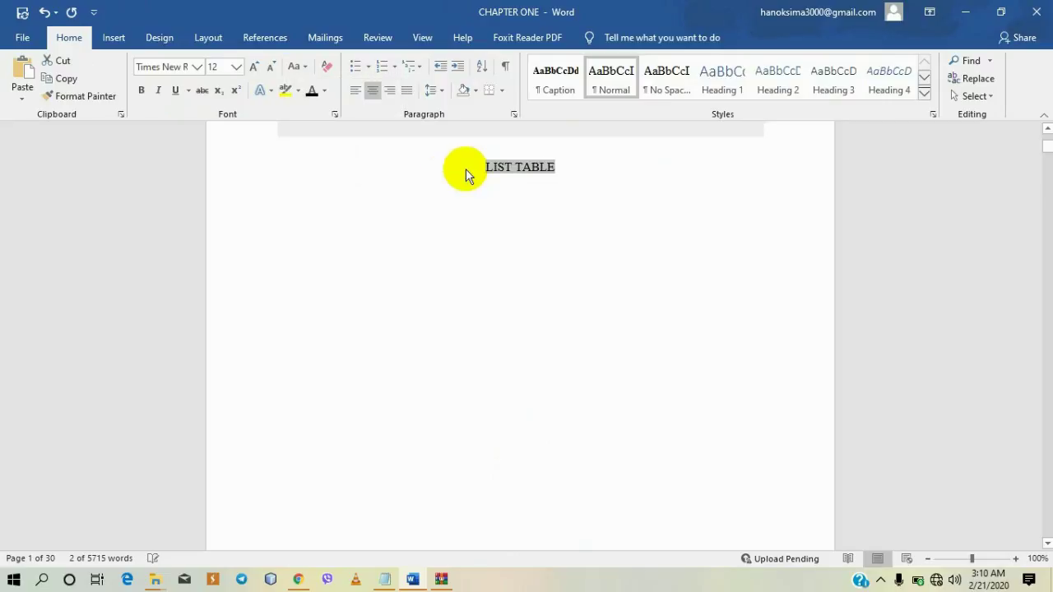
scroll(497, 181, "up", 4)
scroll(516, 204, "down", 3)
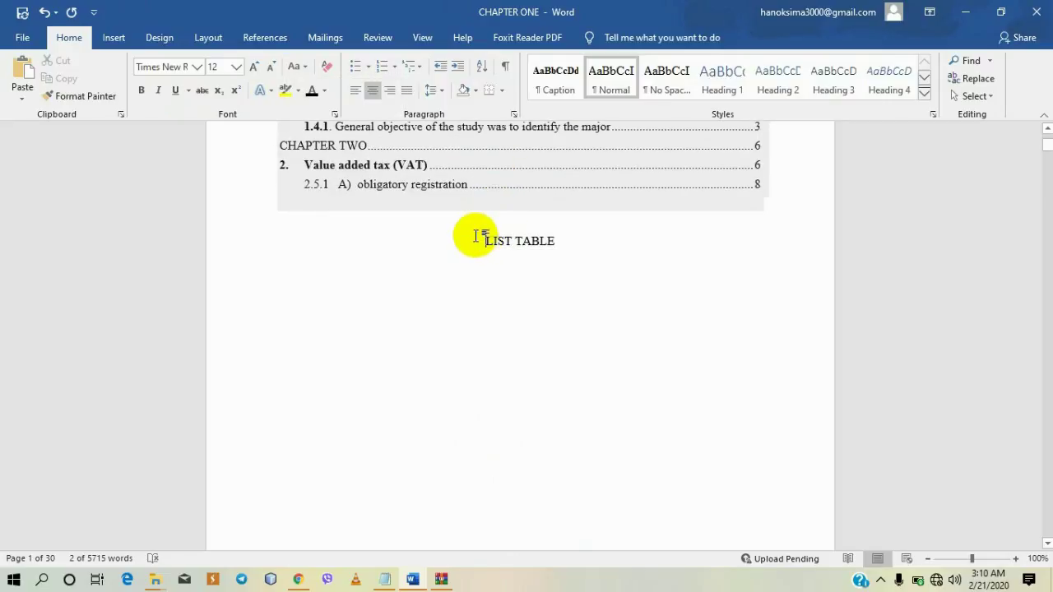
- Insert a page break before LIST TABLE so it starts its own page
left_click(475, 237)
left_click(114, 39)
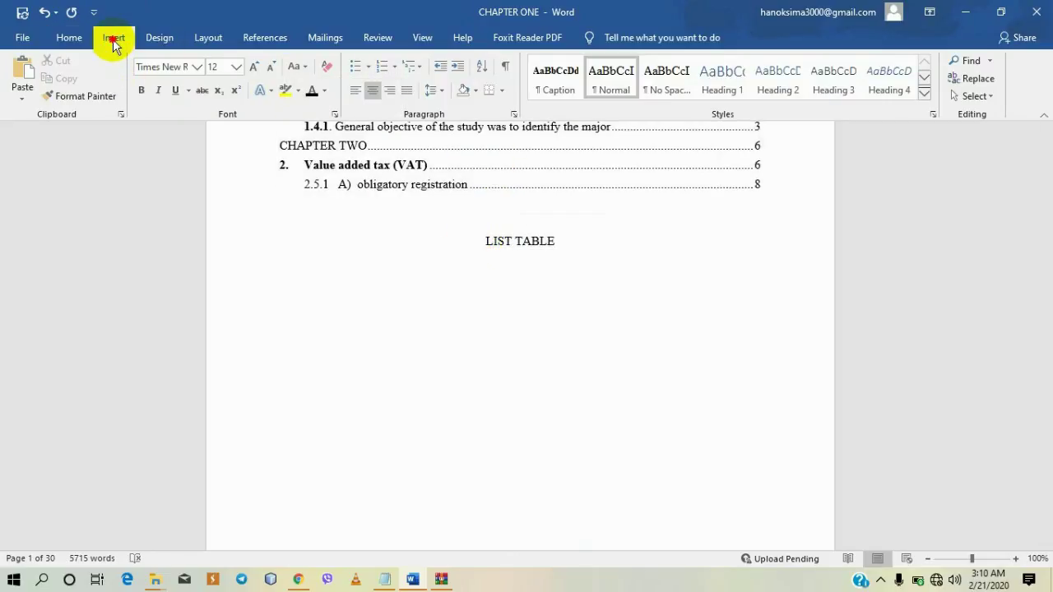
left_click(37, 96)
scroll(329, 210, "down", 6)
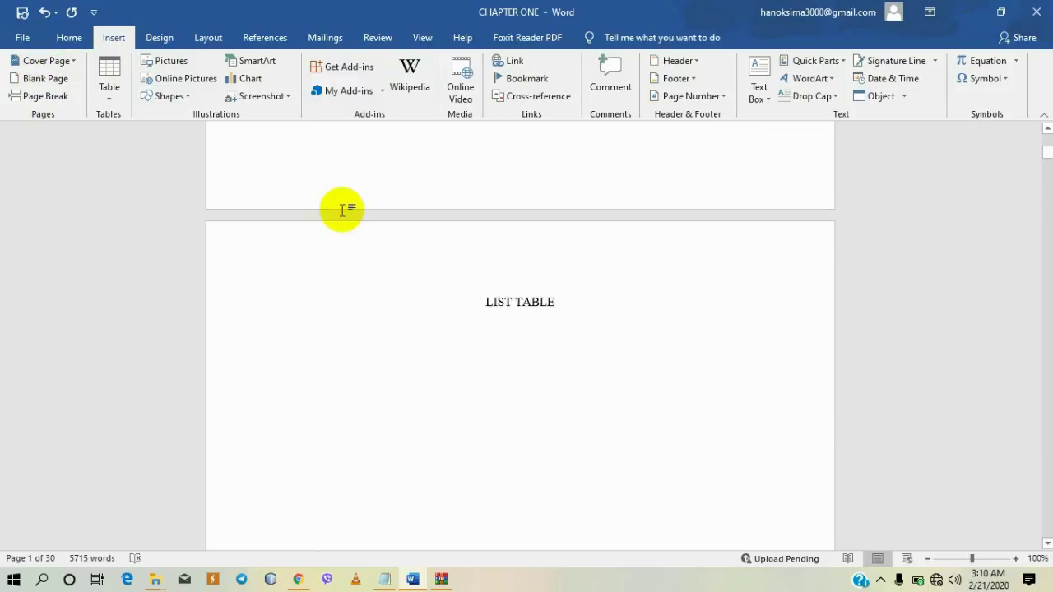
scroll(493, 198, "down", 4)
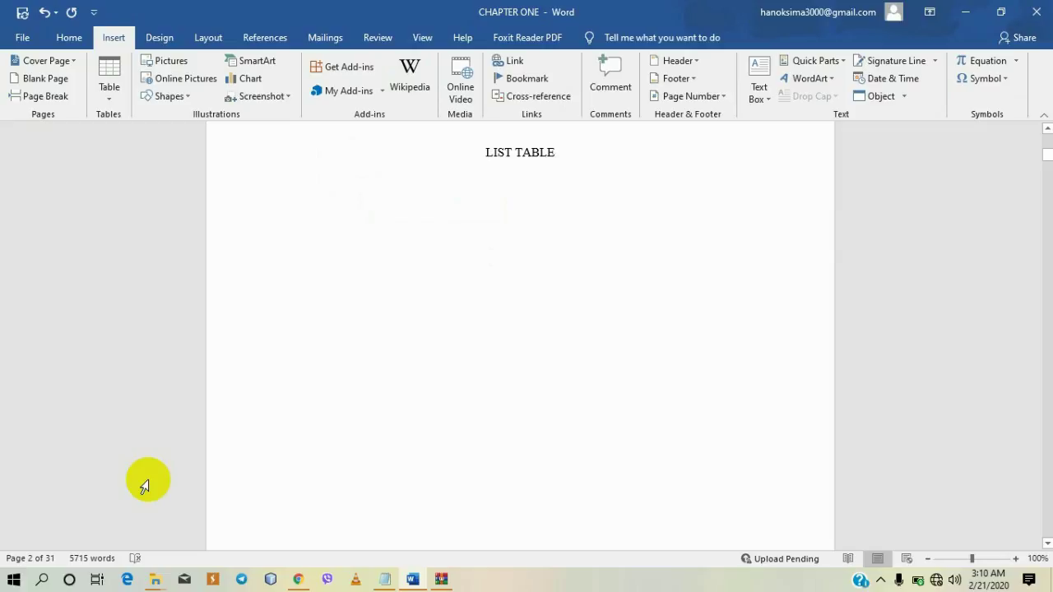
- Insert a table of figures for the Table label, listing Tables 1–3 with page numbers
left_click(256, 38)
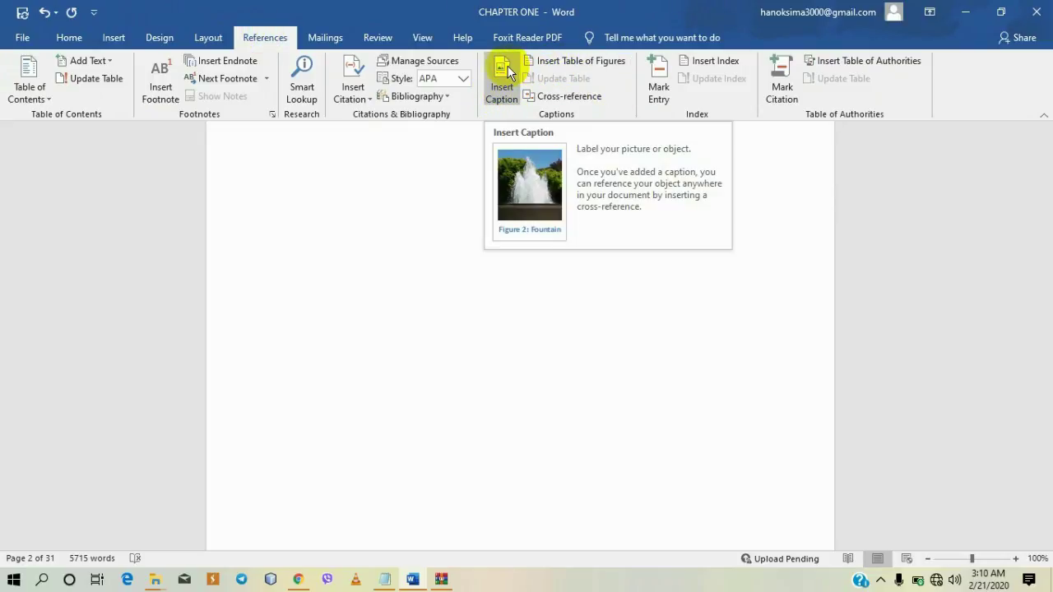
left_click(588, 65)
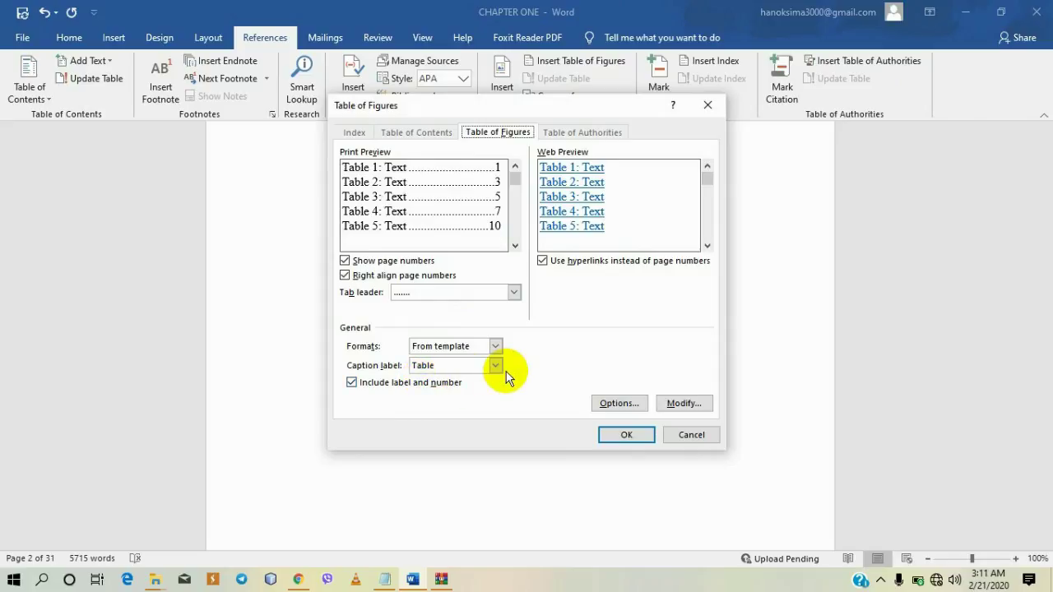
left_click(608, 432)
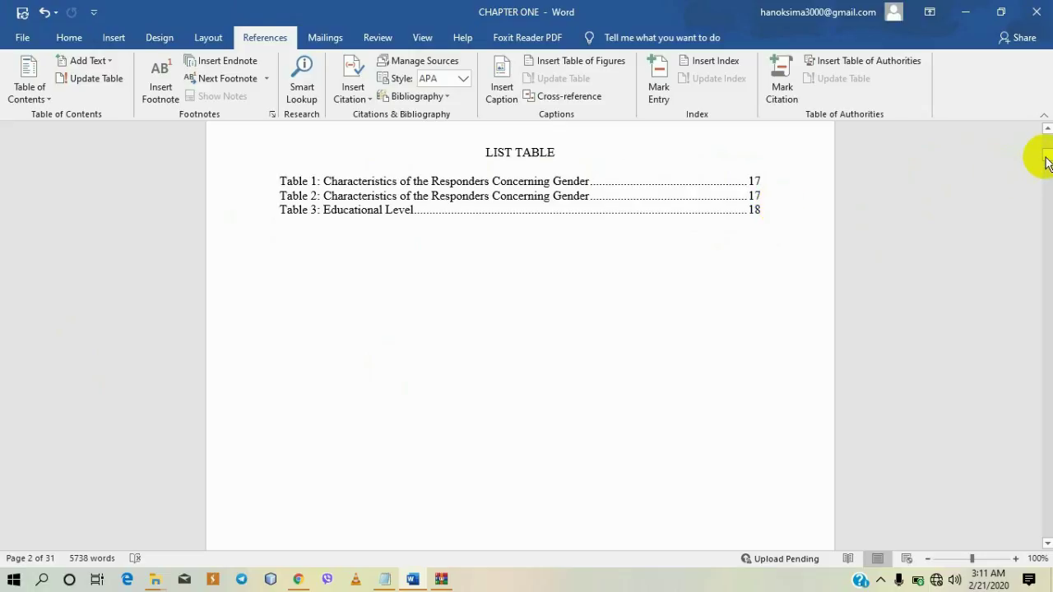
left_click_drag(1046, 158, 1048, 377)
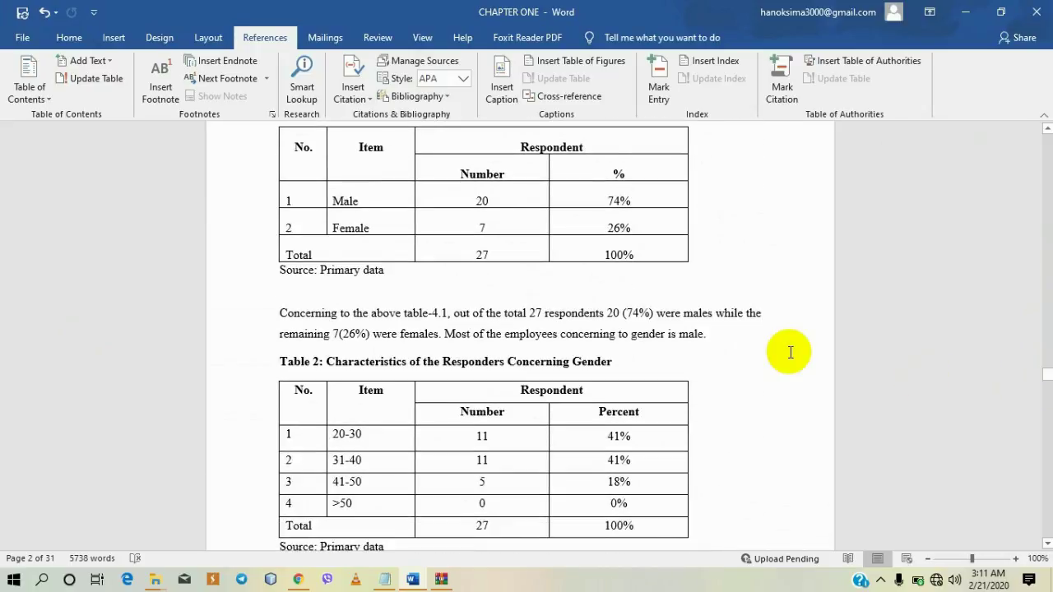
scroll(790, 352, "down", 3)
scroll(406, 498, "up", 1)
scroll(540, 482, "up", 3)
scroll(512, 387, "up", 3)
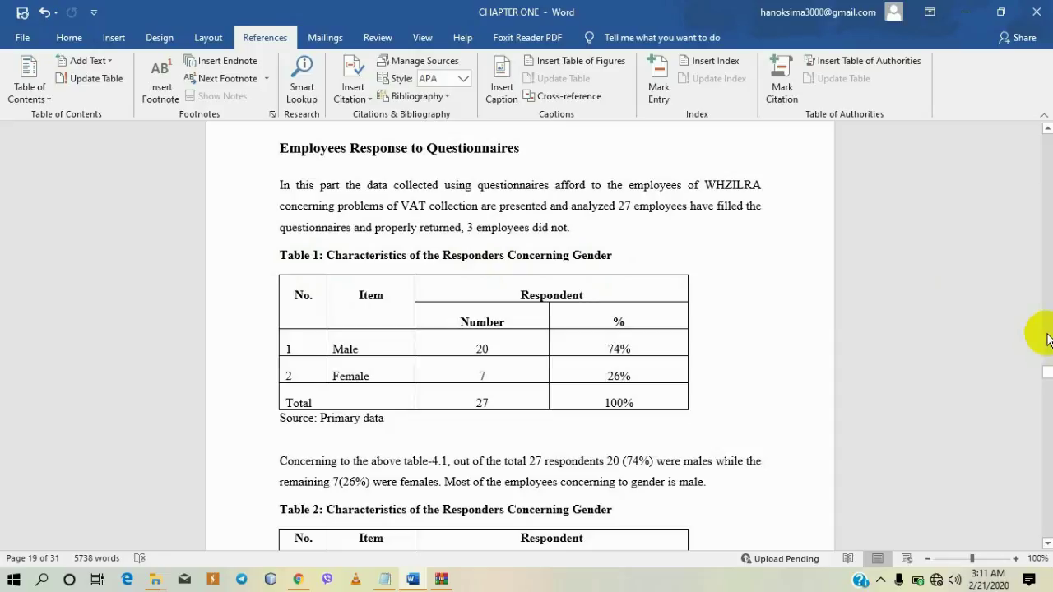
left_click_drag(1047, 375, 1038, 136)
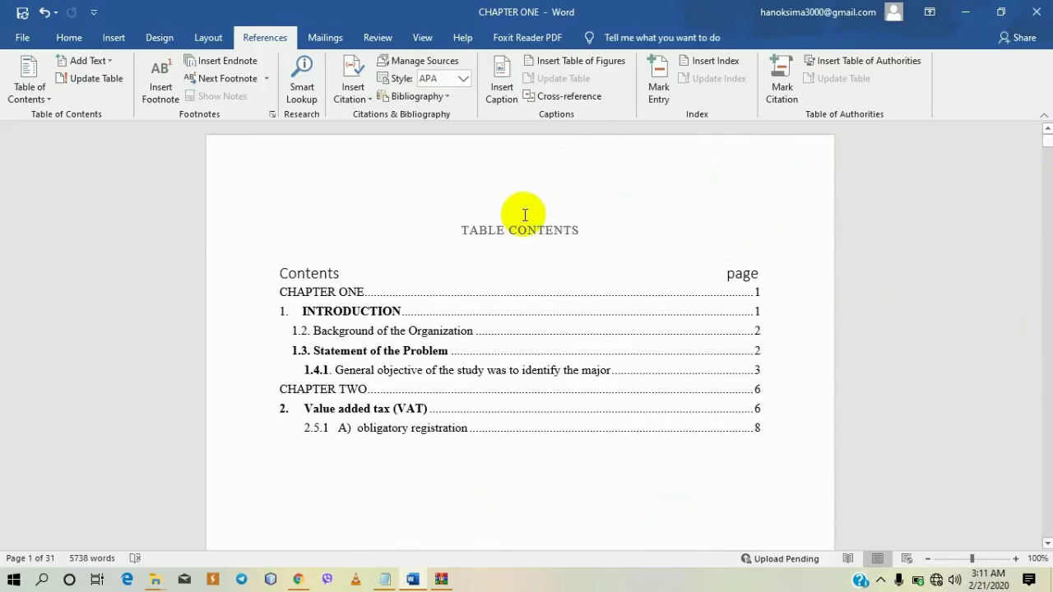
left_click(293, 296)
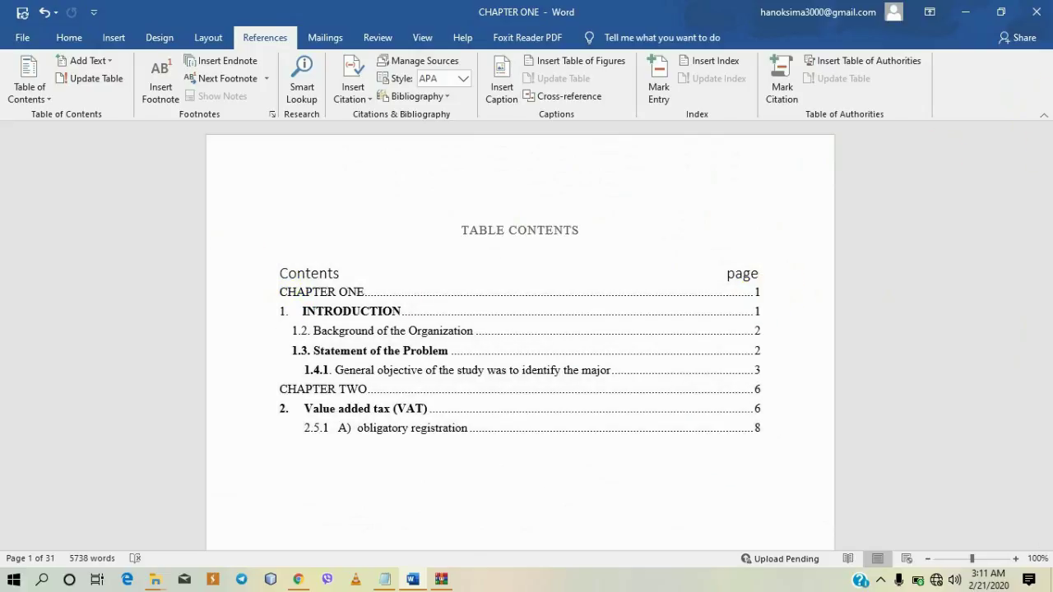
left_click_drag(1046, 148, 1049, 191)
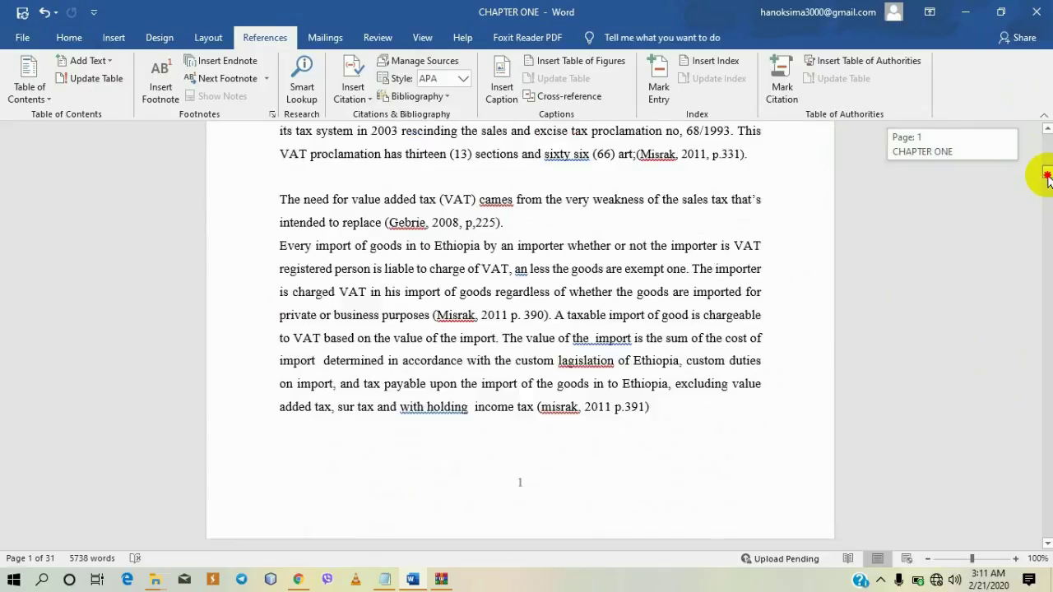
left_click_drag(1047, 189, 1047, 165)
scroll(547, 395, "down", 6)
scroll(547, 395, "down", 10)
scroll(551, 395, "down", 5)
scroll(553, 359, "up", 5)
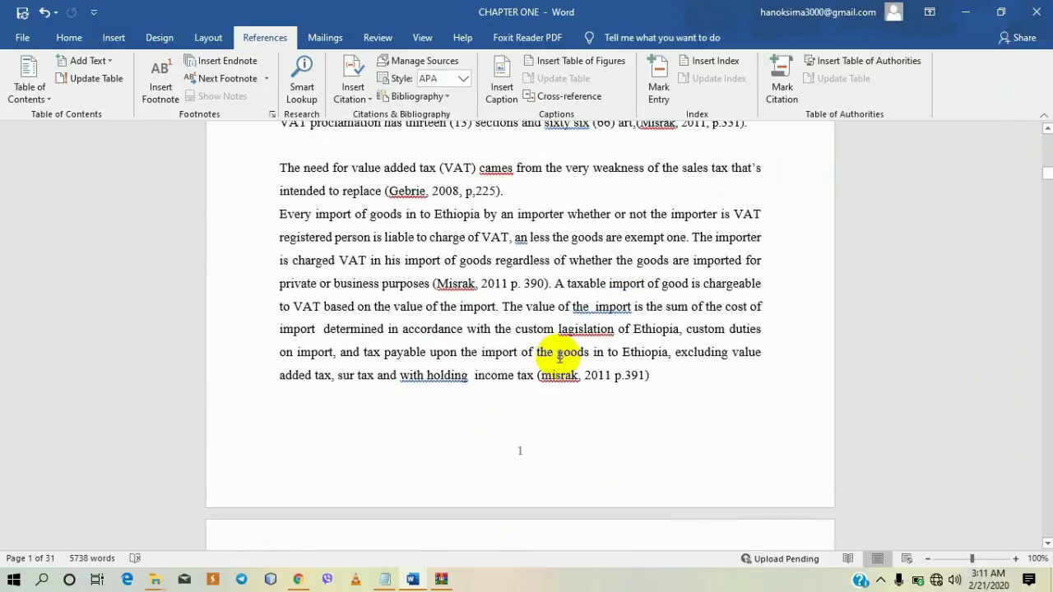
left_click(449, 301)
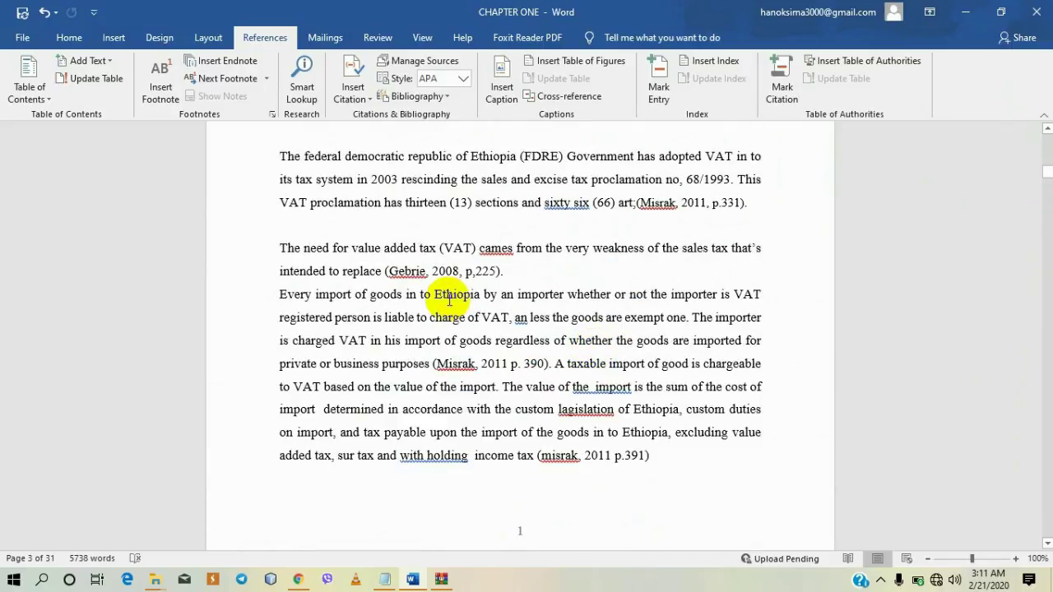